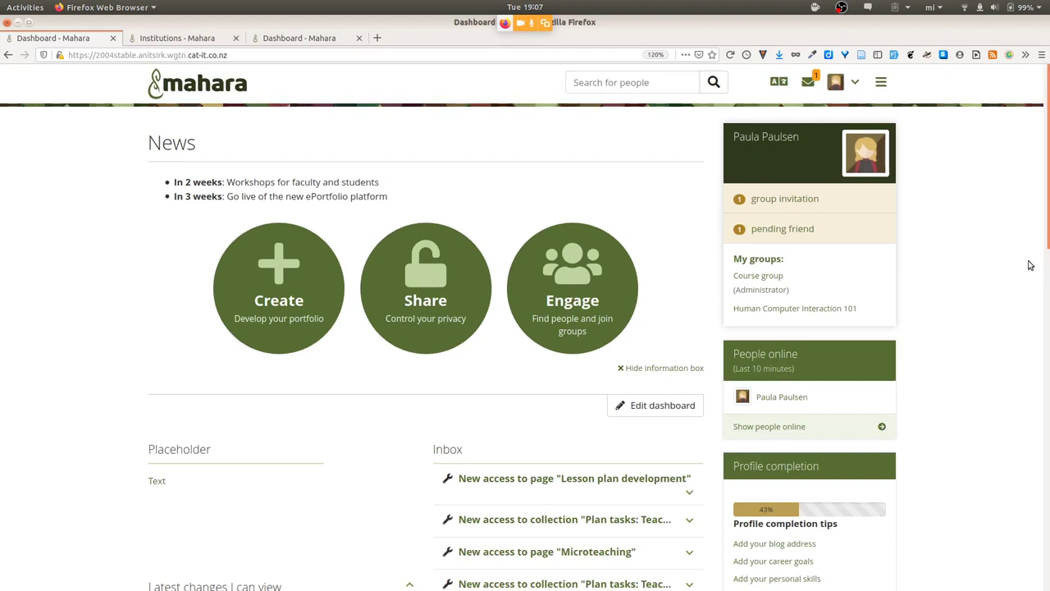
Step: Zoom the browser in and open Preferences under Settings in the account menu
key(ctrl+plus)
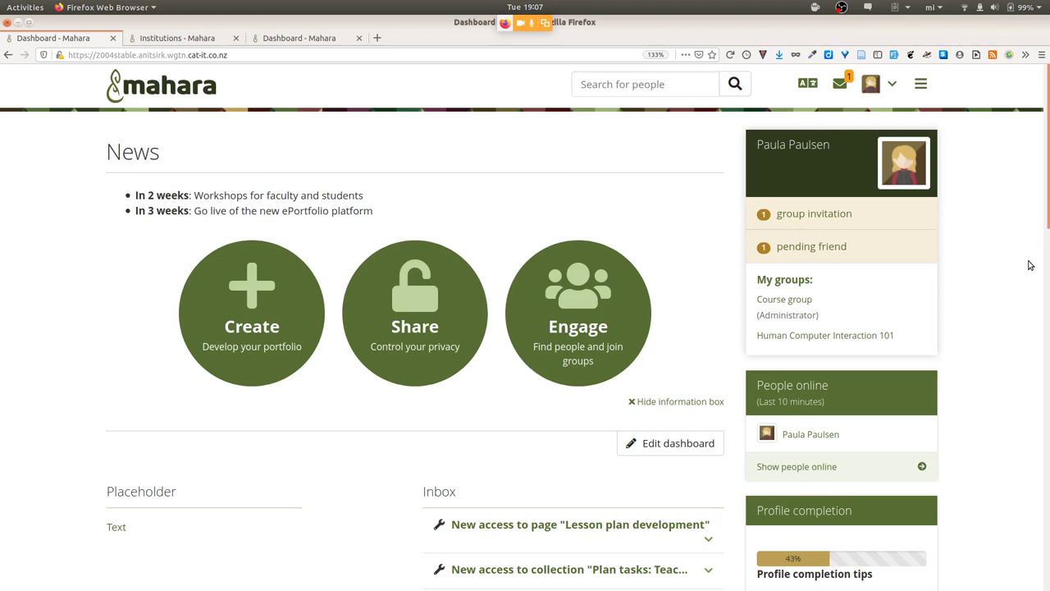
click(903, 82)
click(863, 209)
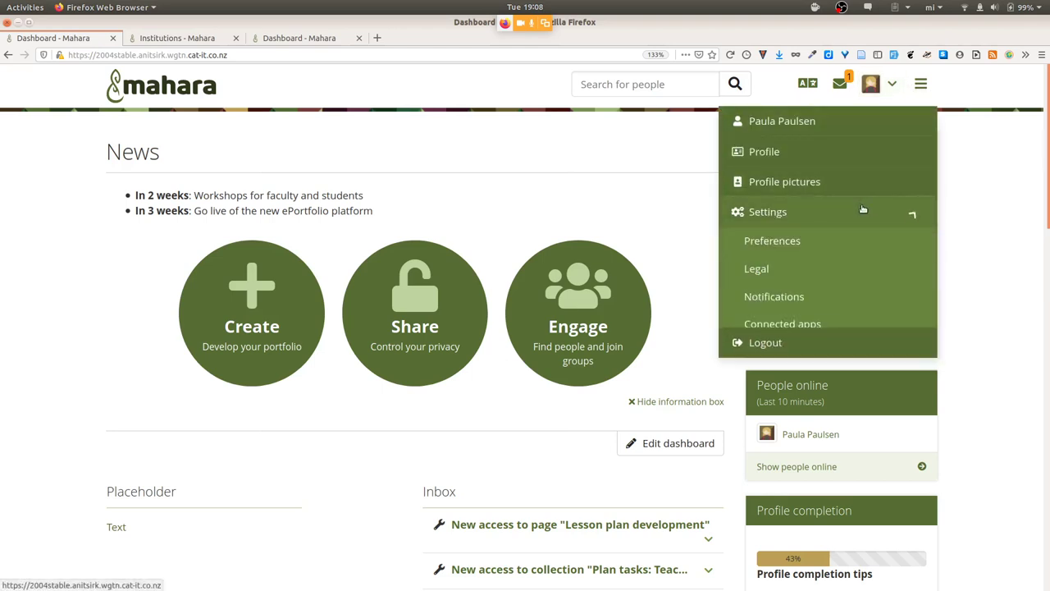
click(792, 238)
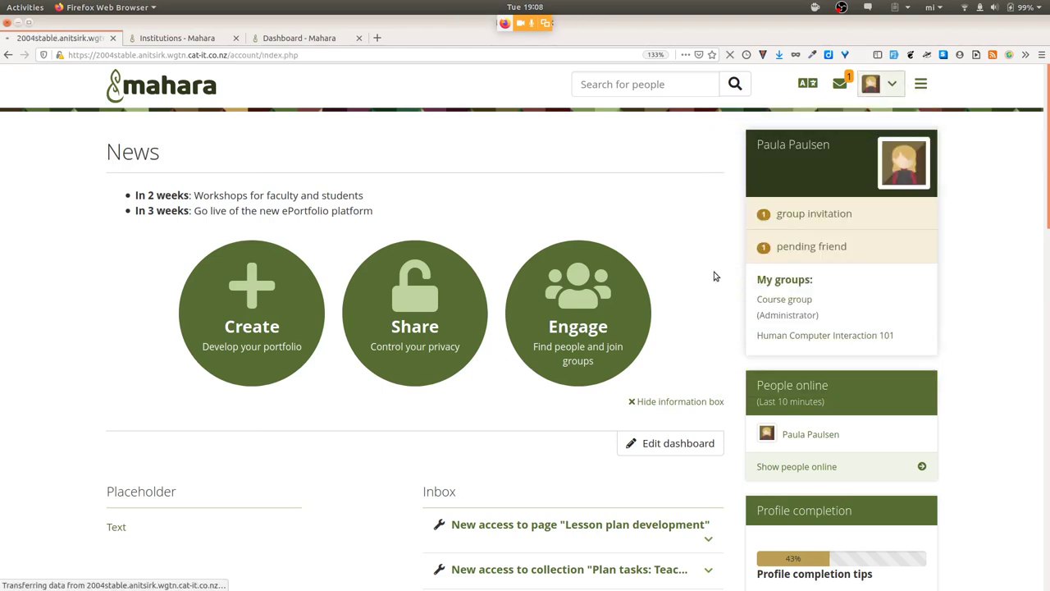
Step: Check the Language preference, keep it as English, then bring up the header language switcher
scroll(692, 307, down, 1)
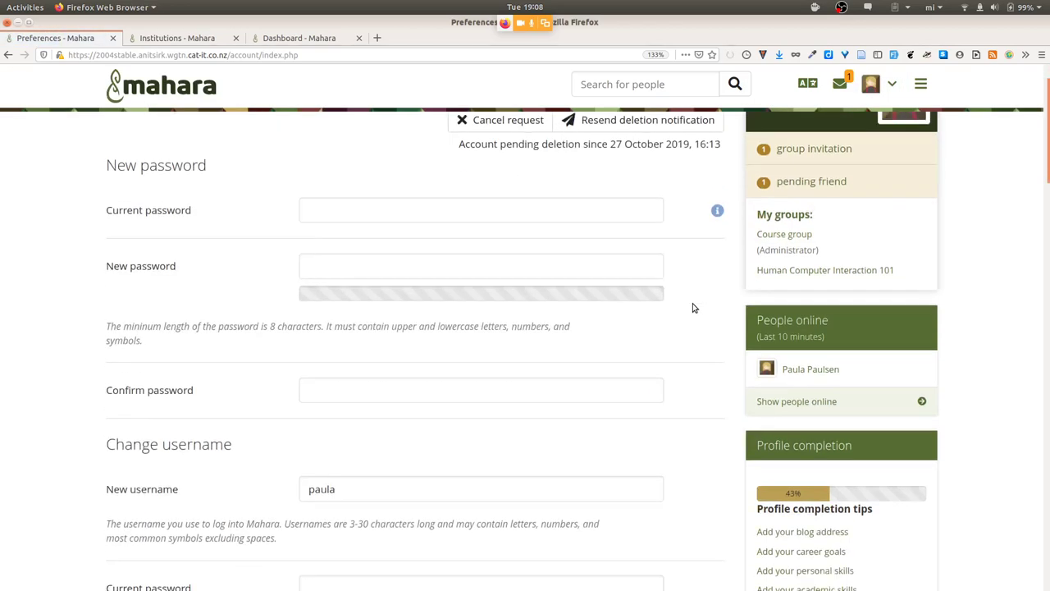
scroll(692, 308, down, 15)
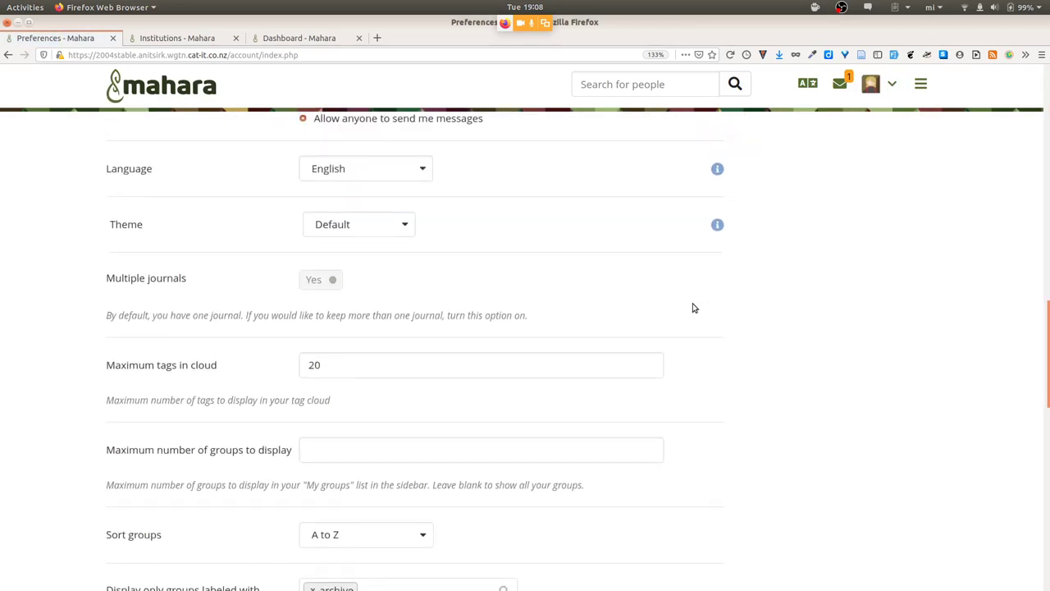
click(395, 164)
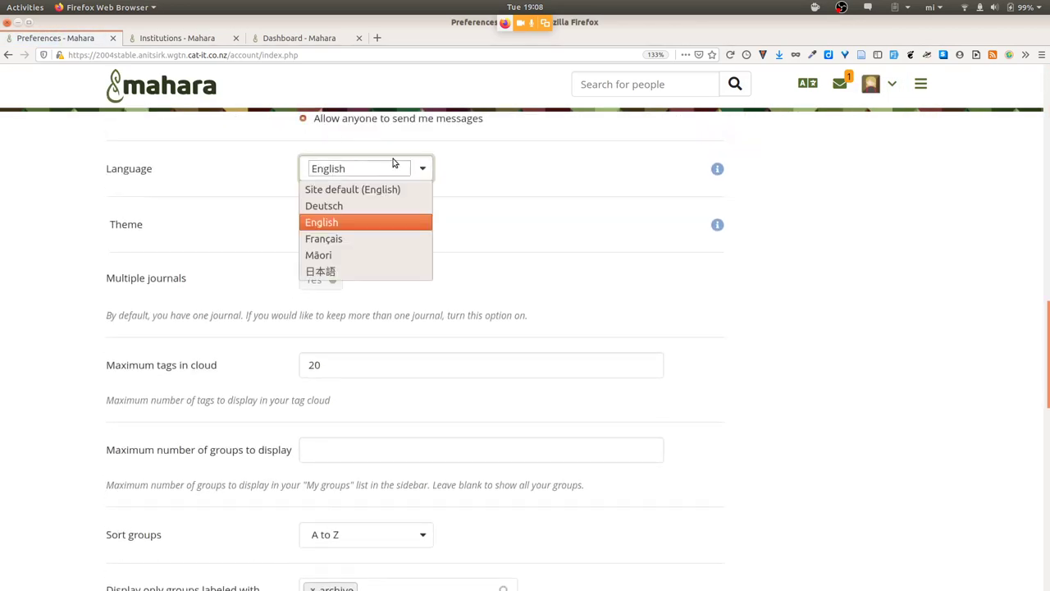
click(585, 210)
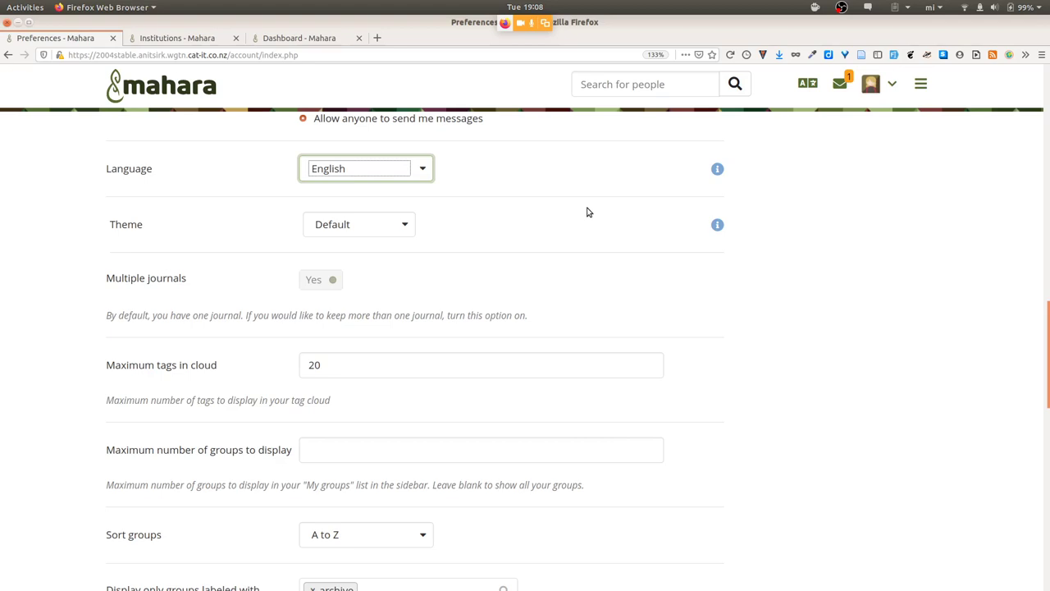
click(809, 86)
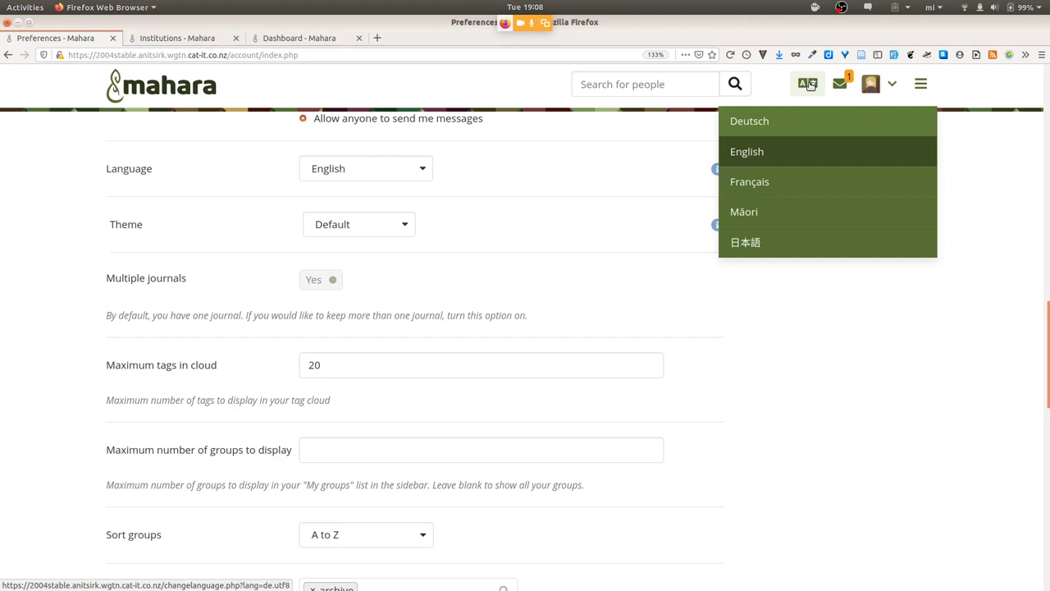
Step: Switch the interface language to Deutsch, then Français, then Japanese
click(749, 122)
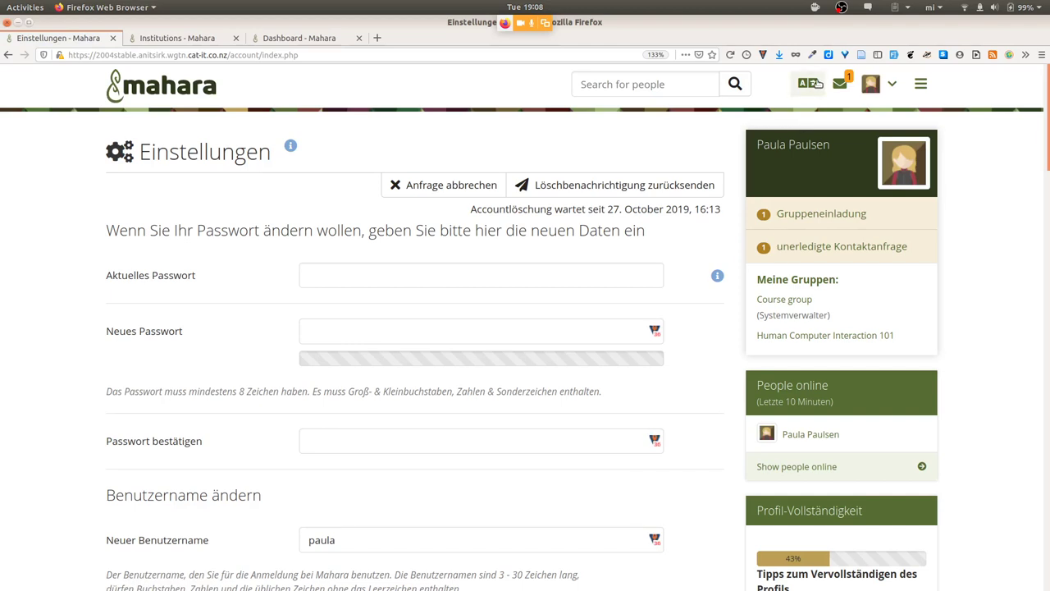
click(807, 83)
click(793, 178)
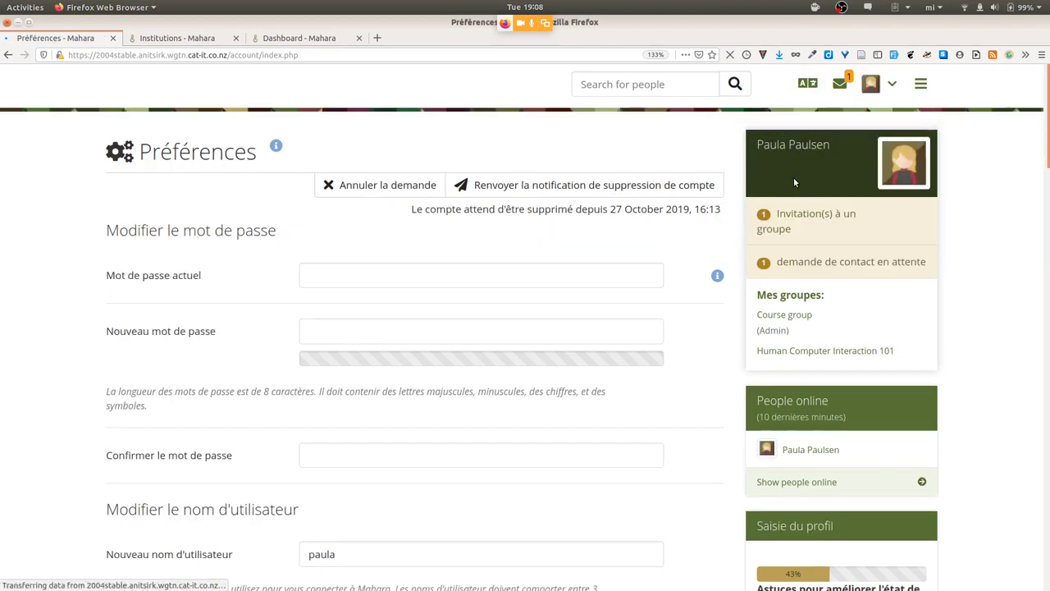
click(809, 83)
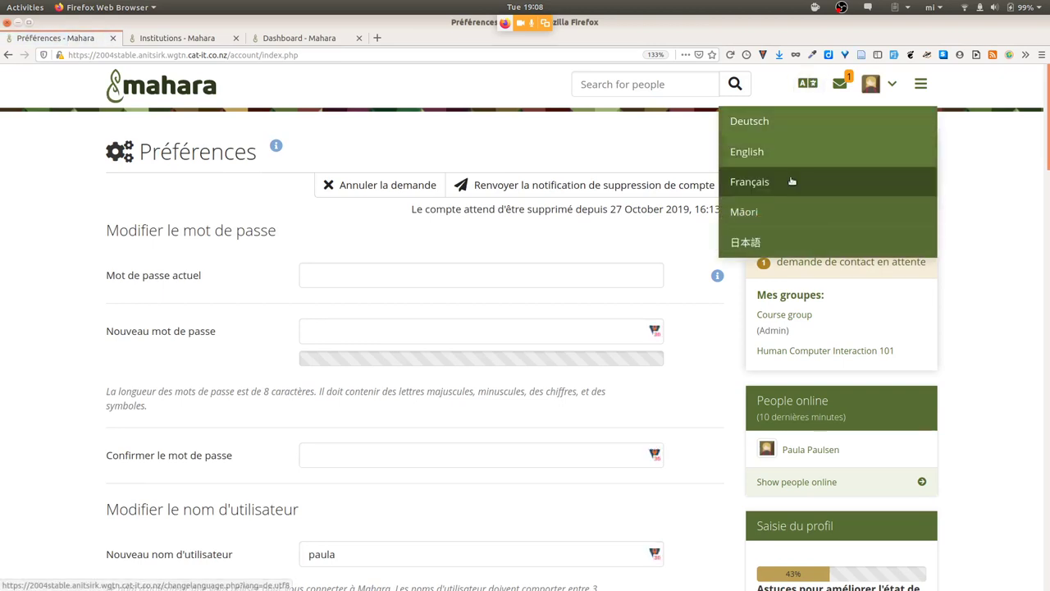
click(779, 242)
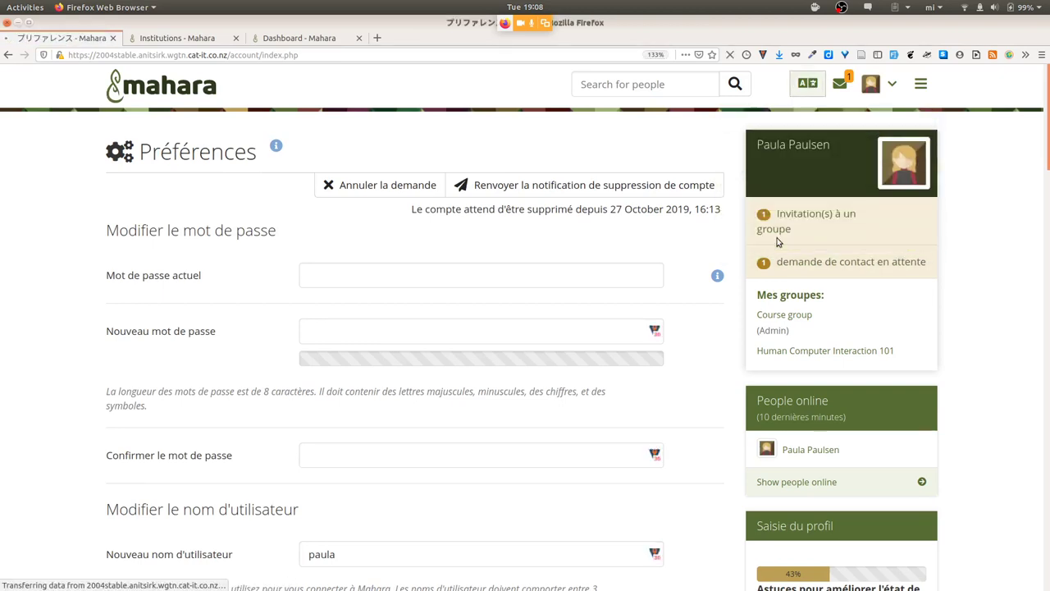
Step: Switch the interface to Māori, restore English, and return to the Dashboard
click(809, 83)
click(757, 211)
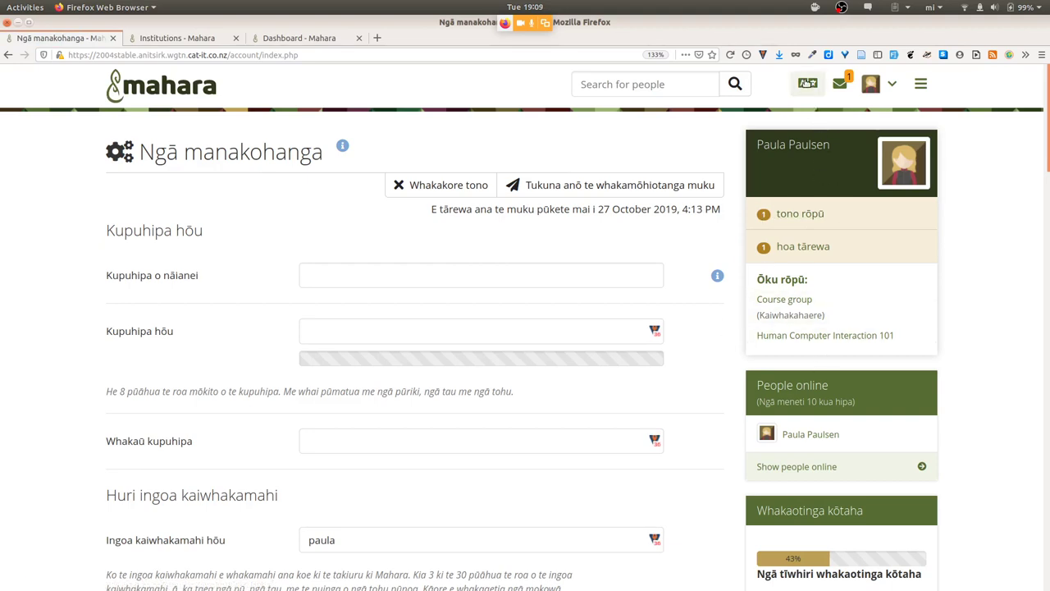
click(807, 82)
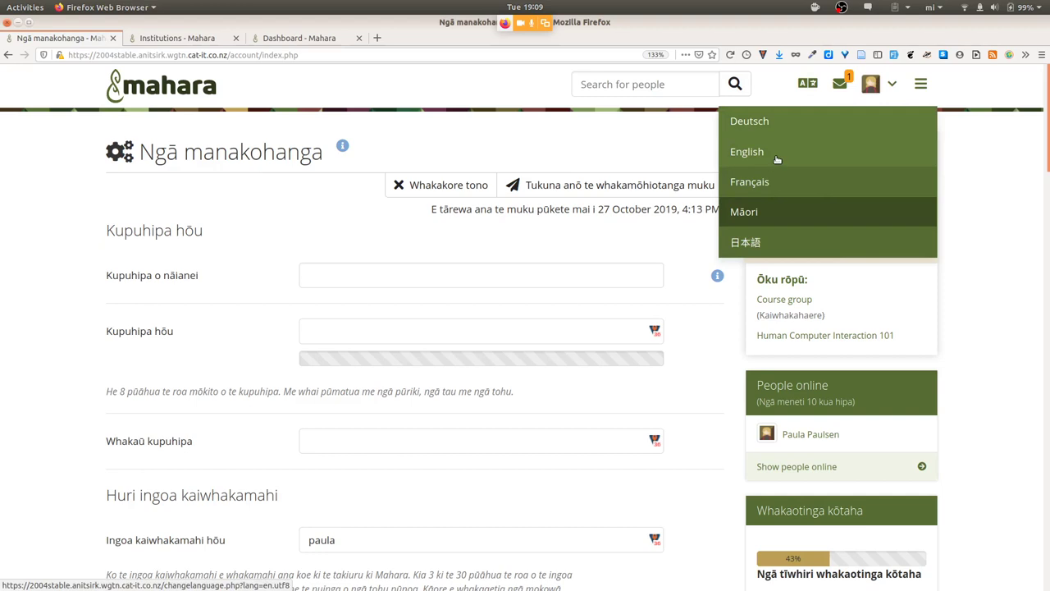
click(777, 151)
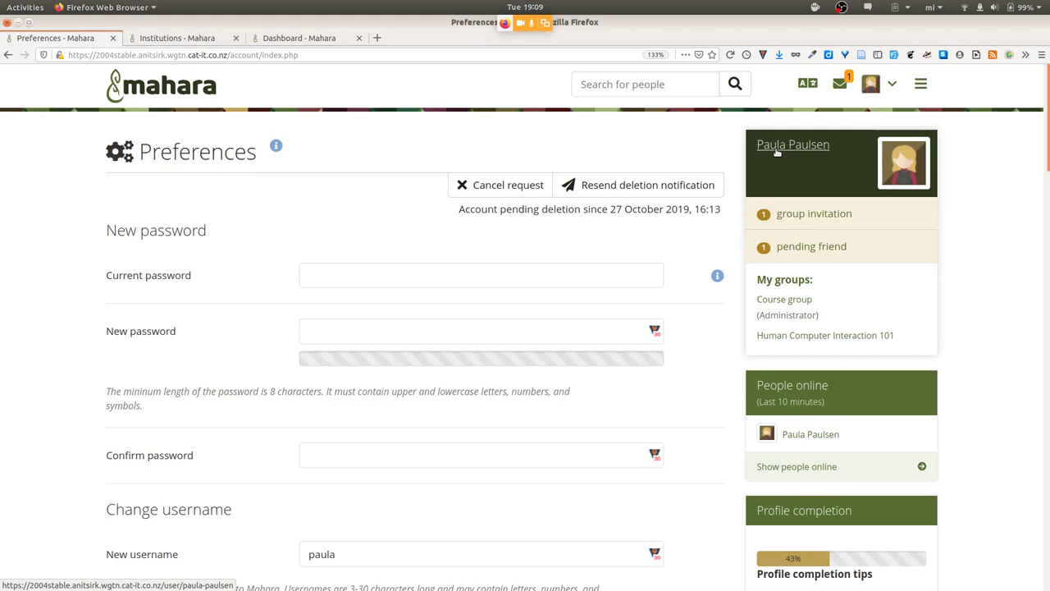
click(193, 94)
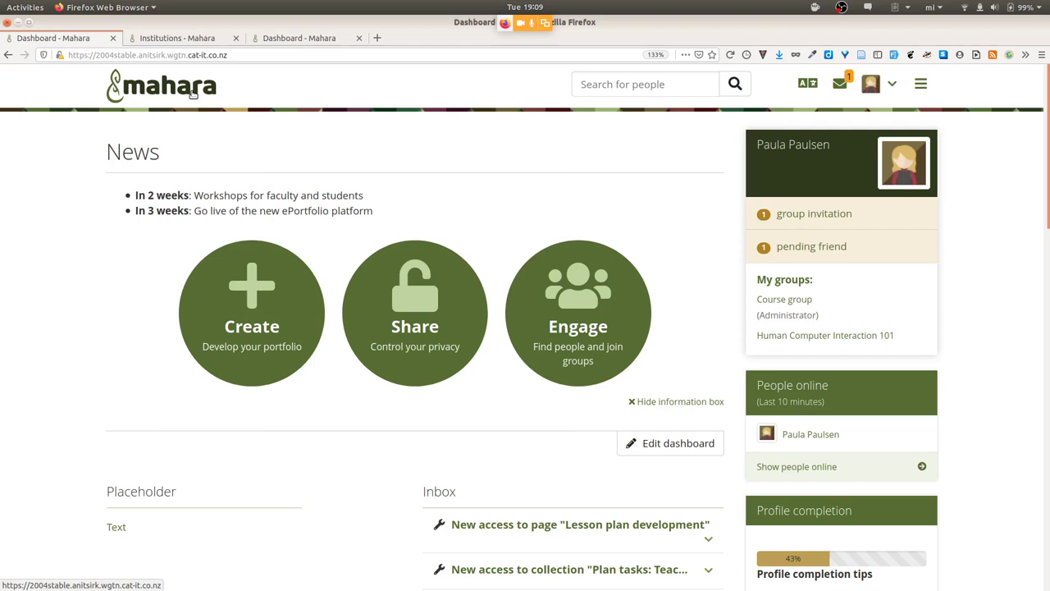
Step: Open the edit-access settings for Collection from Share > Shared by me
click(921, 84)
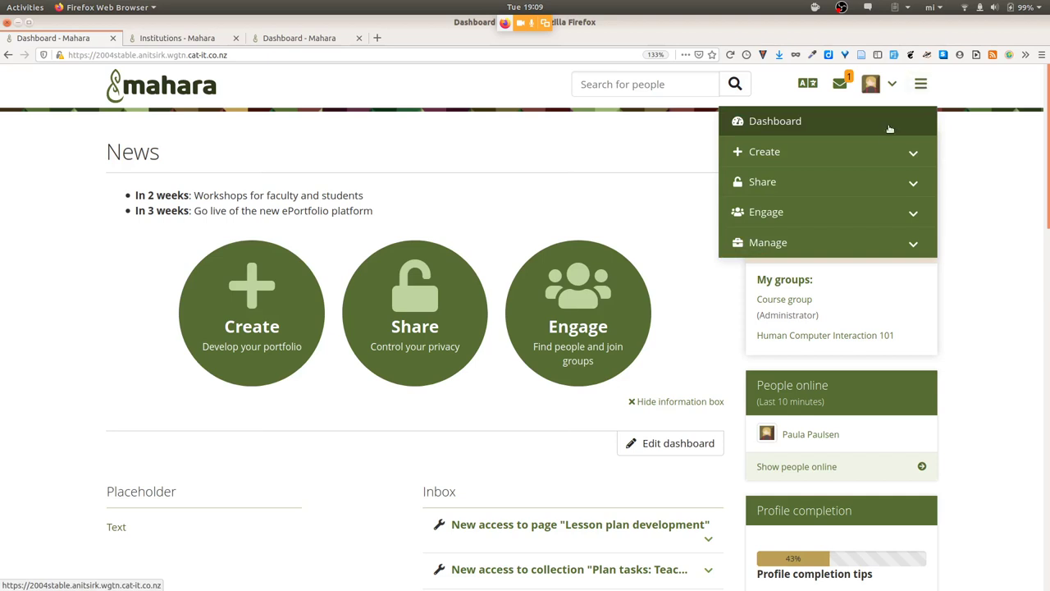
click(876, 180)
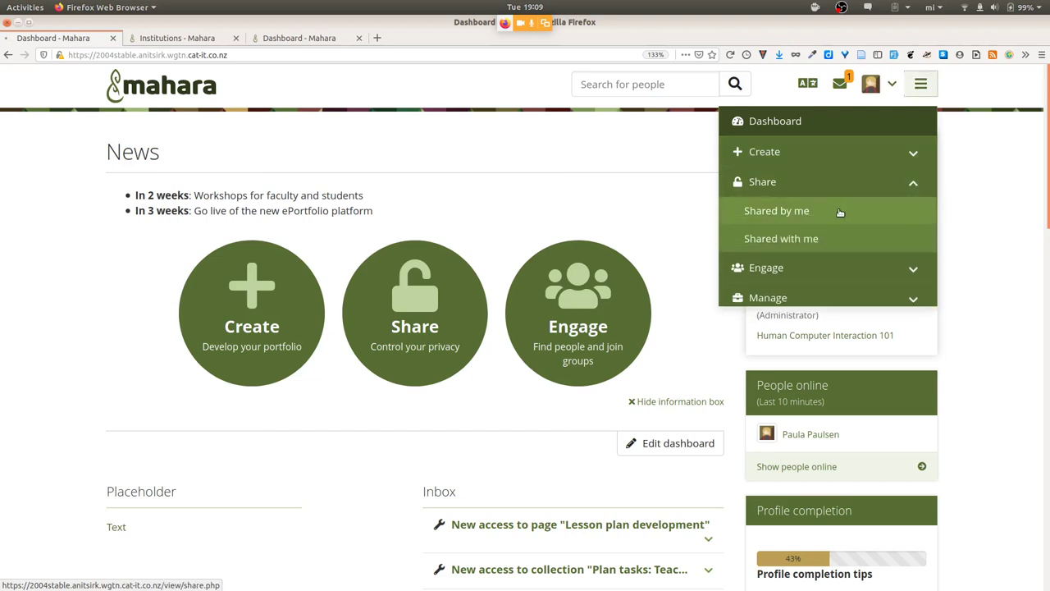
click(838, 212)
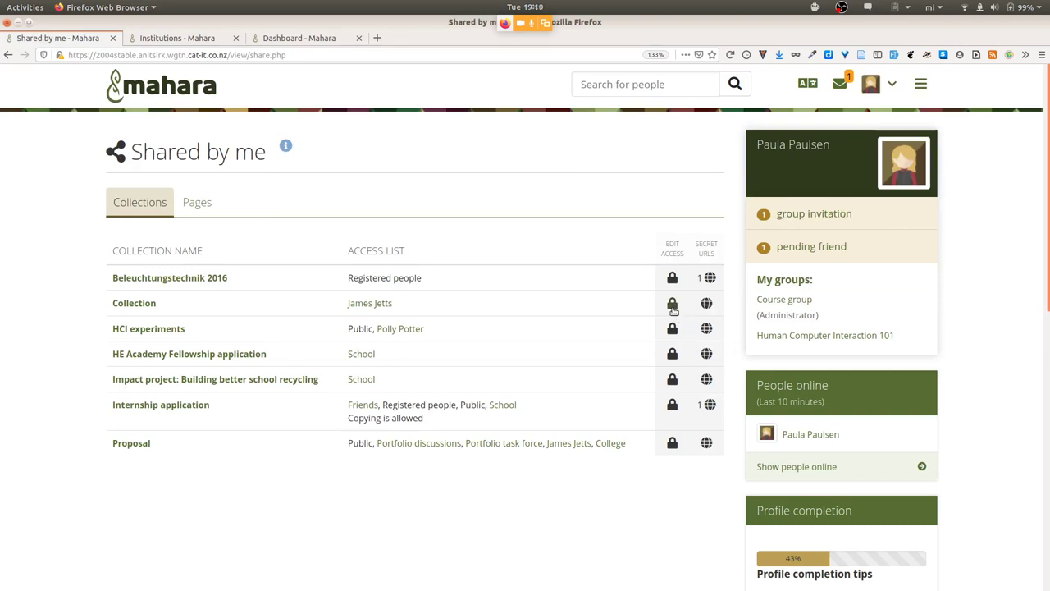
click(673, 305)
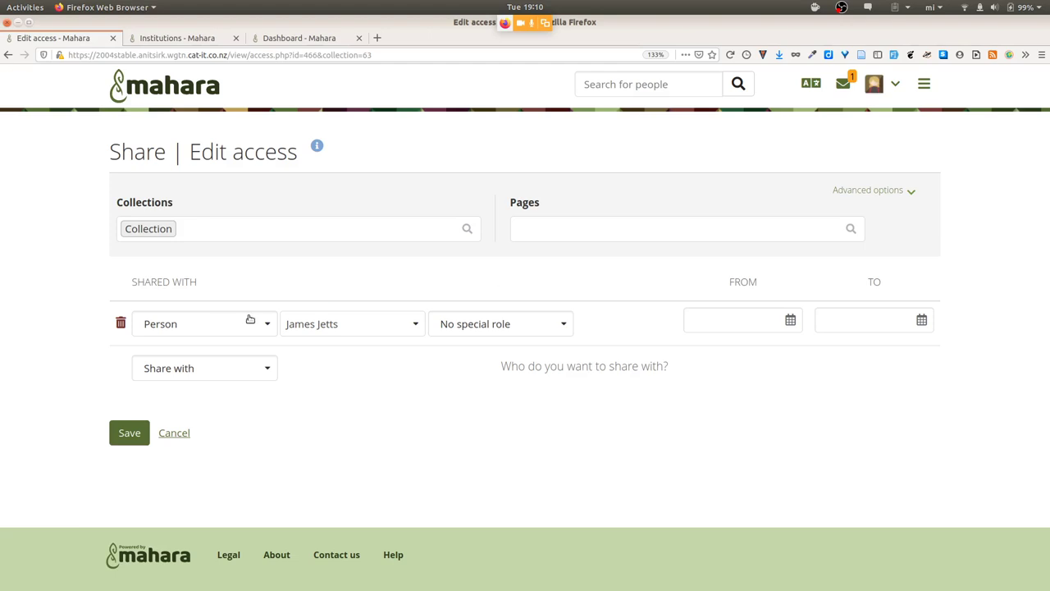
Step: Add a new 'Share with: Person' row to Collection's access rules
click(219, 370)
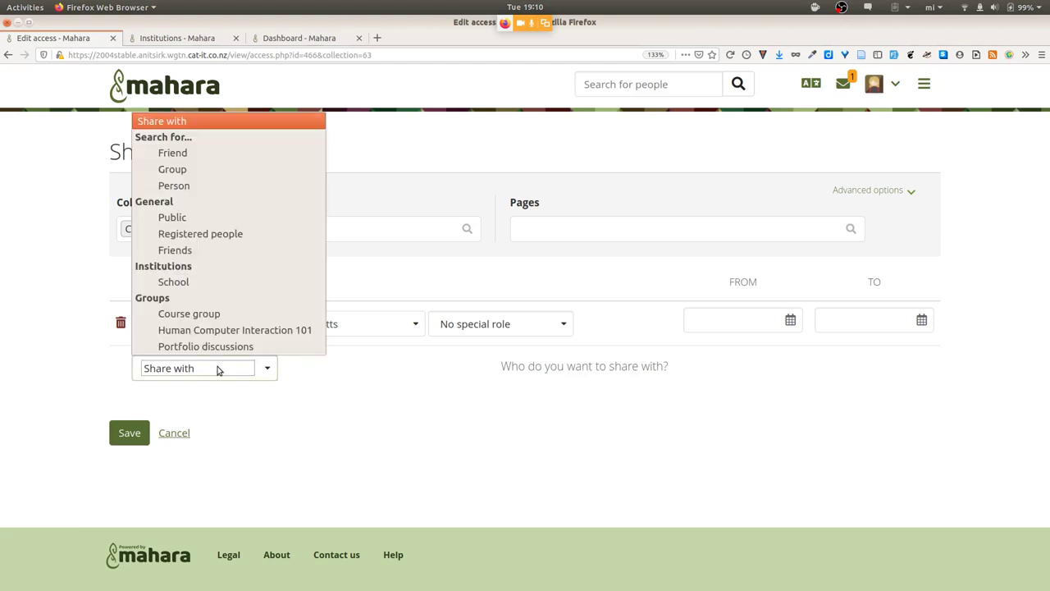
click(214, 189)
click(328, 368)
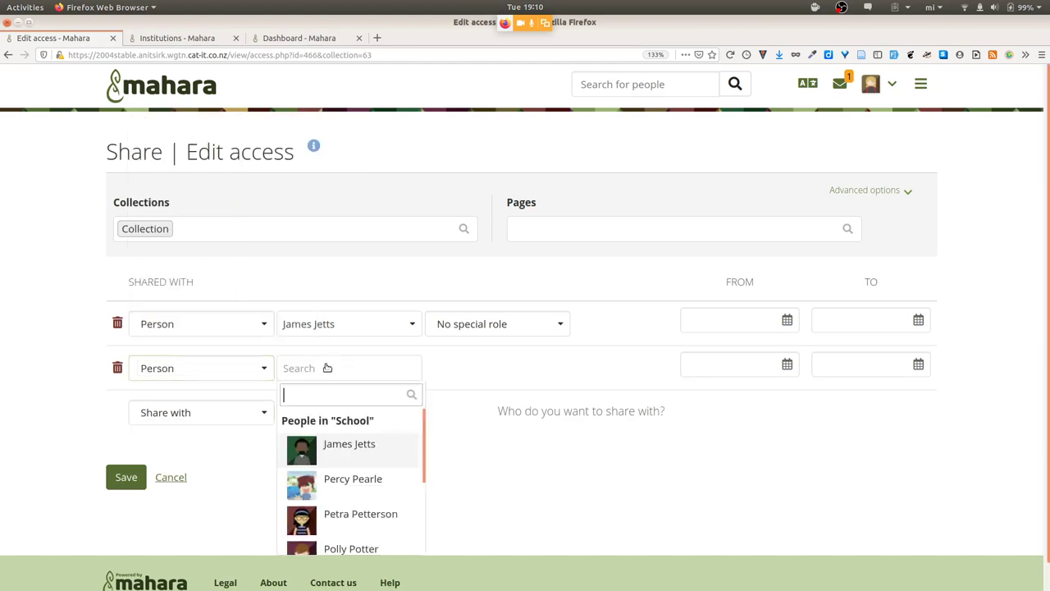
scroll(392, 418, down, 2)
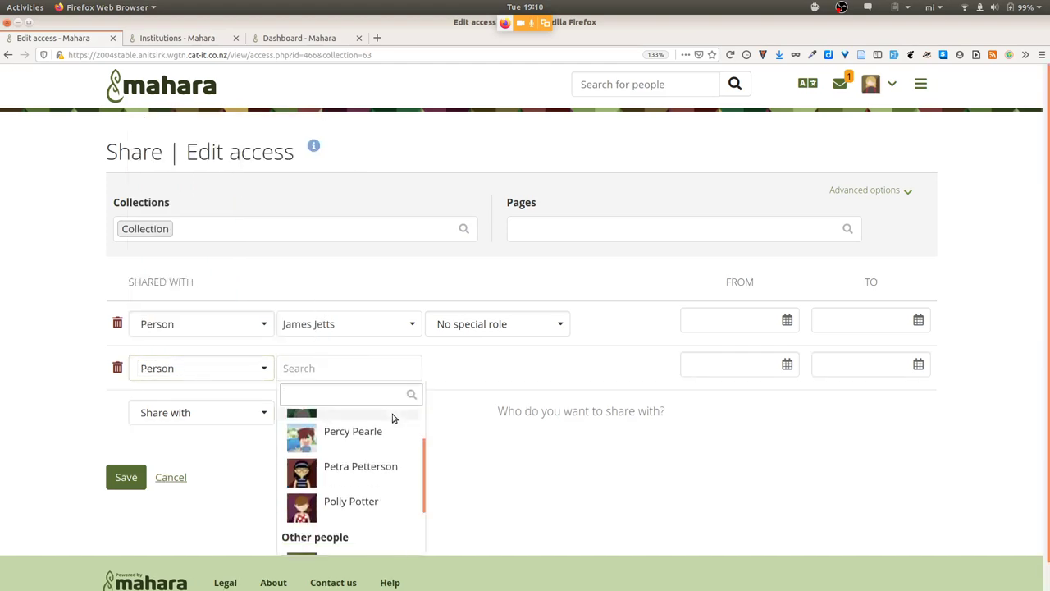
scroll(392, 419, up, 2)
scroll(393, 419, down, 2)
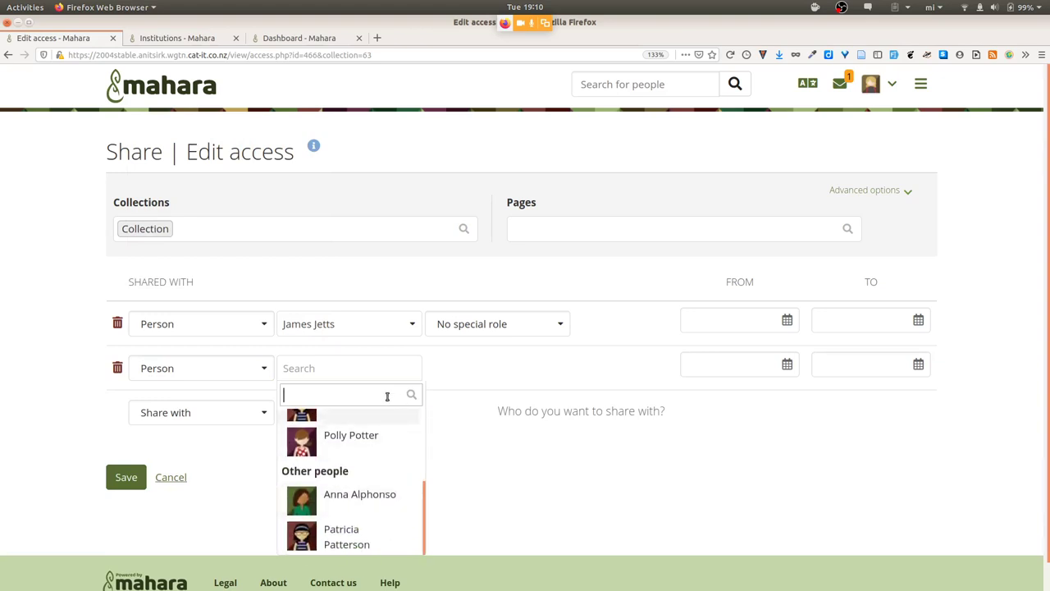
Step: Search for the School institution person by name, select them, and save the access rules
text(poly)
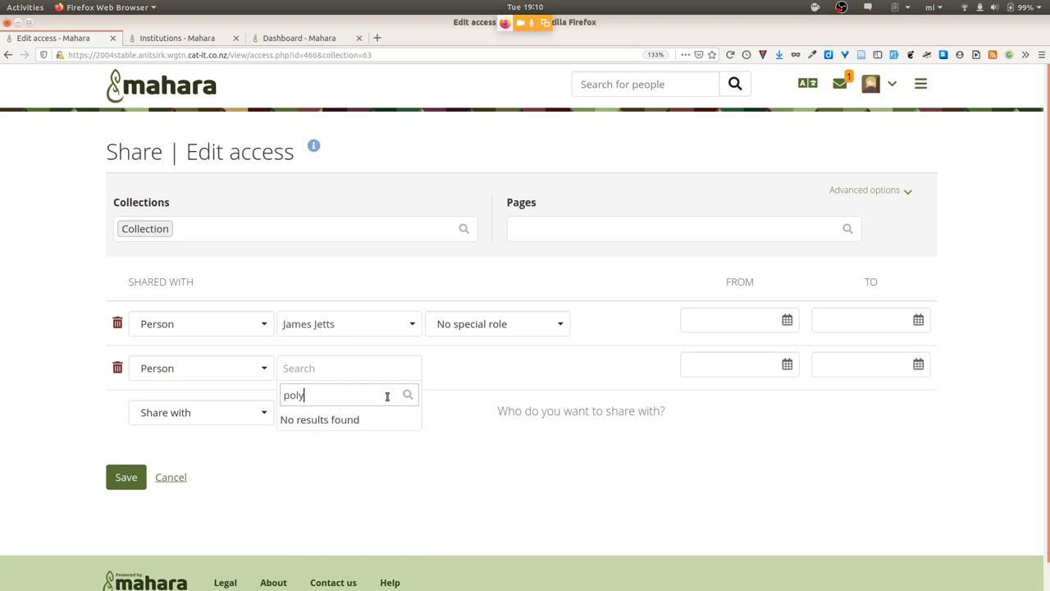
key(BackSpace)
text(ly)
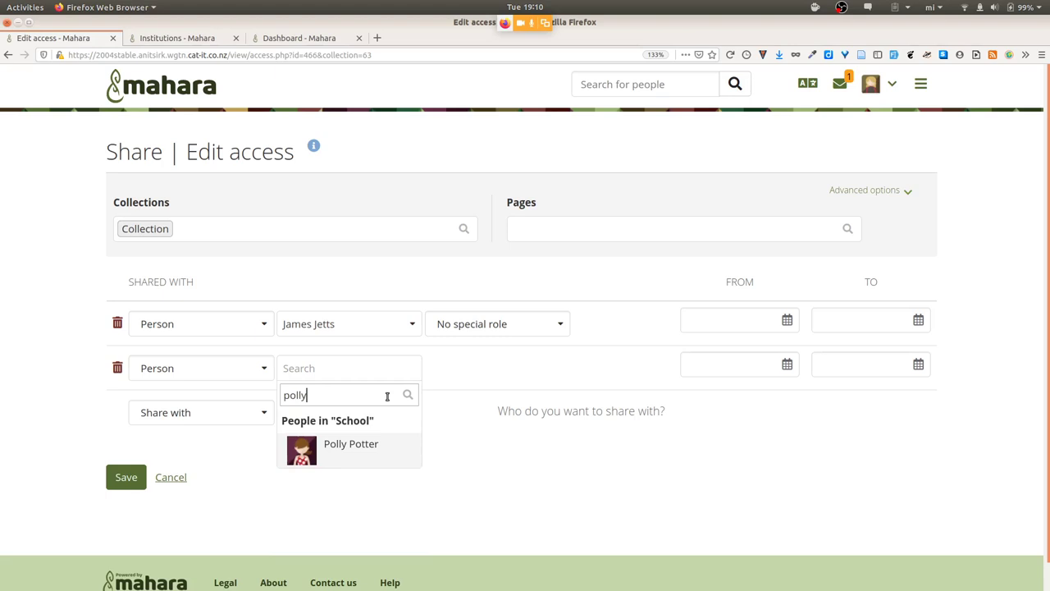
click(392, 444)
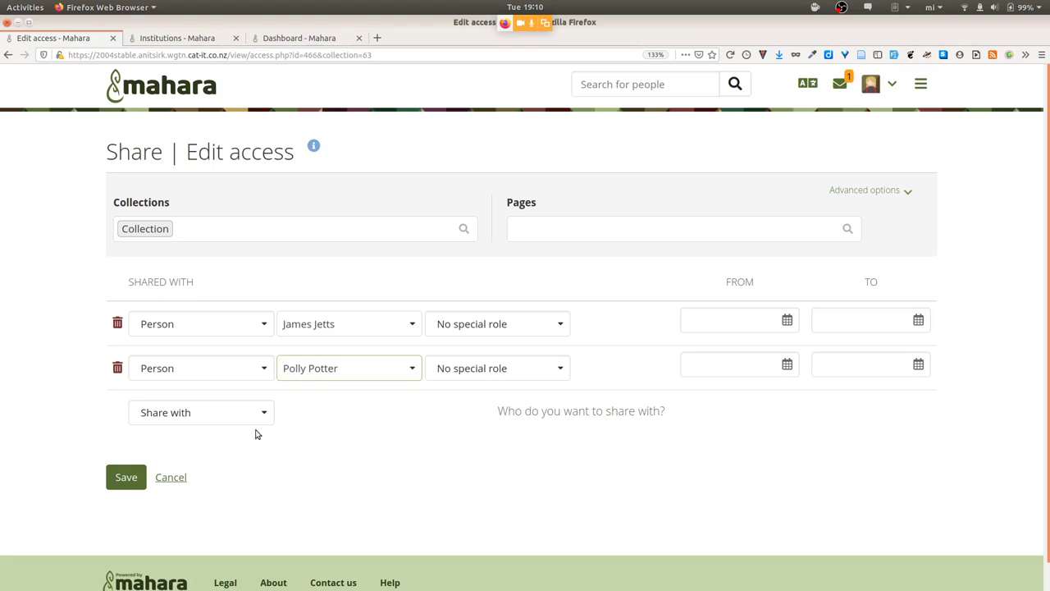
click(127, 481)
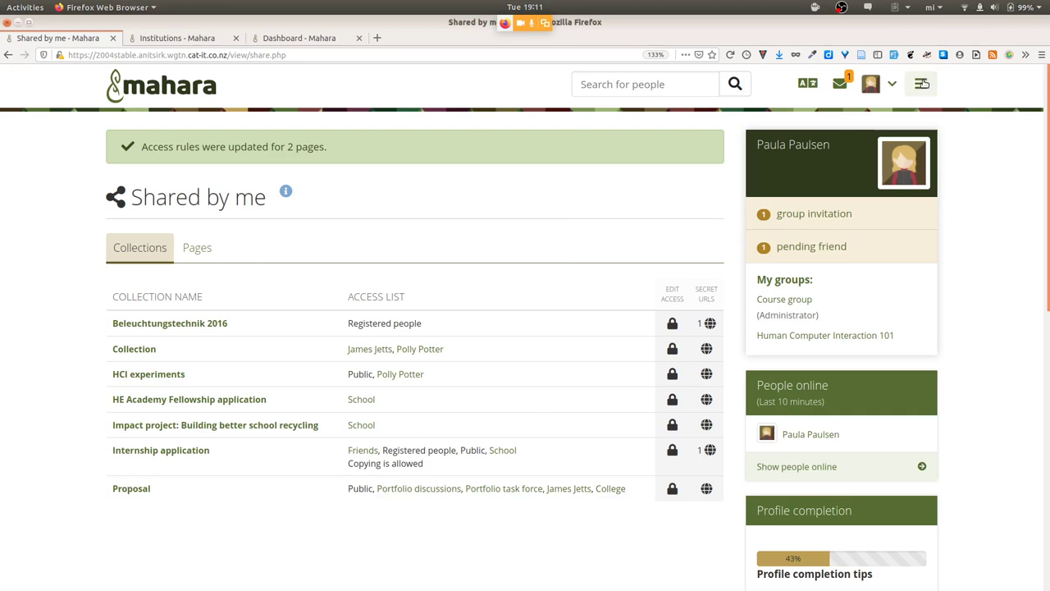
Step: Go to Engage > Groups and scroll through your group list
click(921, 83)
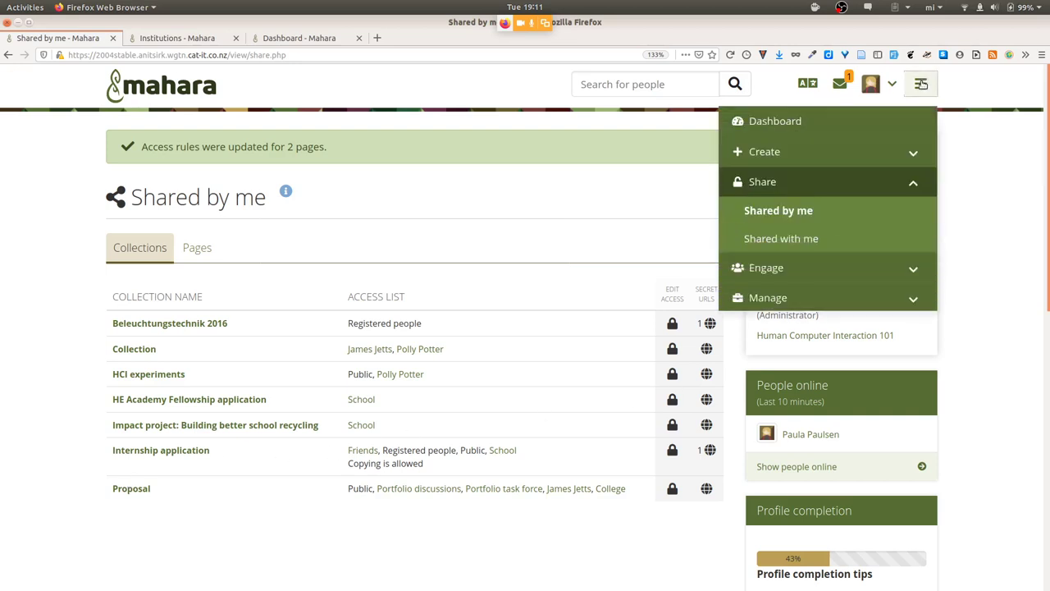
click(827, 269)
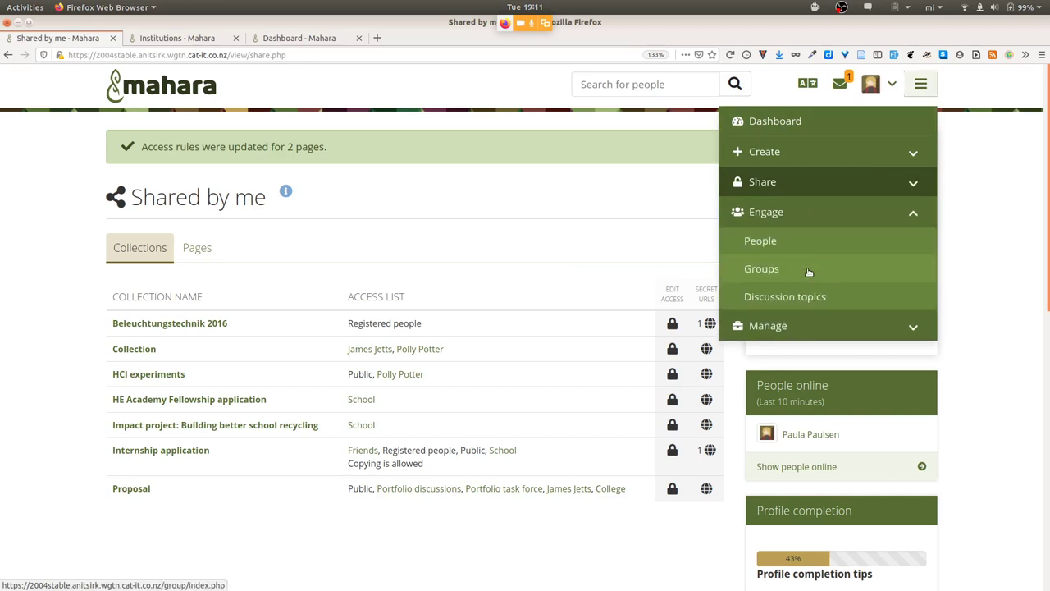
click(808, 272)
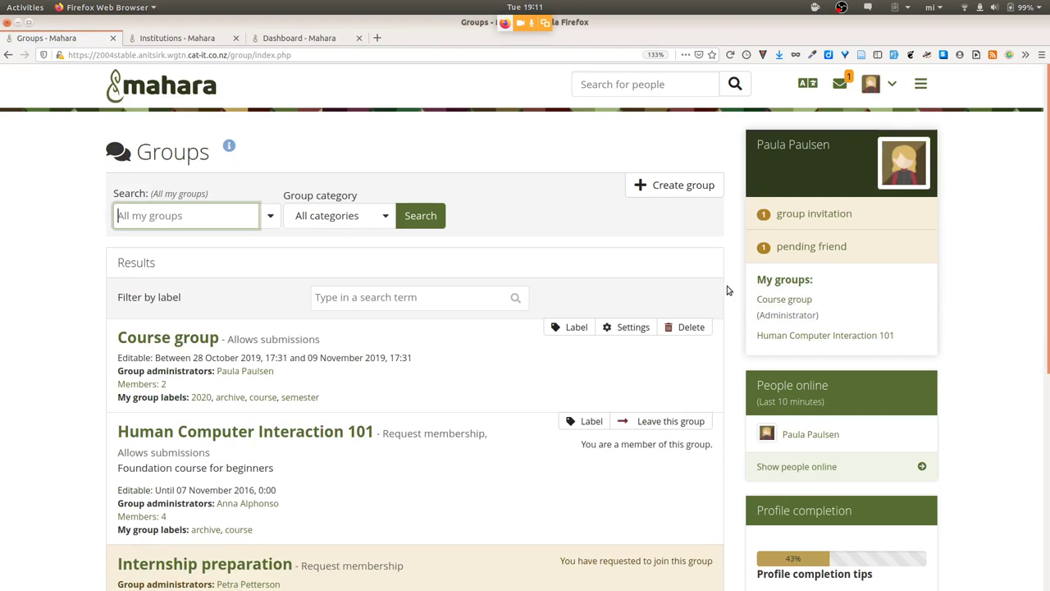
scroll(727, 289, down, 1)
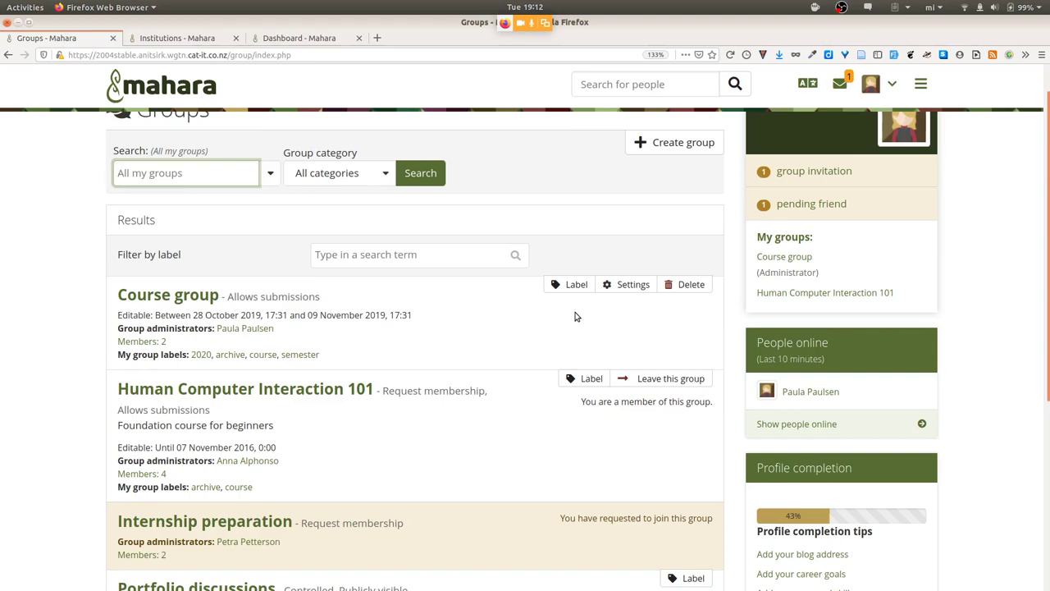
Step: Add the existing 'semester' label to Human Computer Interaction 101 and save its labels
click(588, 382)
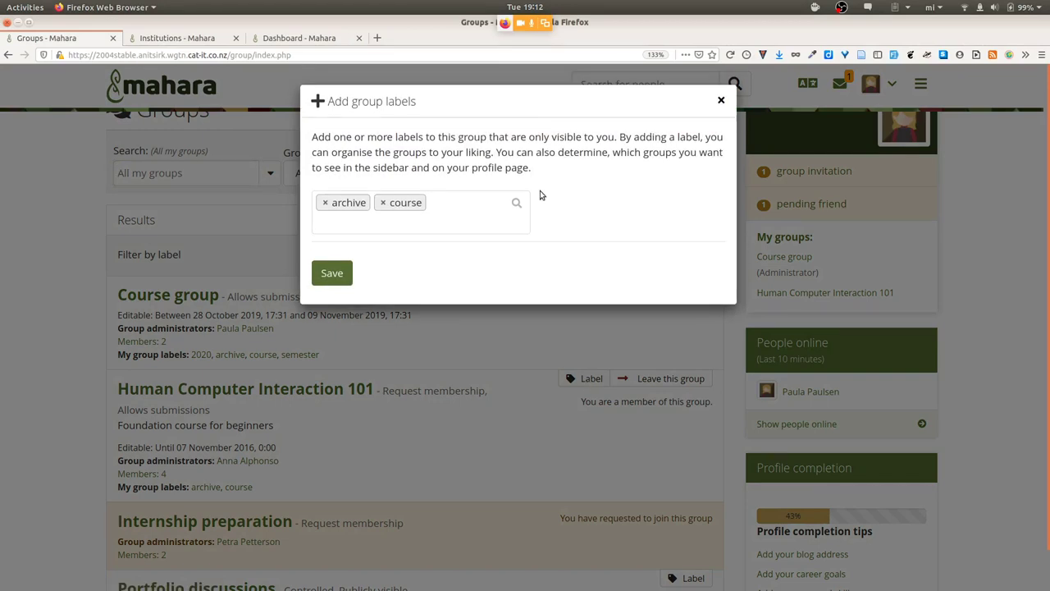
click(466, 198)
text(see)
key(BackSpace)
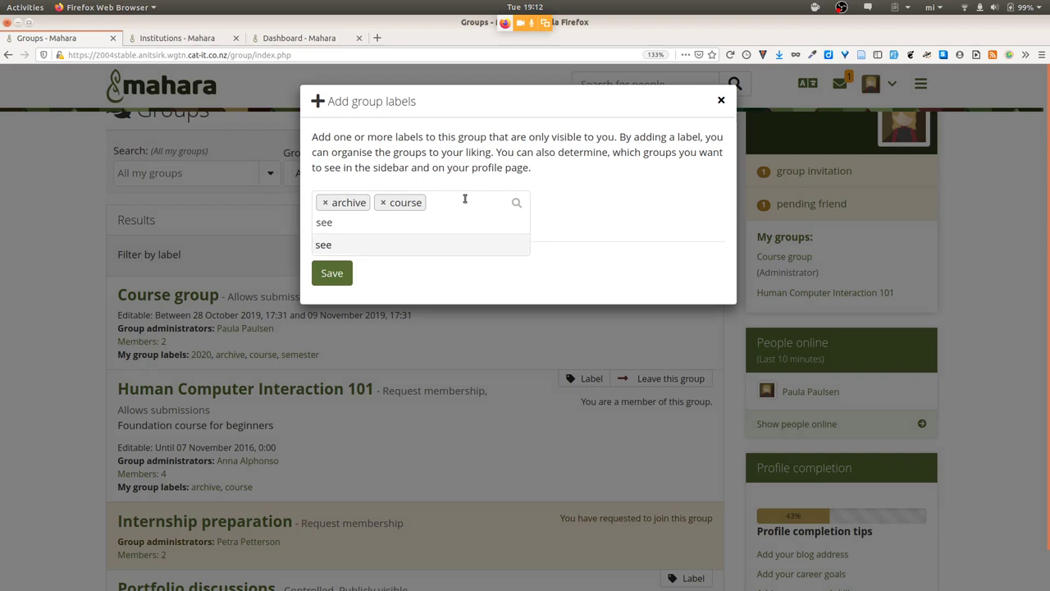
text(m)
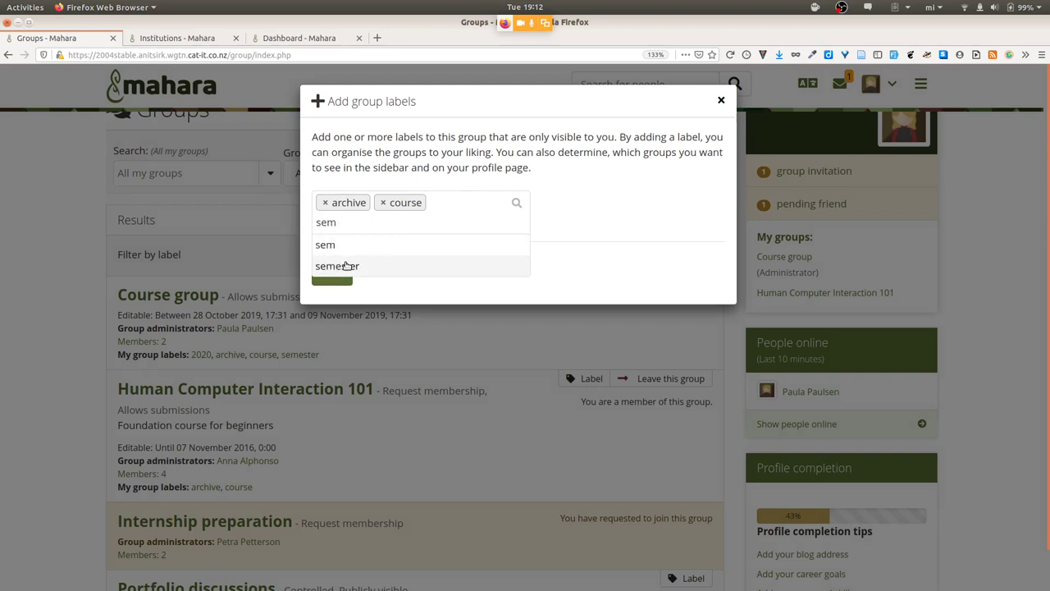
click(346, 266)
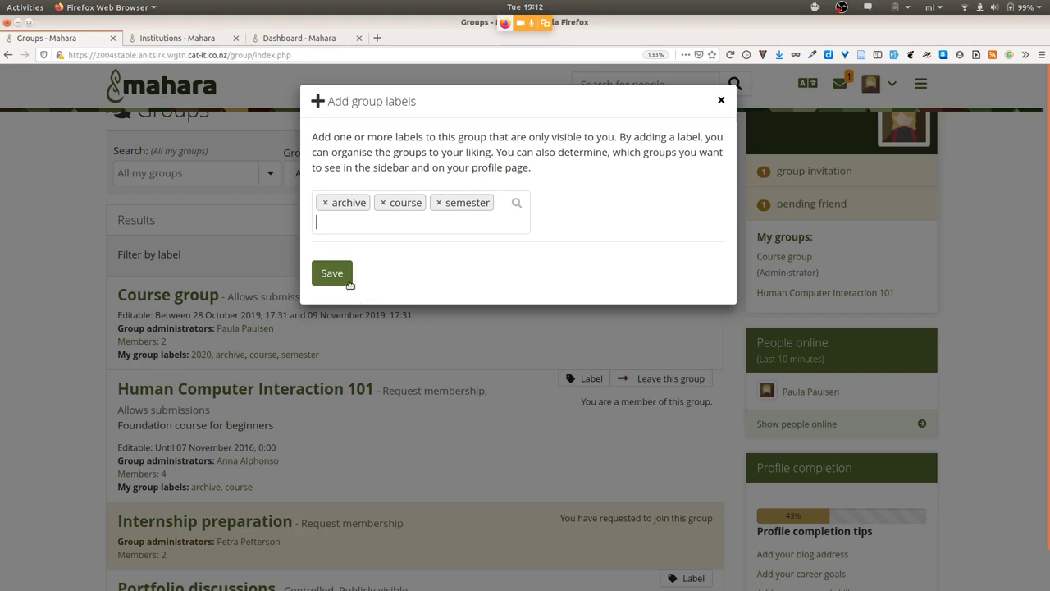
click(331, 277)
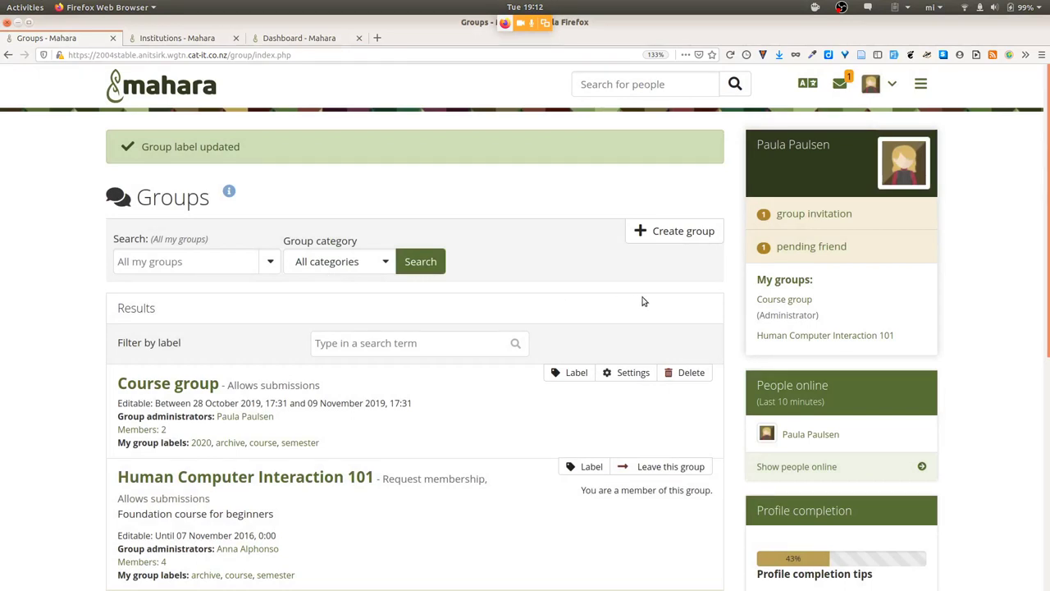
Step: Filter the Groups list by the semester label, leaving Course group and Human Computer Interaction 101
scroll(691, 320, down, 2)
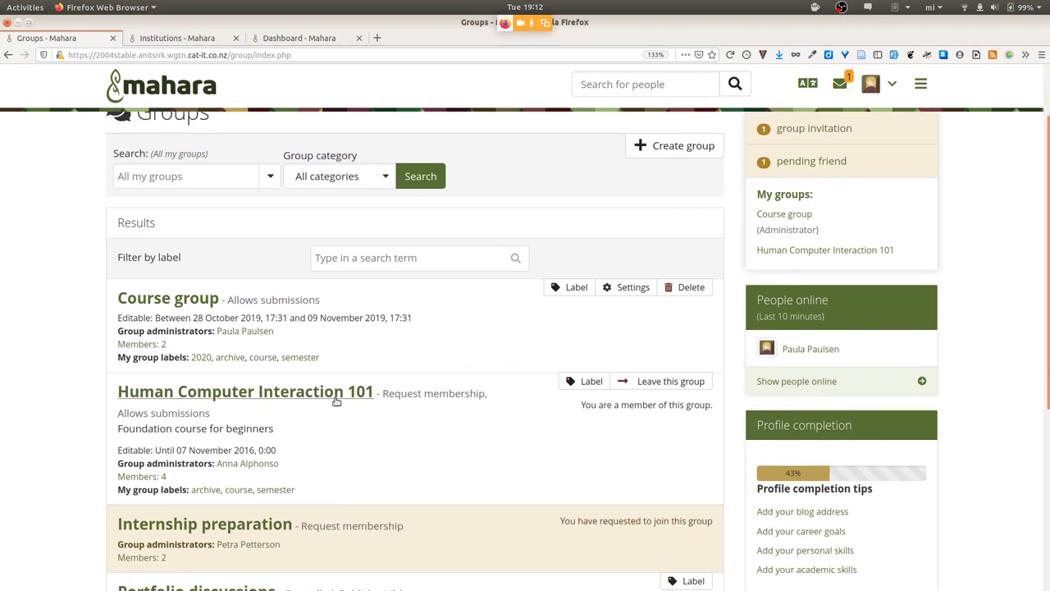
click(275, 489)
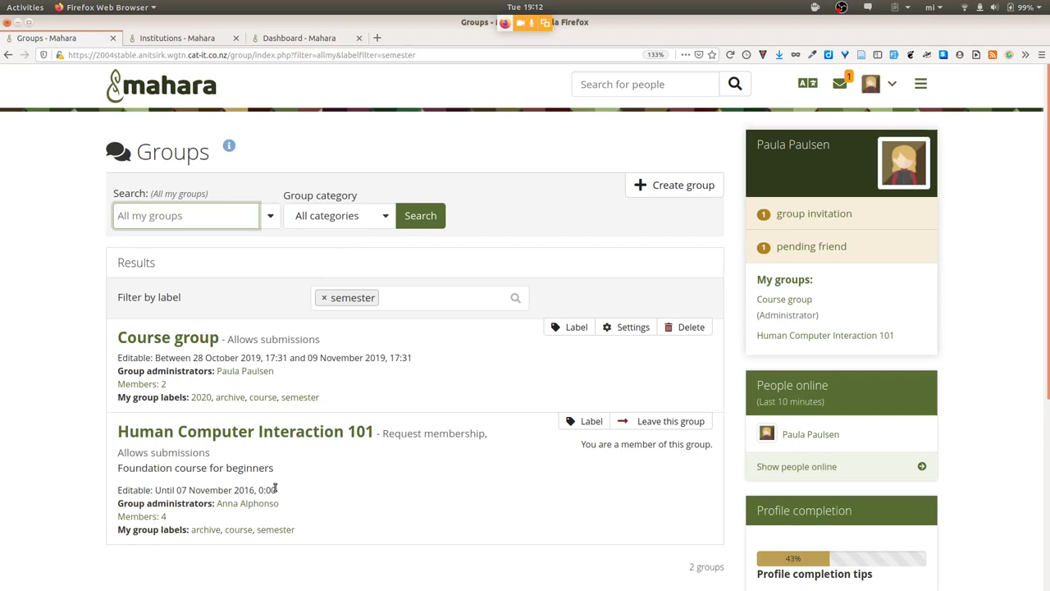
click(144, 91)
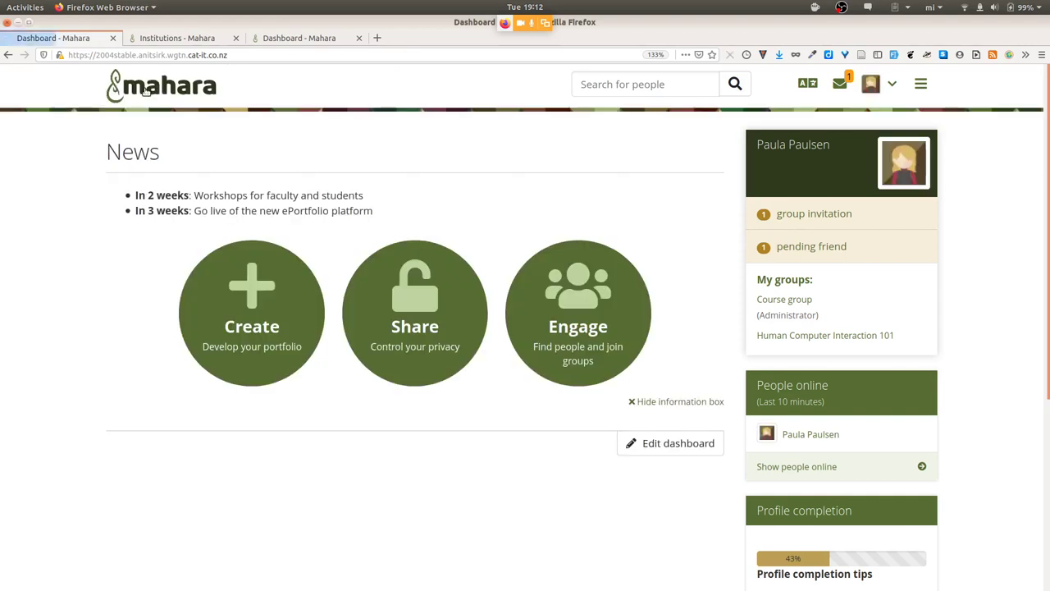
mouse_move(613, 279)
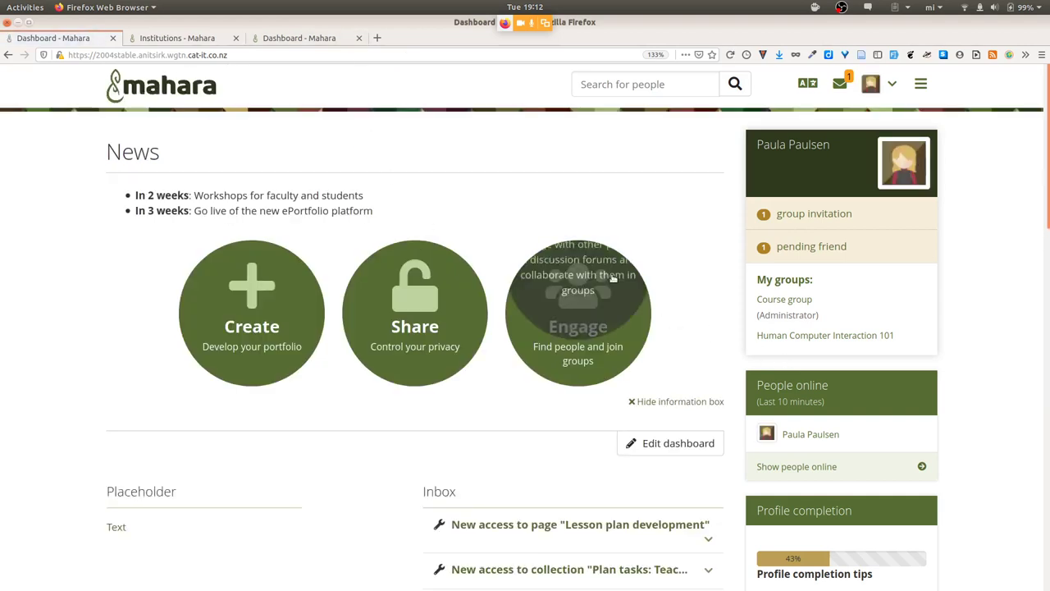
click(596, 306)
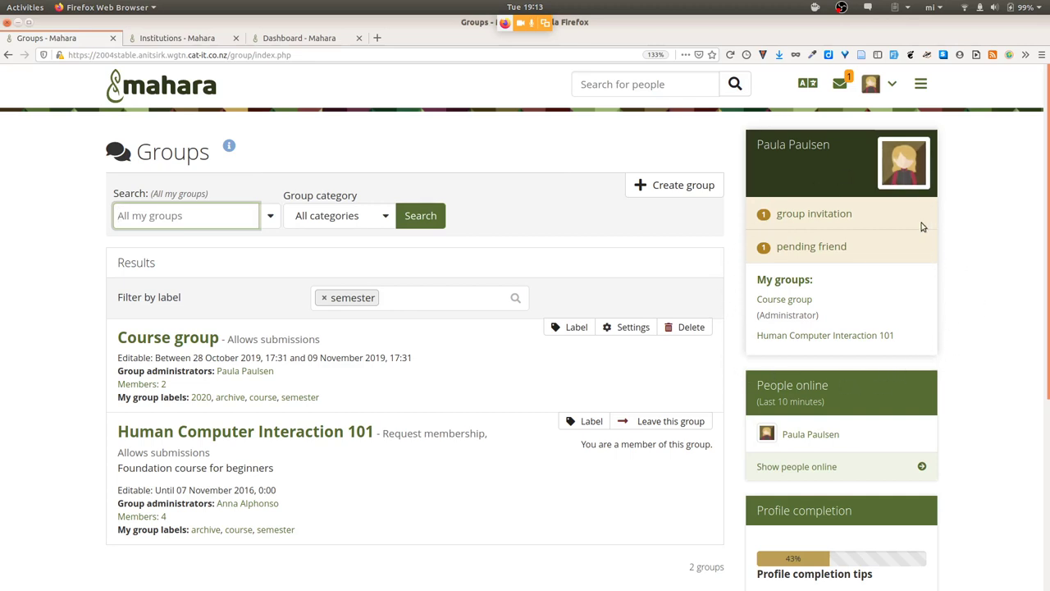
Step: Open account Preferences from the user menu's Settings and scroll to the group display options
click(902, 88)
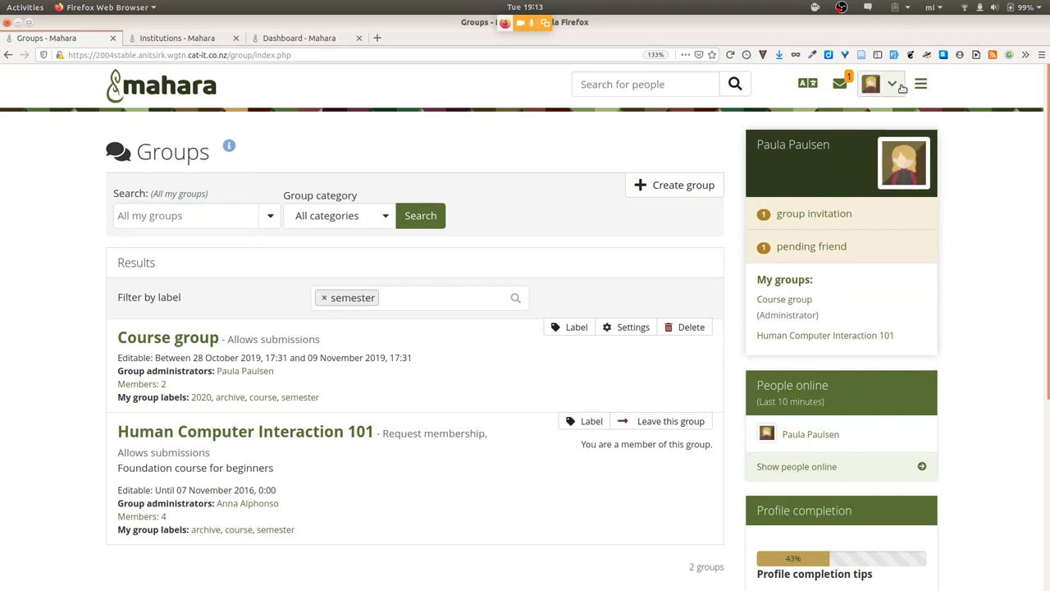
click(855, 221)
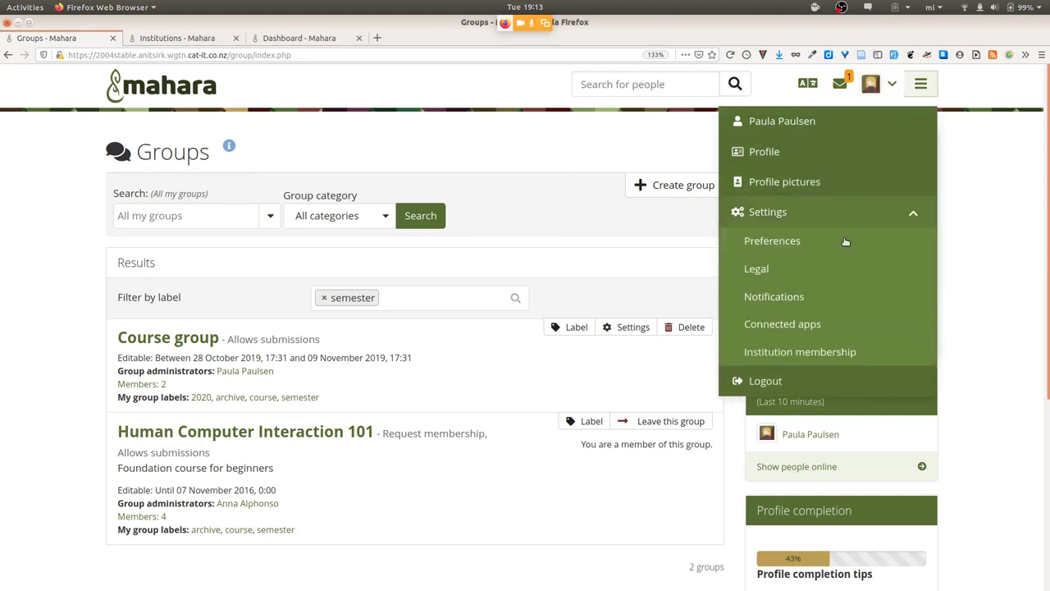
click(836, 244)
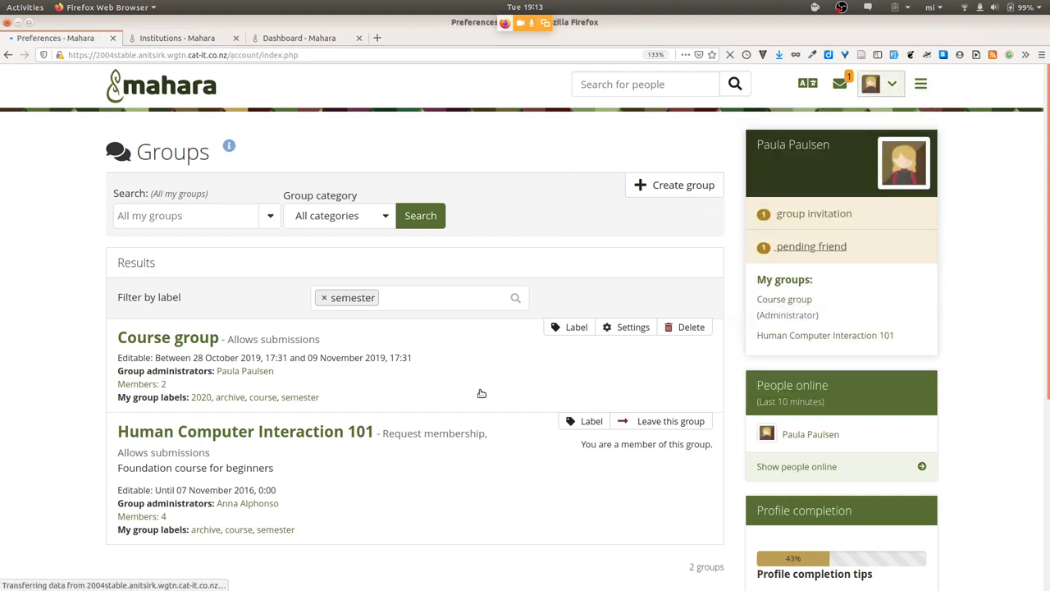
scroll(482, 392, down, 10)
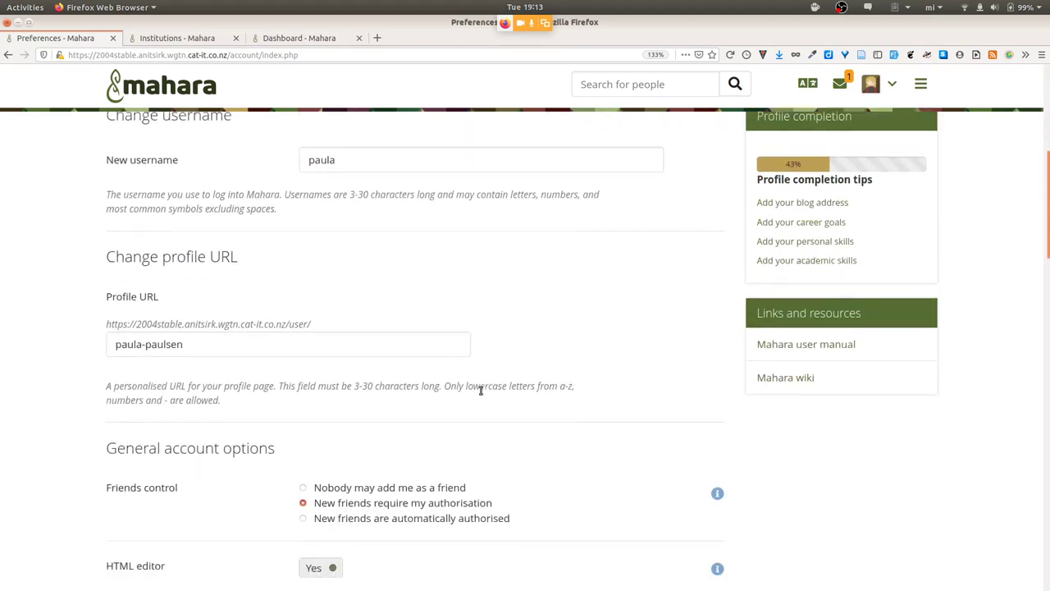
scroll(481, 391, down, 10)
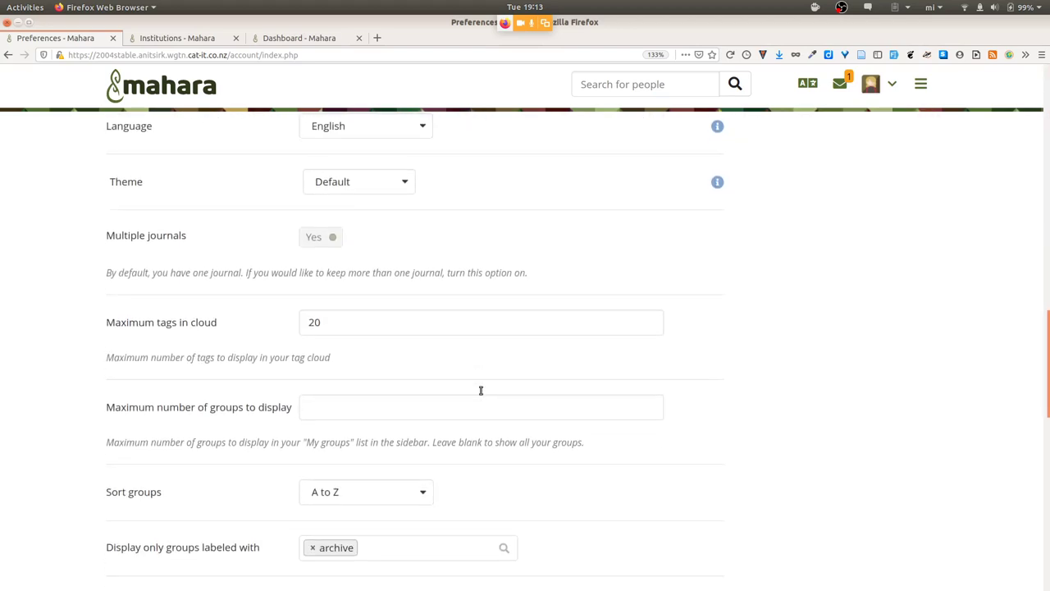
scroll(481, 391, down, 3)
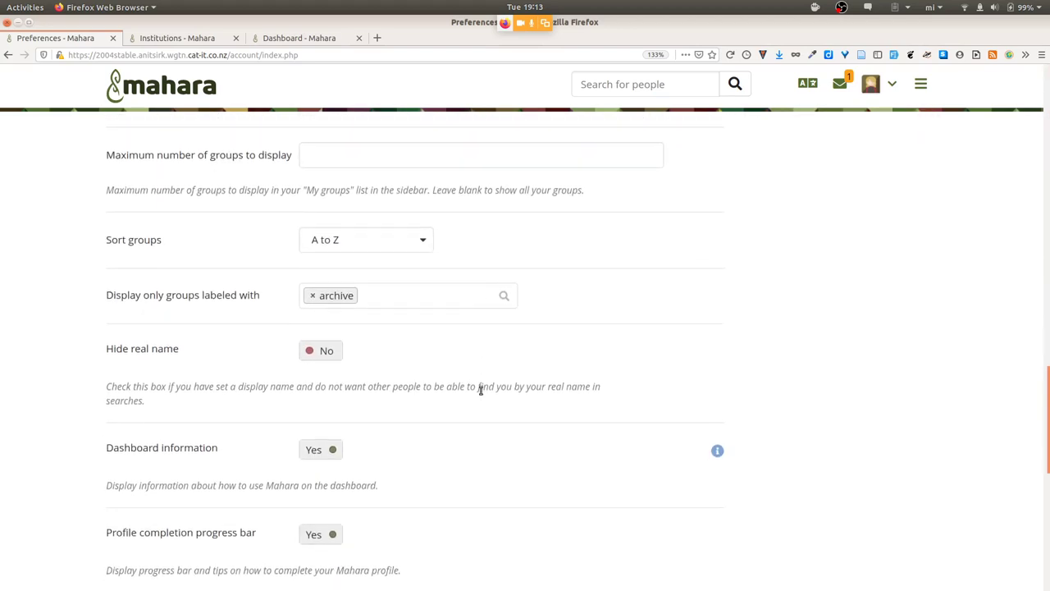
Step: Replace archive with course under 'Display only groups labeled with' and save the preferences
click(313, 291)
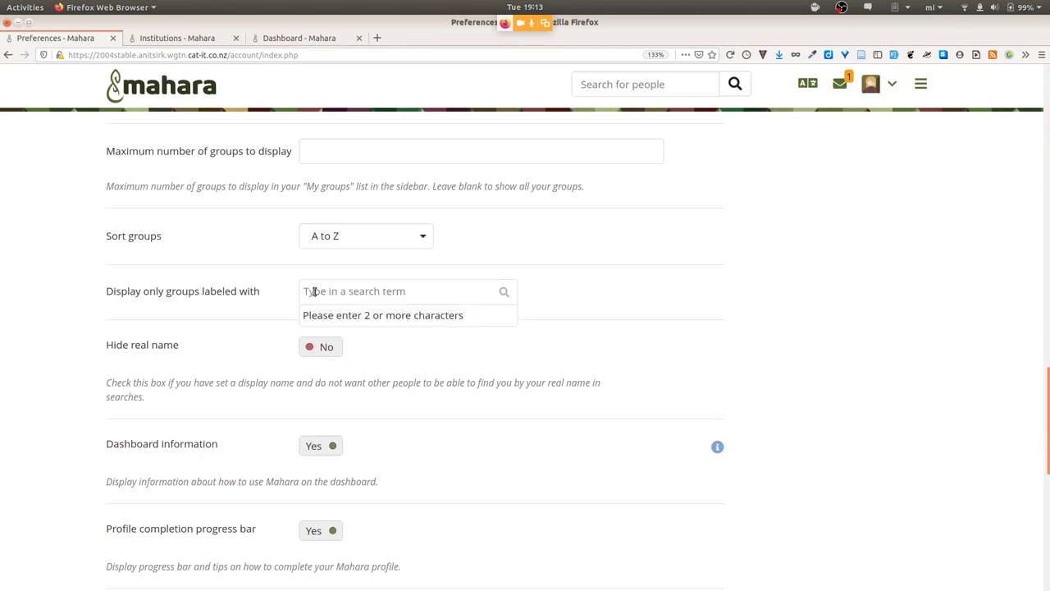
text(course)
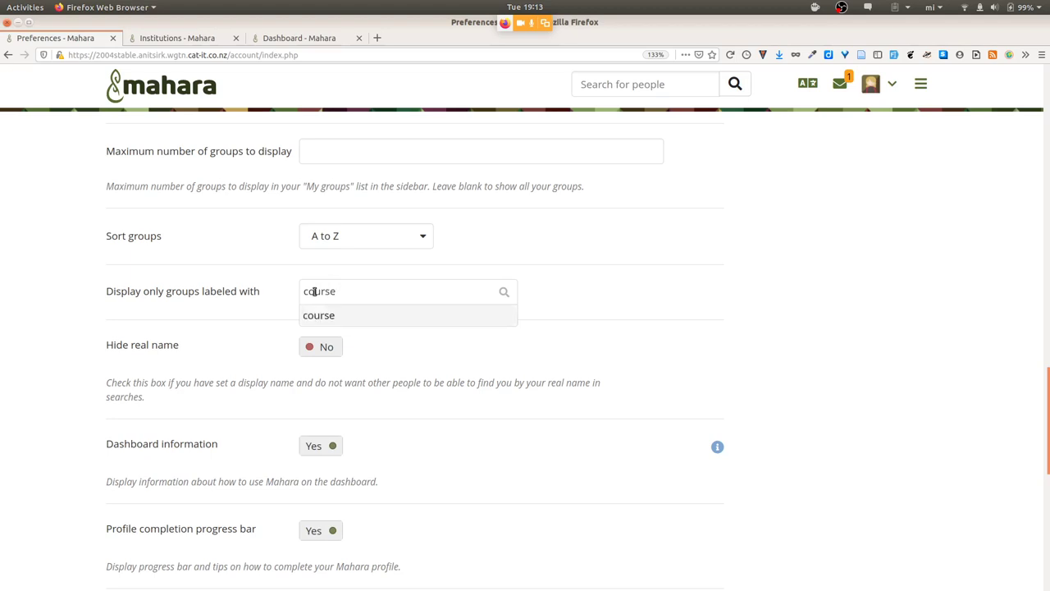
click(332, 317)
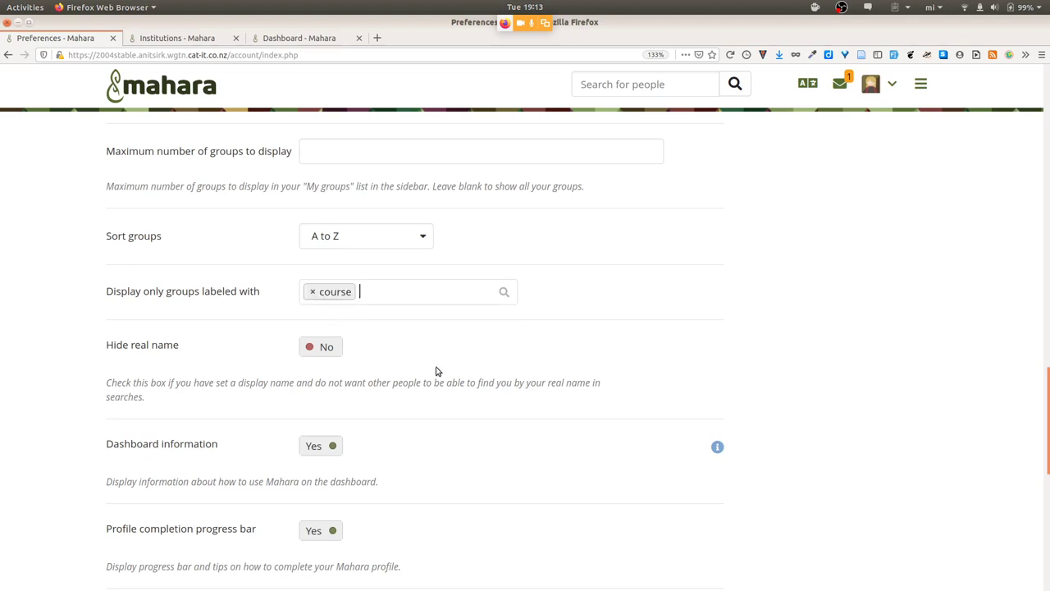
scroll(511, 443, down, 15)
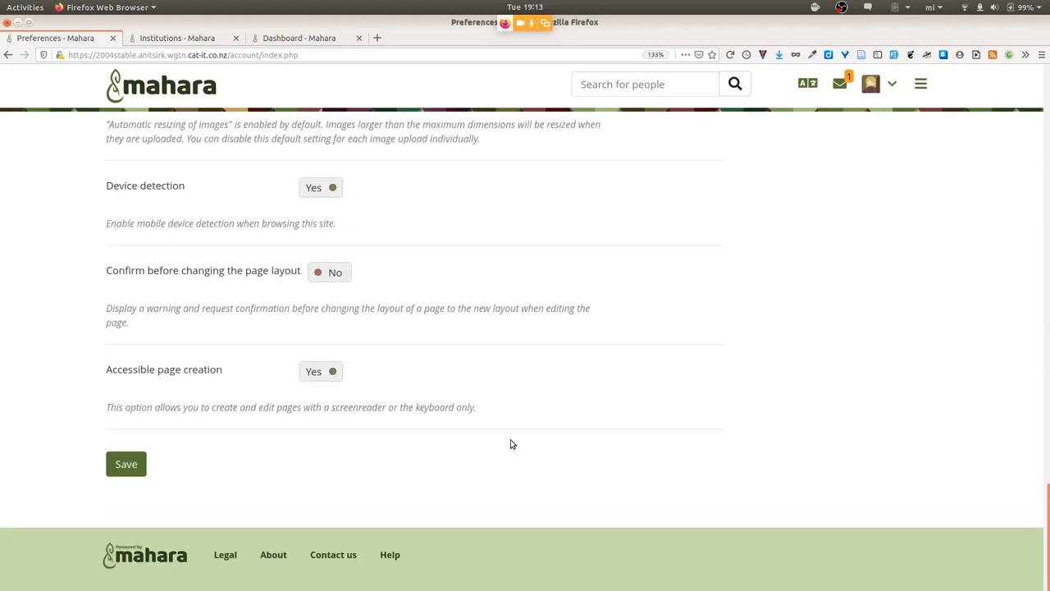
click(110, 463)
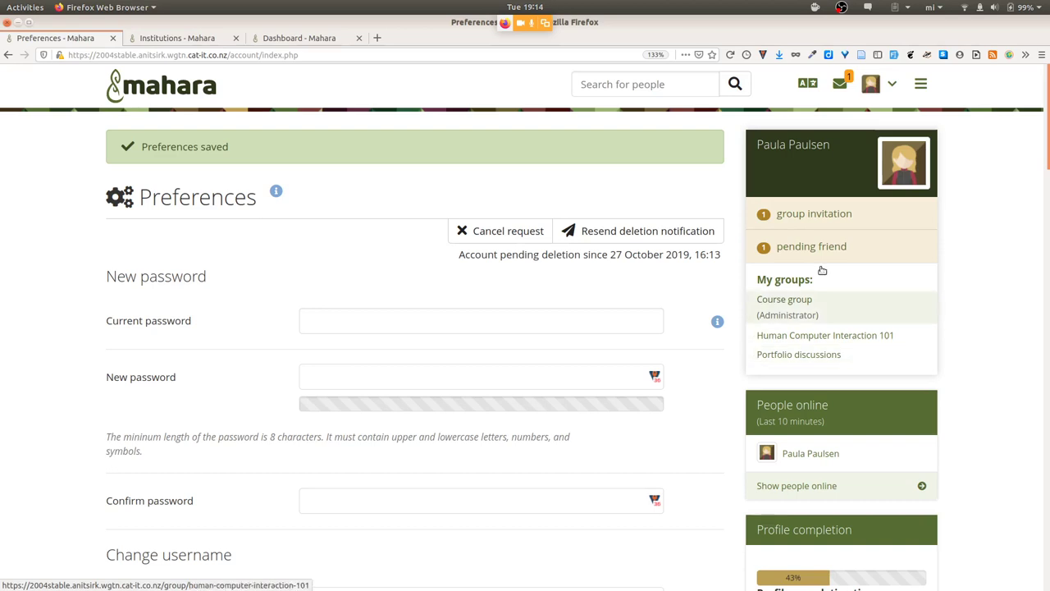
Step: Open your profile page for editing from the account menu
click(894, 86)
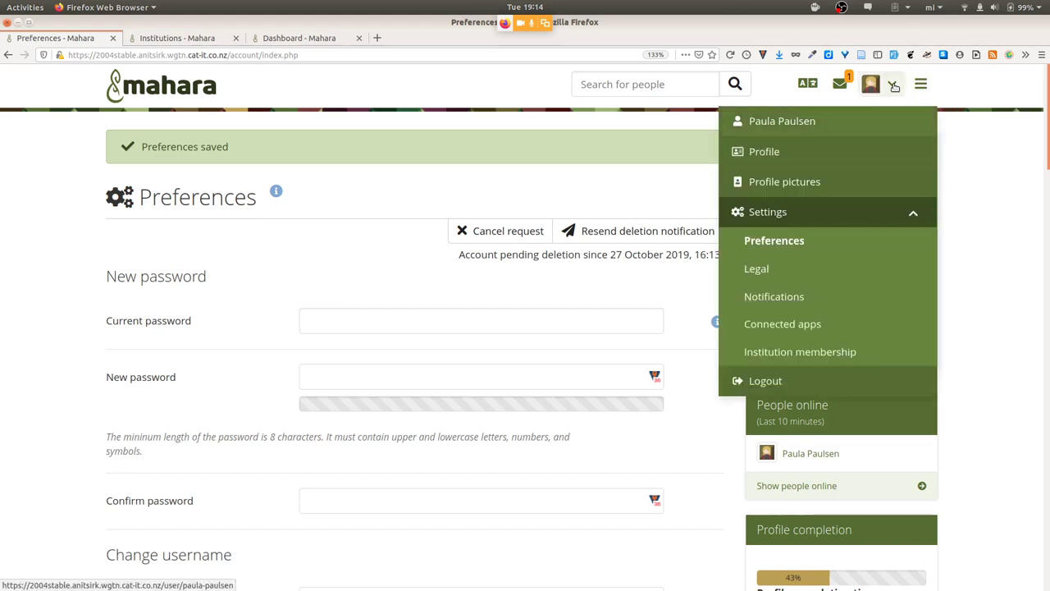
click(781, 122)
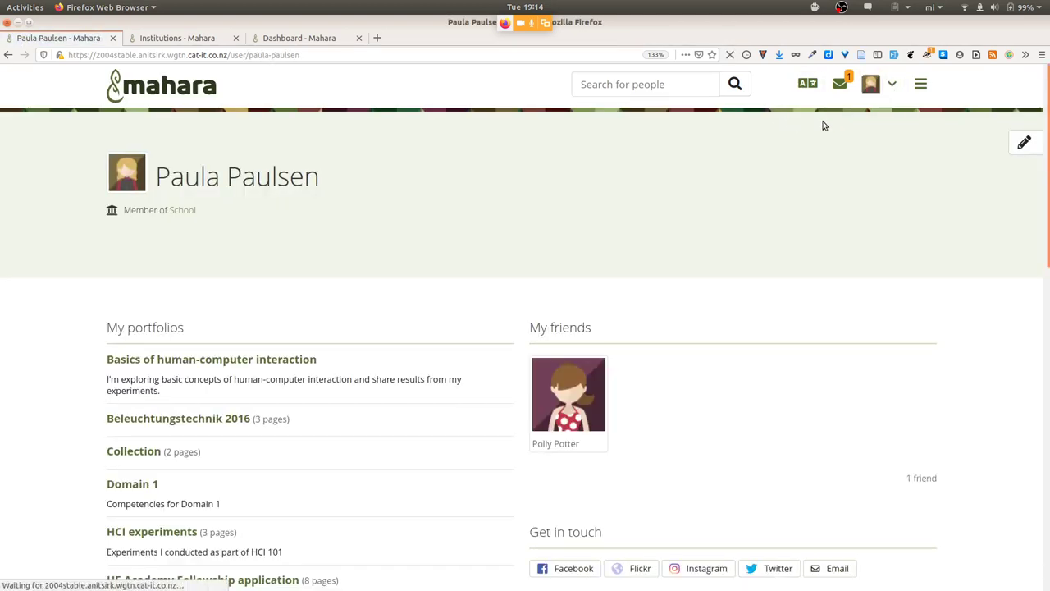
click(1025, 142)
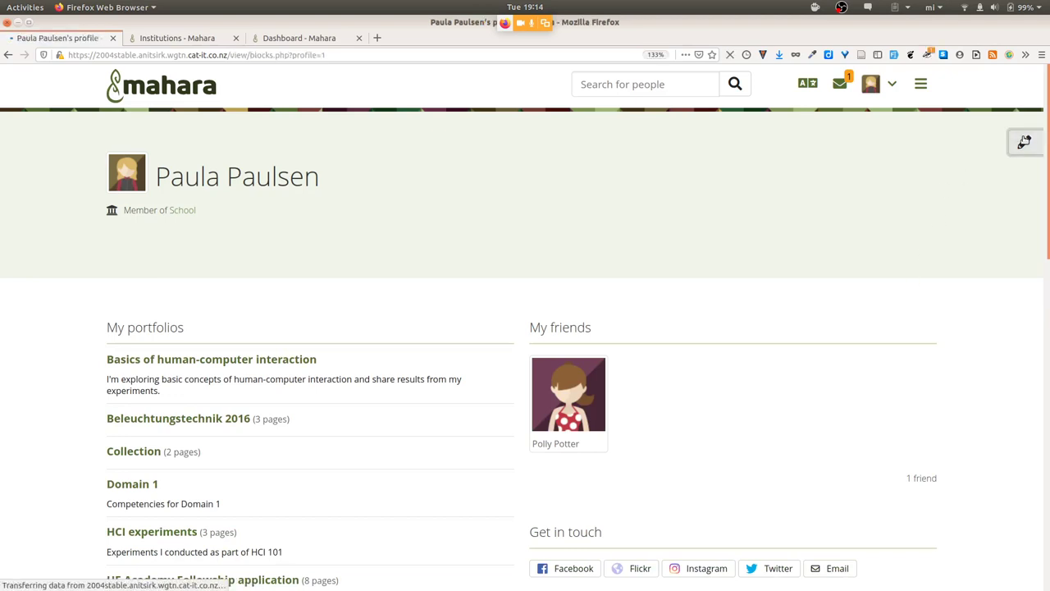
scroll(916, 362, down, 8)
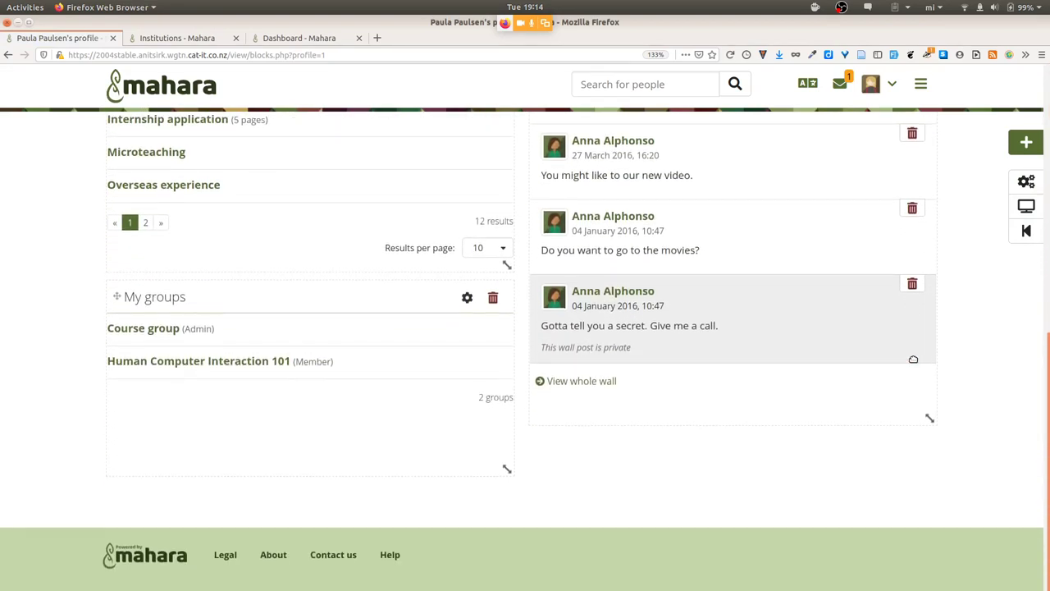
Step: In the My groups block, swap the archive label filter for course and save
click(466, 300)
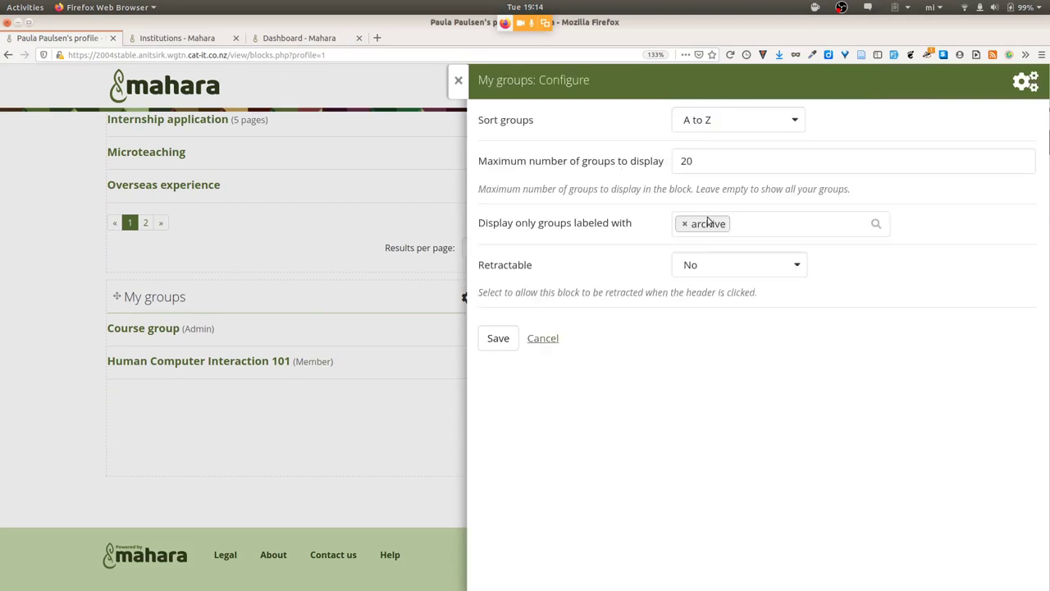
click(684, 225)
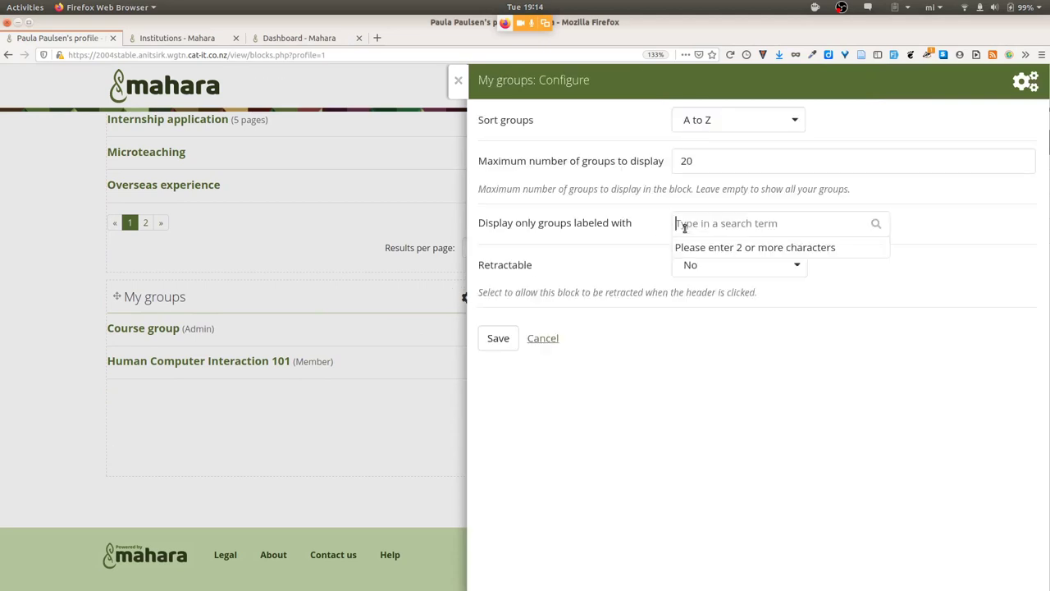
text(course)
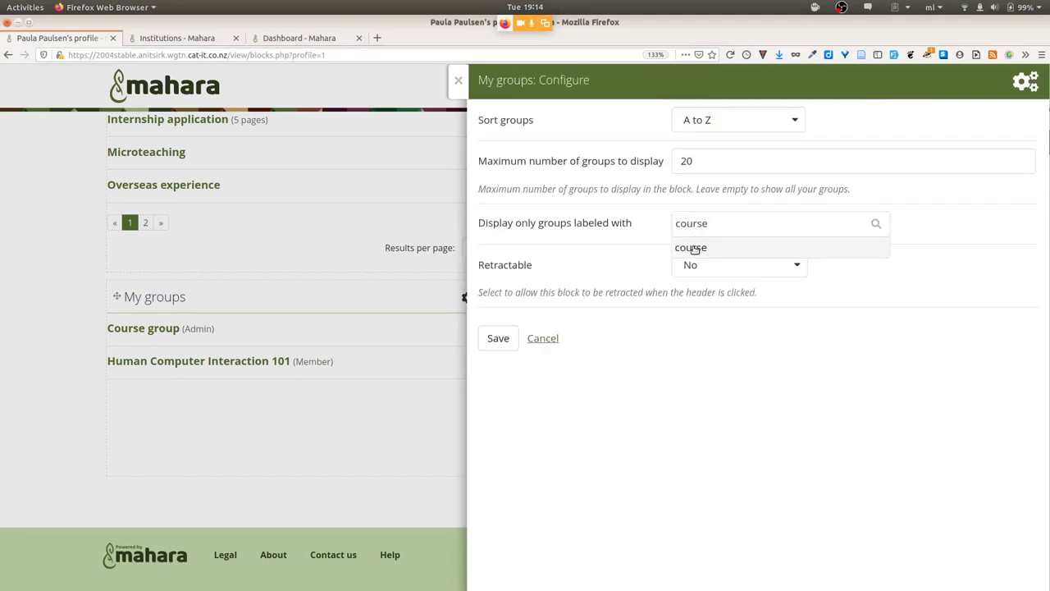
click(694, 249)
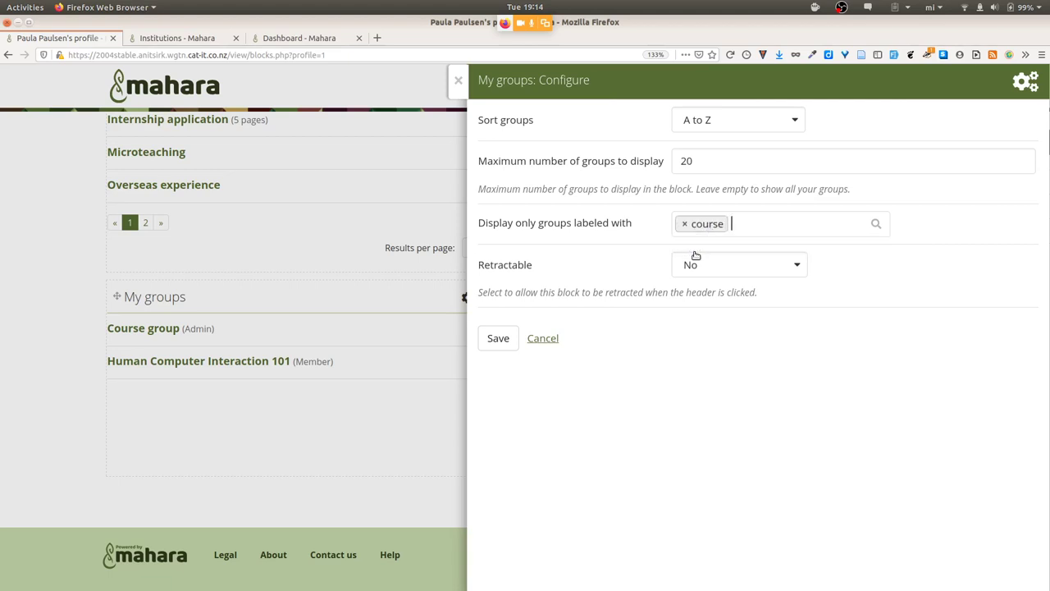
click(495, 337)
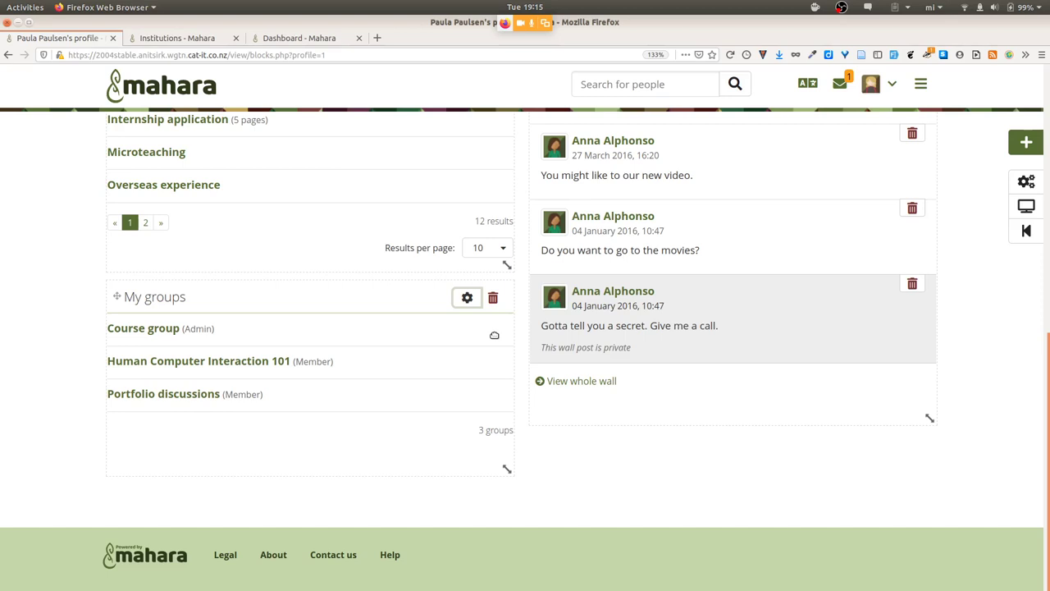
Step: Switch to the private browser window, show the other user's Dashboard and open the main menu
key(alt+Tab)
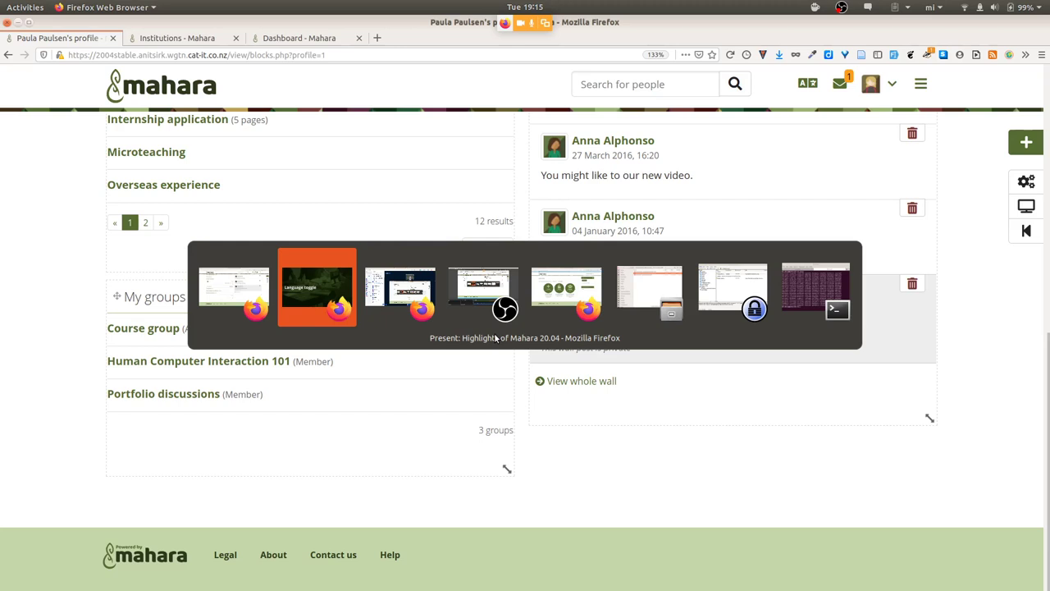
key(alt+Tab)
key(alt+Tab)
key(alt+Tab)
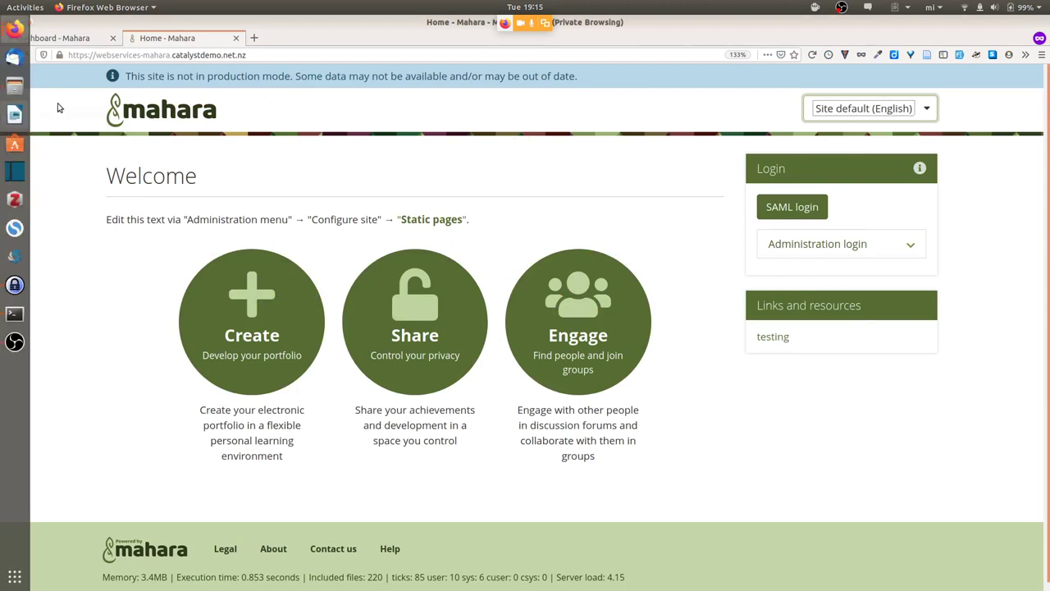
click(76, 46)
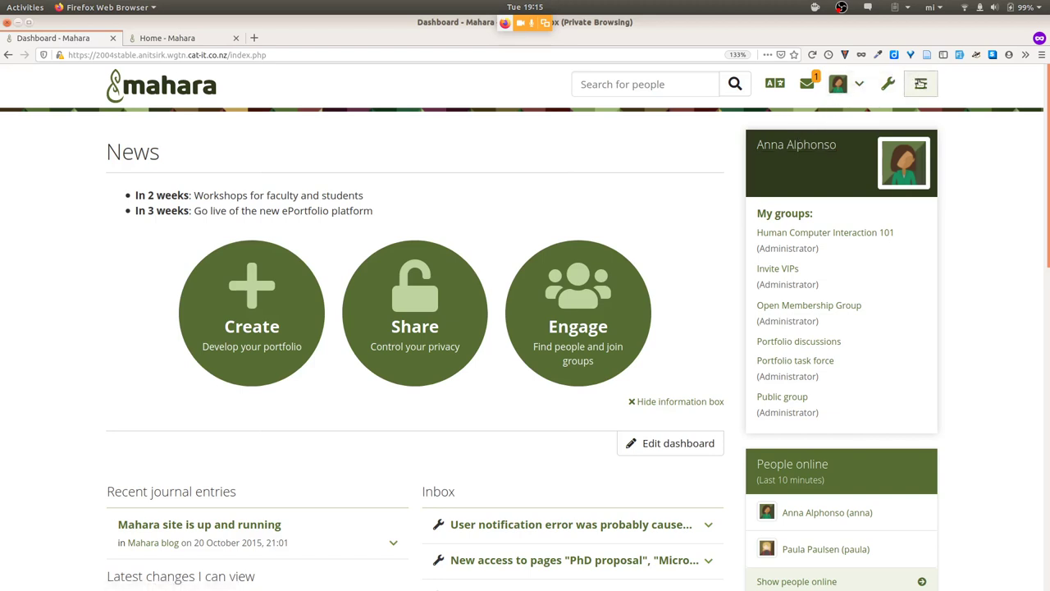
click(920, 83)
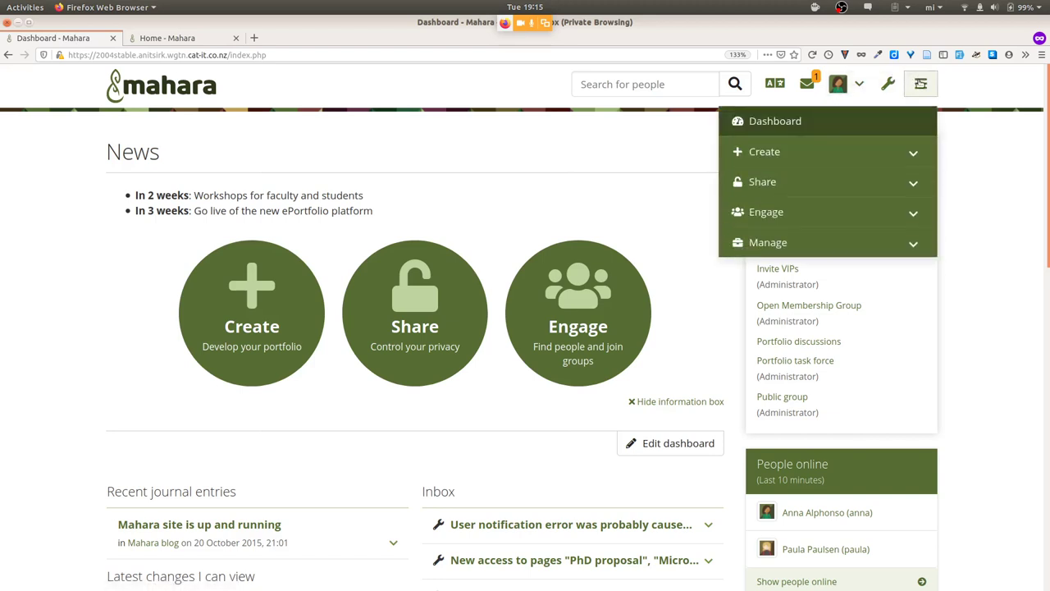
Step: Expand Manage in the main menu and go to the Export your portfolio page
click(864, 244)
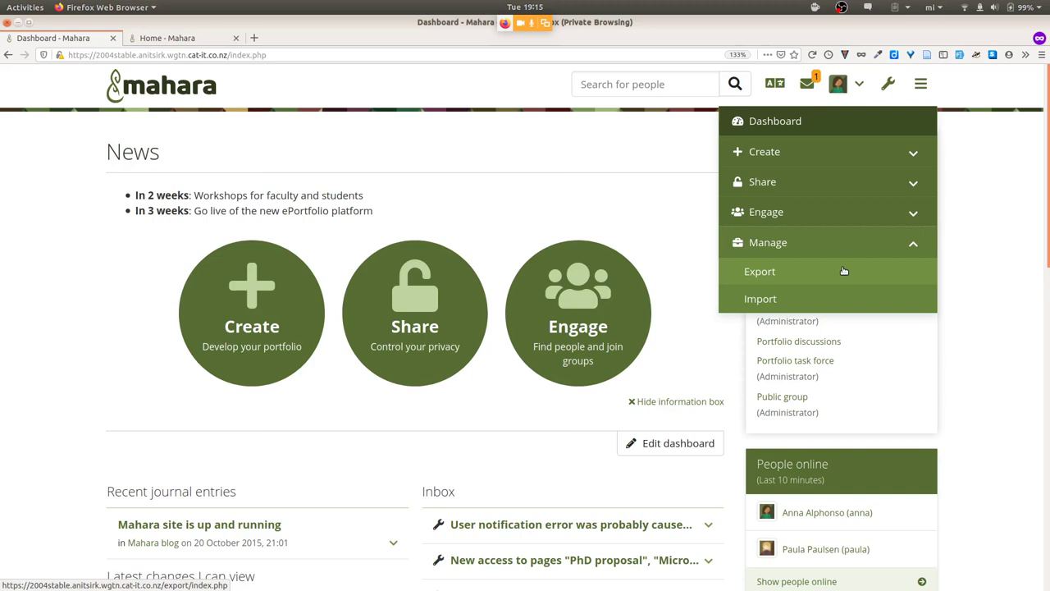
click(844, 271)
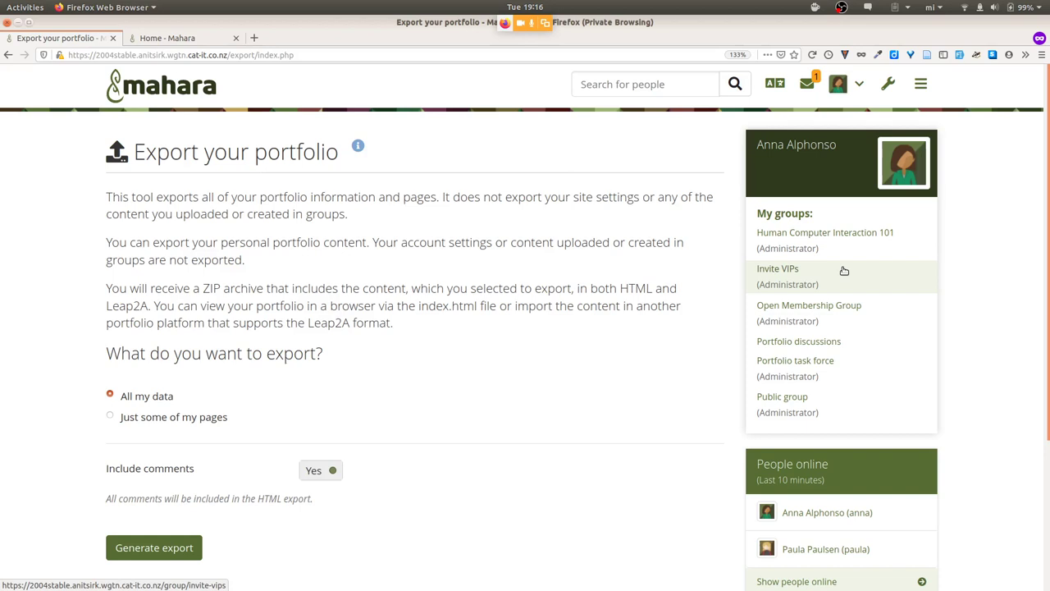
Step: Generate an export of all portfolio data with Include comments set to No
click(312, 469)
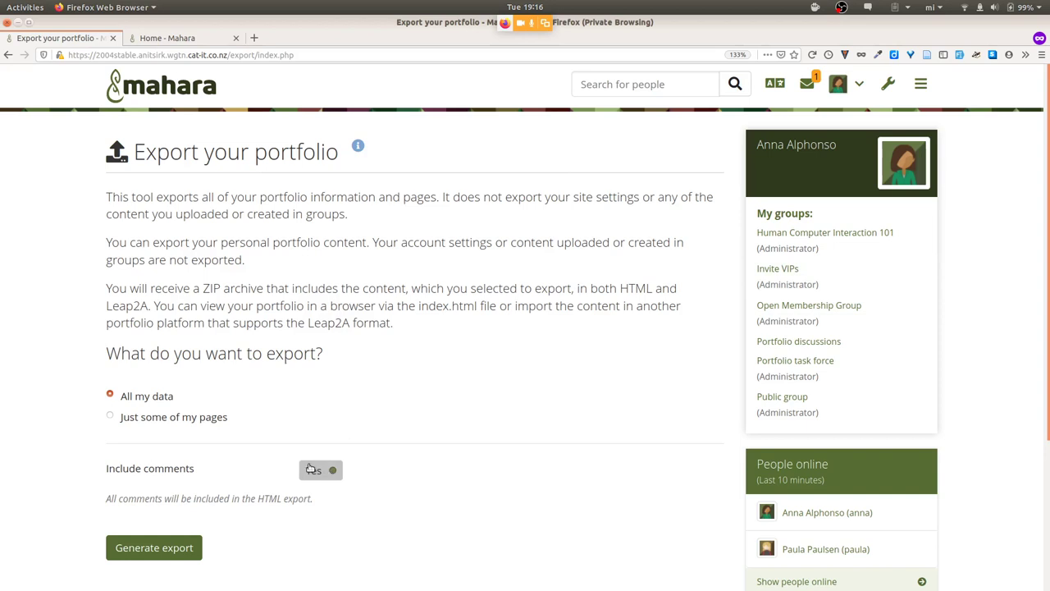
click(159, 553)
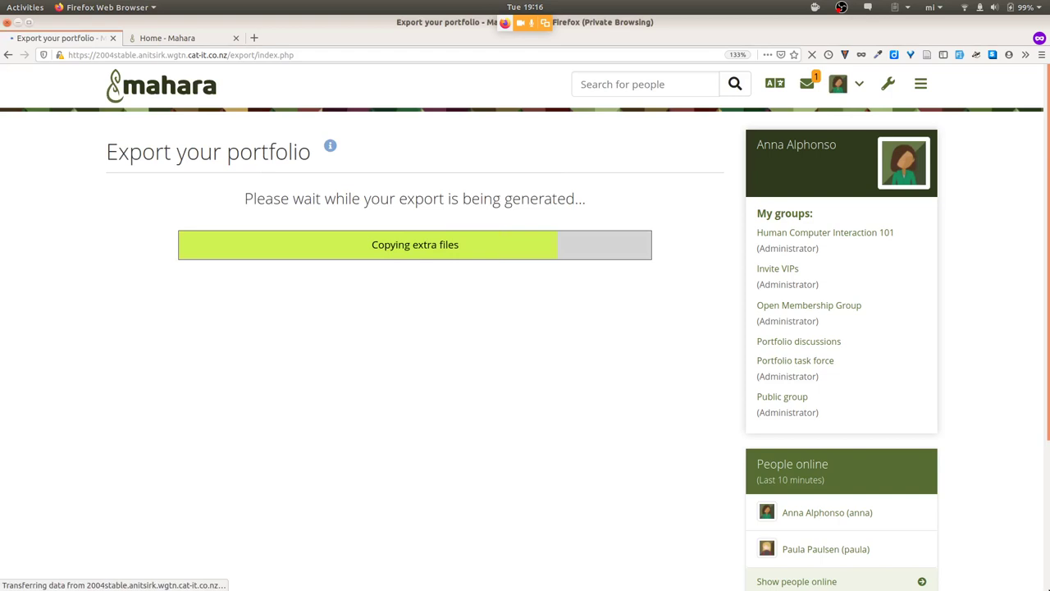
key(alt+Tab)
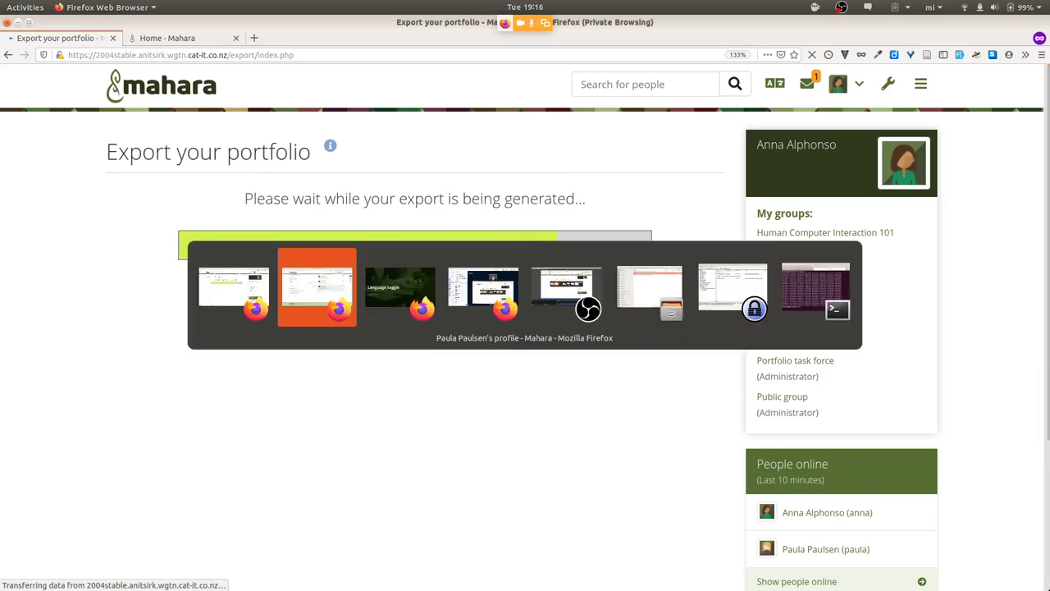
key(alt+Tab)
key(alt+Tab)
key(alt+Tab)
key(alt+Tab)
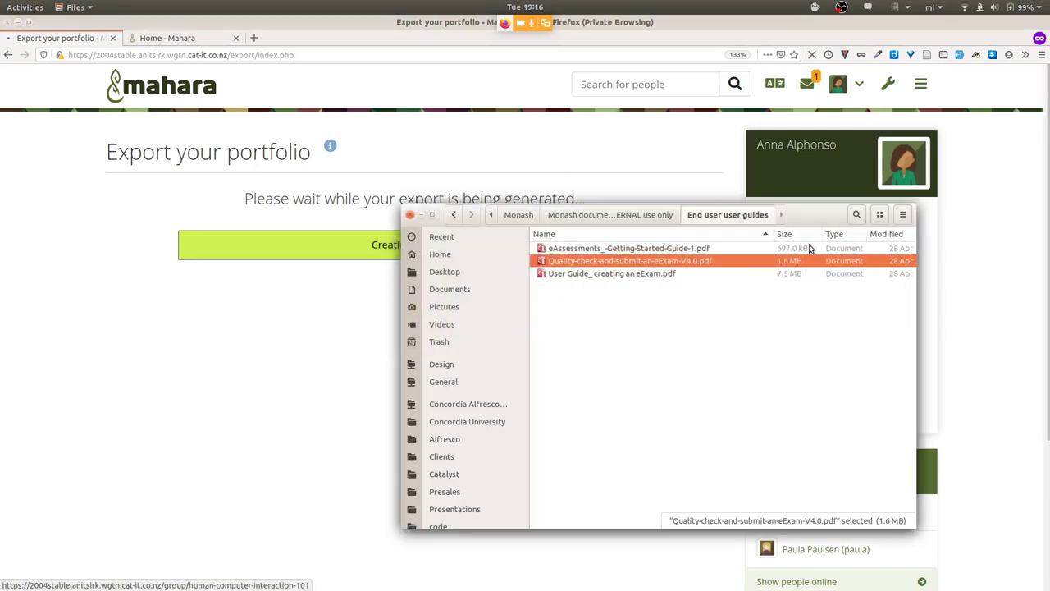
drag(818, 221, 265, 244)
click(34, 244)
Step: Save the generated export zip file to Desktop/tmp
click(53, 190)
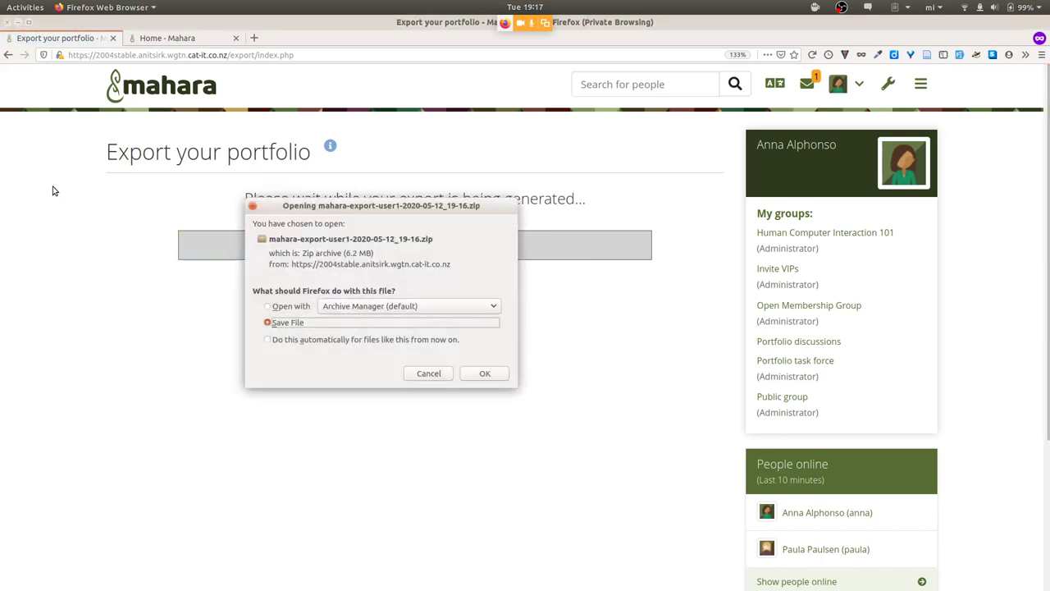
click(486, 374)
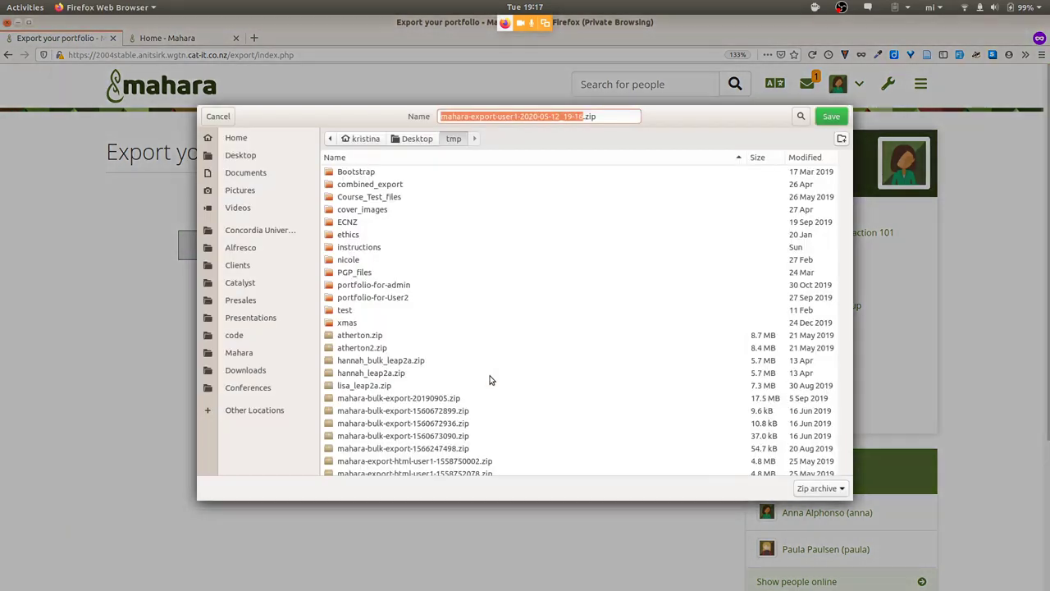
click(831, 116)
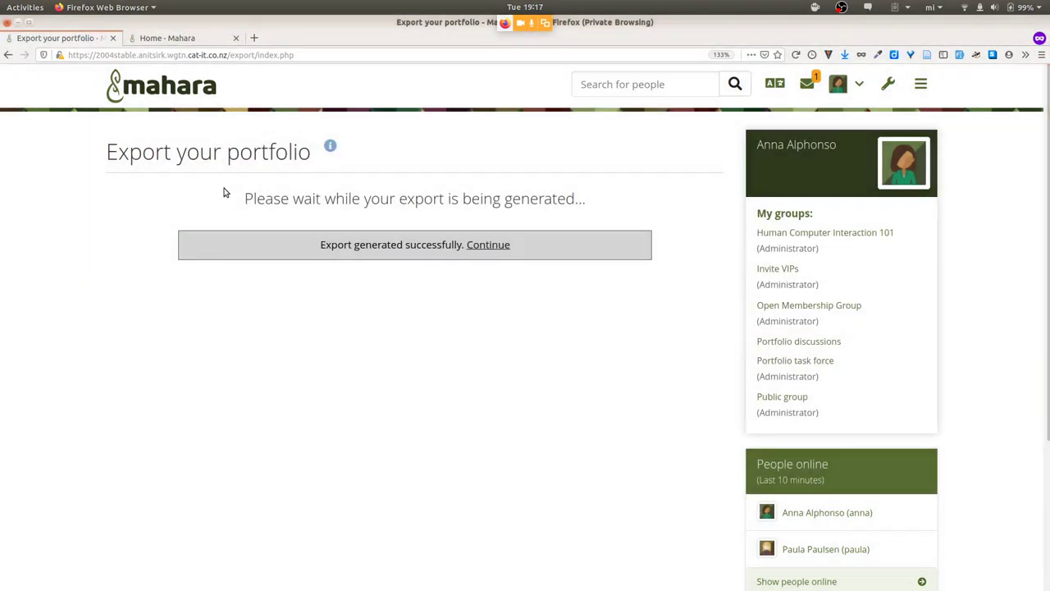
key(alt+Tab)
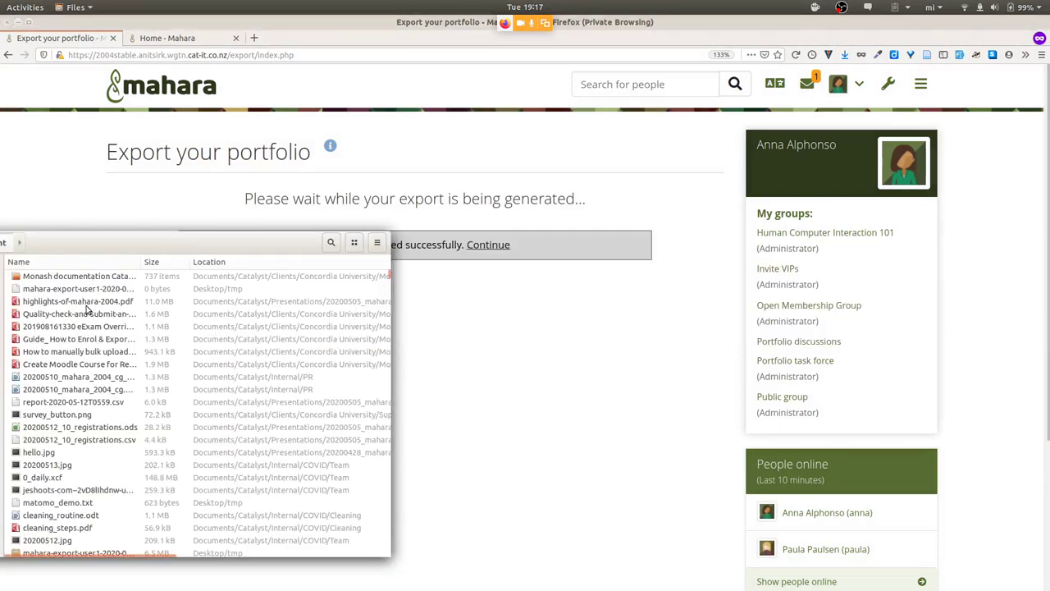
Step: Sort Desktop/tmp by Modified and open mahara-export-user1-2020-05-12_19-16.zip in Archive Manager
drag(82, 243, 180, 256)
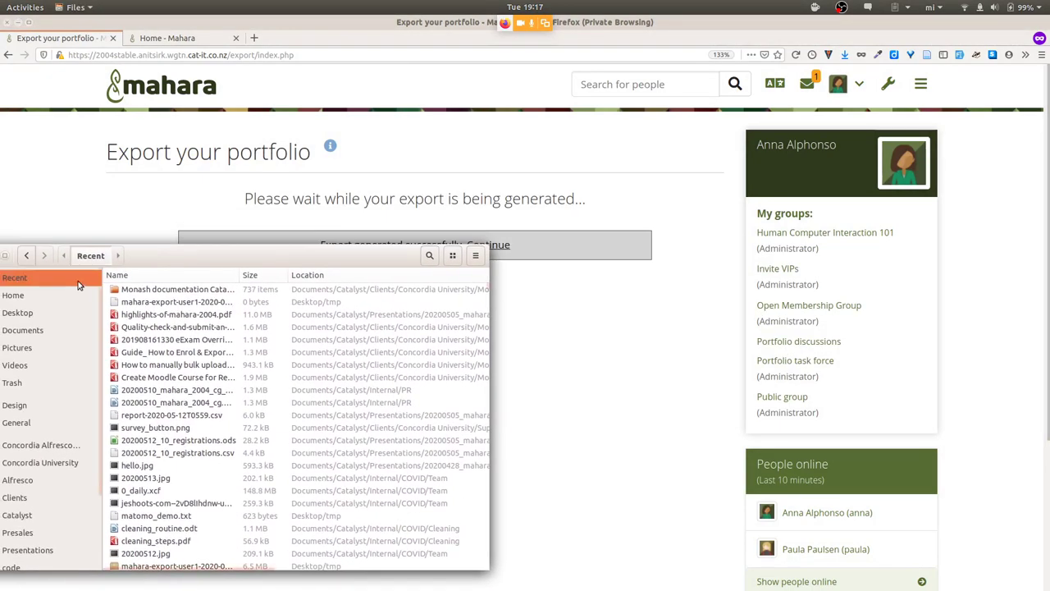
click(27, 316)
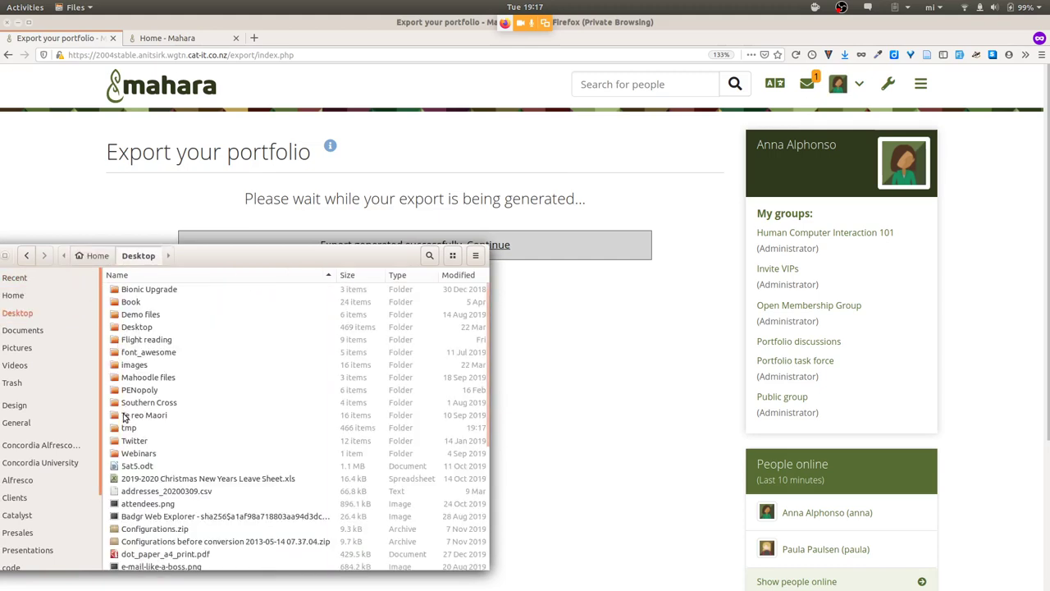
double_click(130, 428)
drag(303, 254, 212, 251)
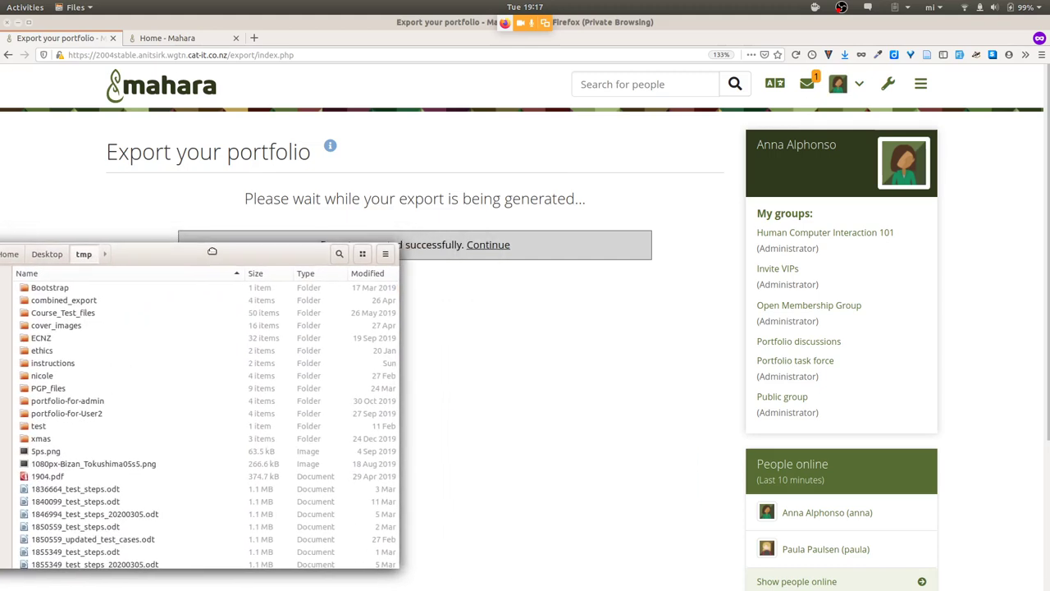
click(367, 274)
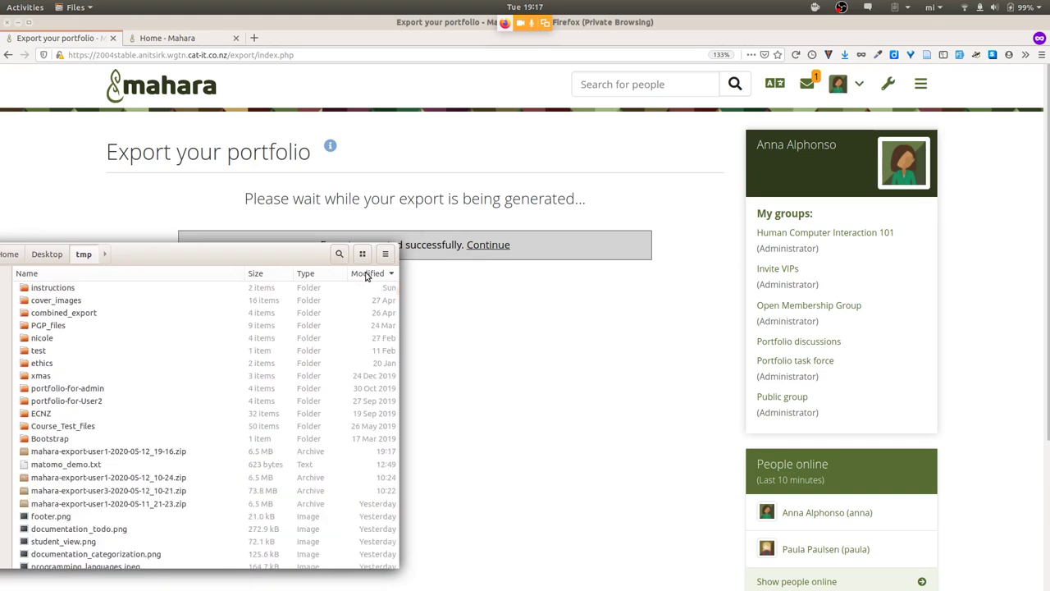
double_click(120, 453)
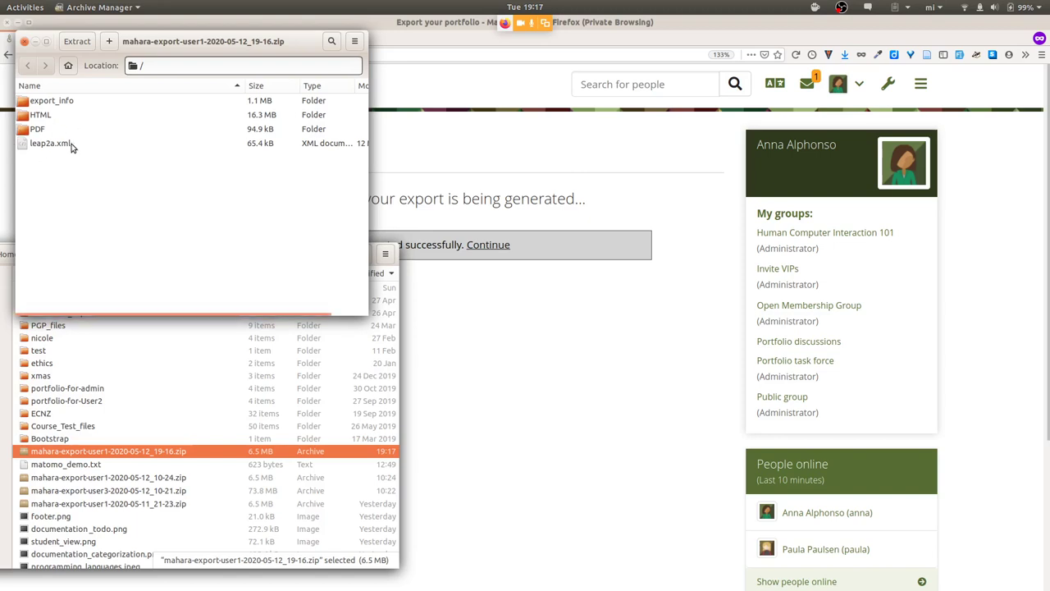
Step: Browse export_info and its files folder, then return to the root and open the PDF folder
double_click(71, 102)
double_click(33, 101)
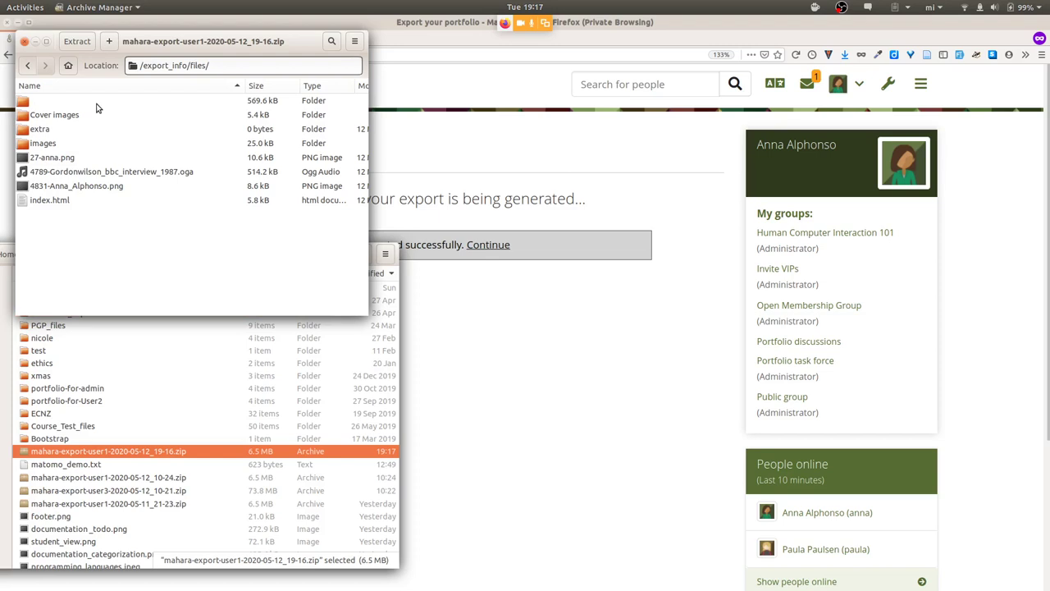
click(27, 65)
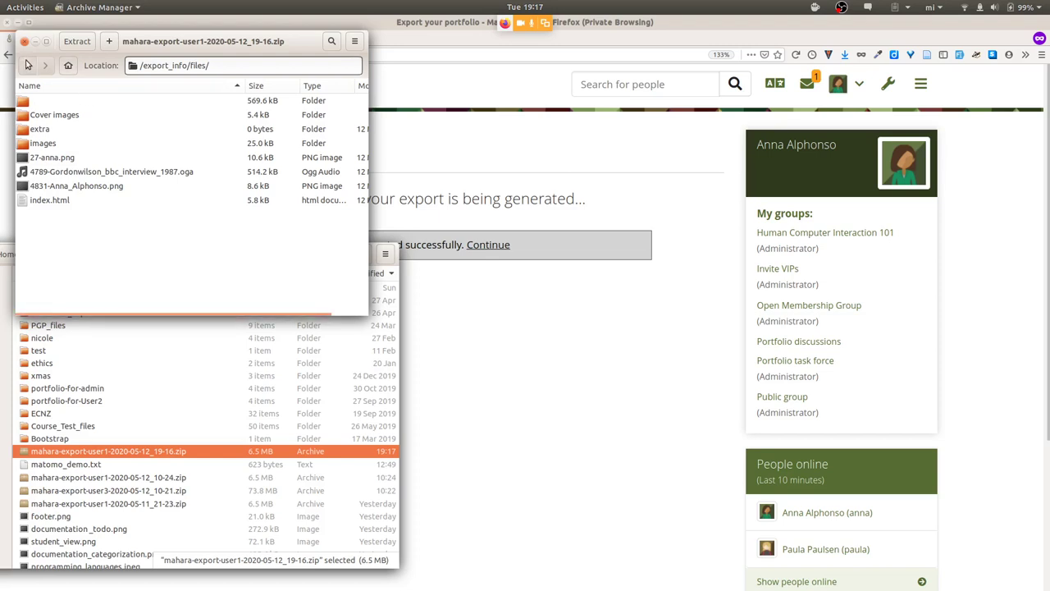
click(27, 65)
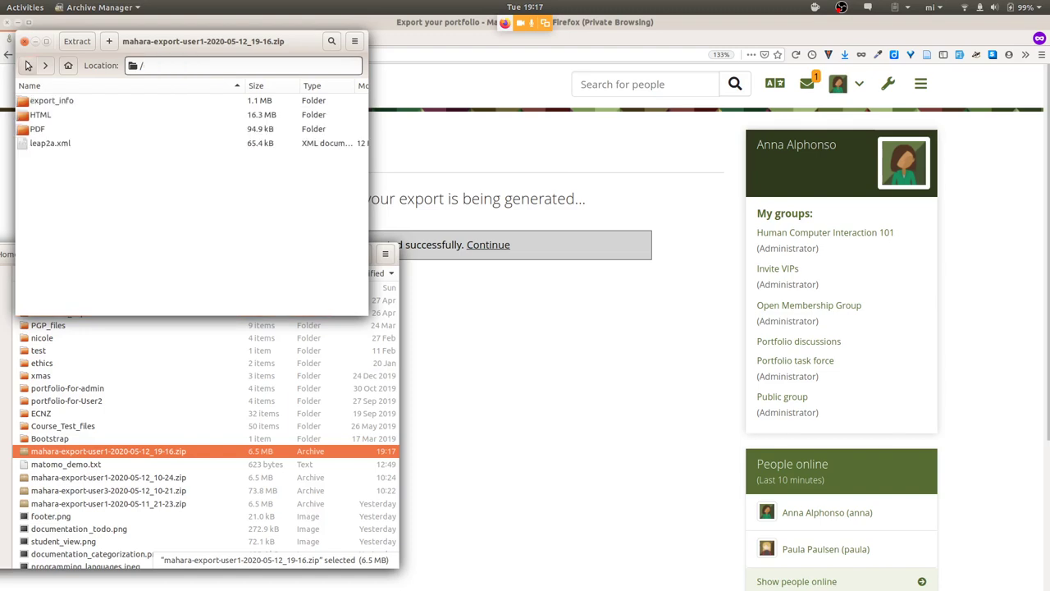
click(47, 133)
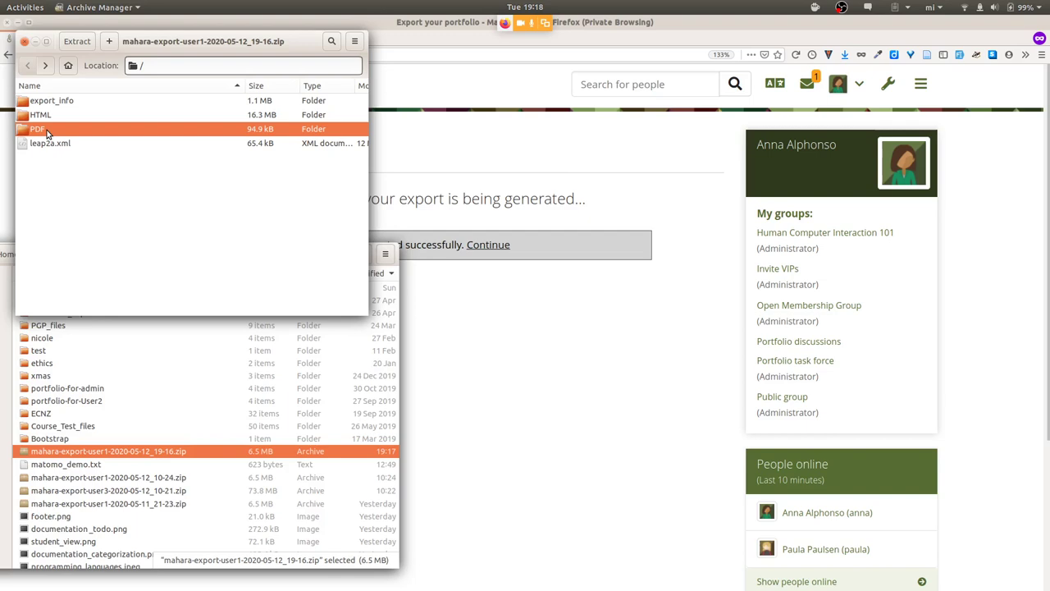
double_click(47, 133)
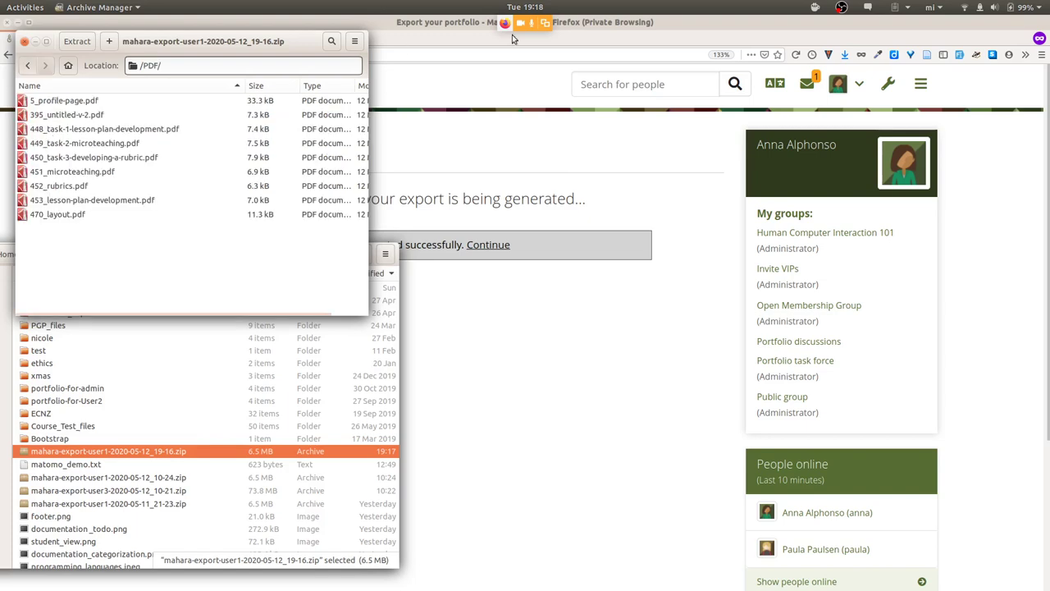
click(923, 89)
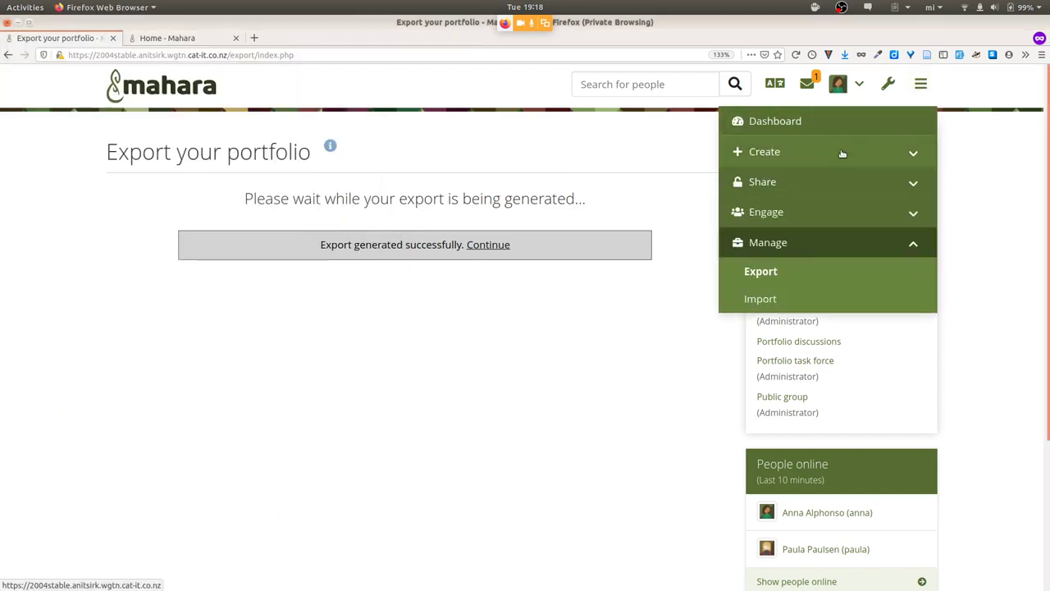
Step: Go to Create > Pages and collections, then bring the Archive Manager window back
click(833, 152)
click(813, 181)
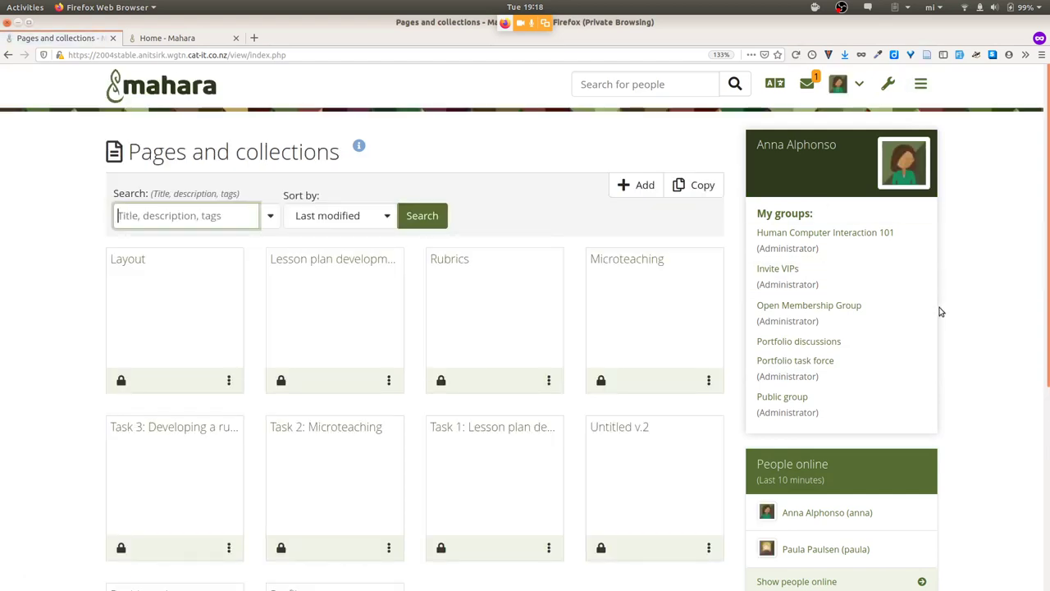
key(alt+Tab)
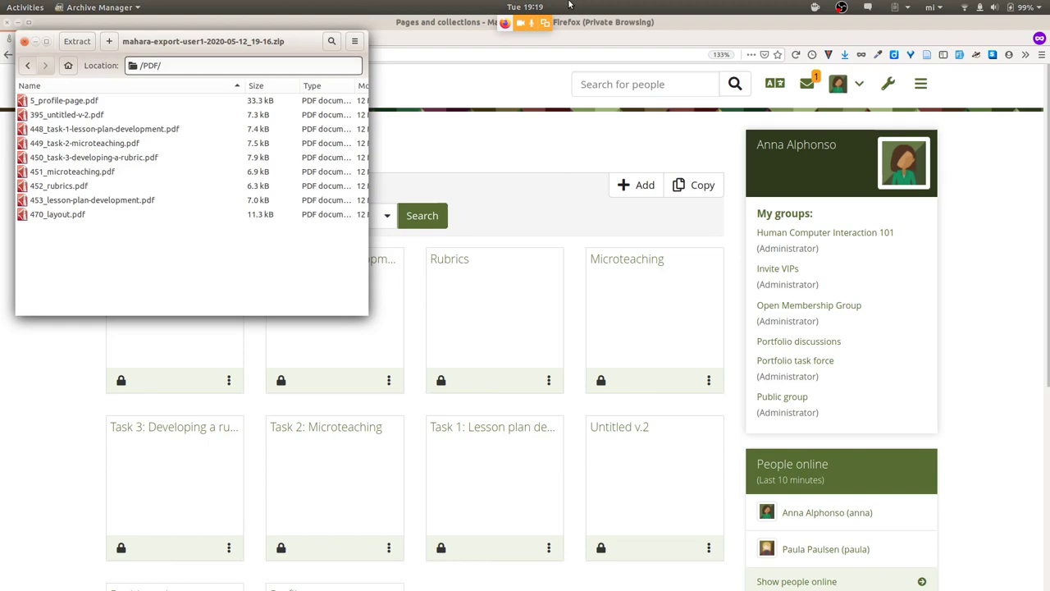
Step: Bring the Firefox window with Pages and collections in front of Archive Manager
click(639, 148)
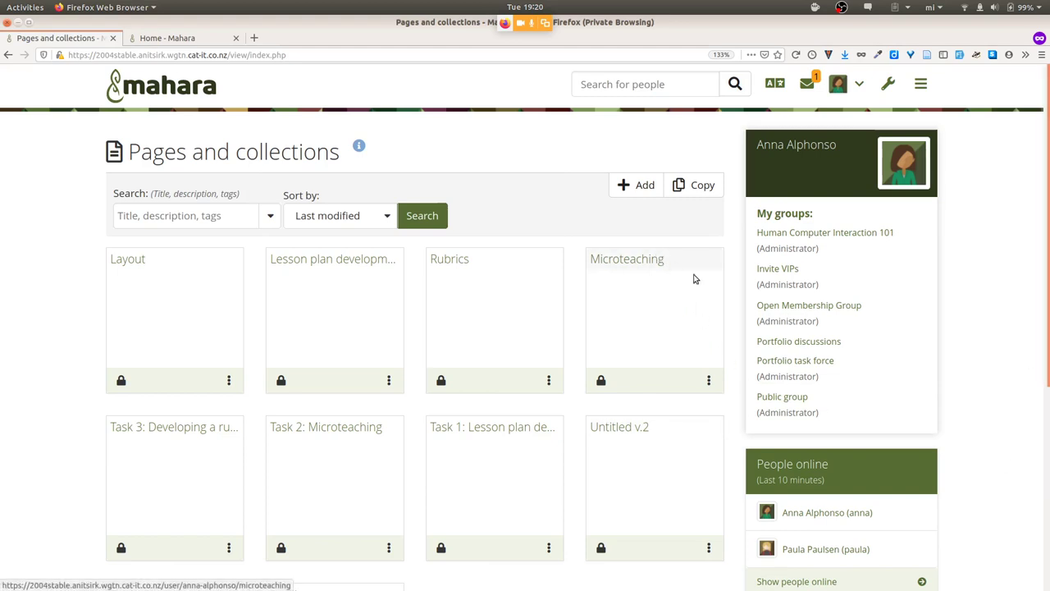
Step: Switch to the second user's browser window and go to Pages and collections
scroll(737, 310, down, 2)
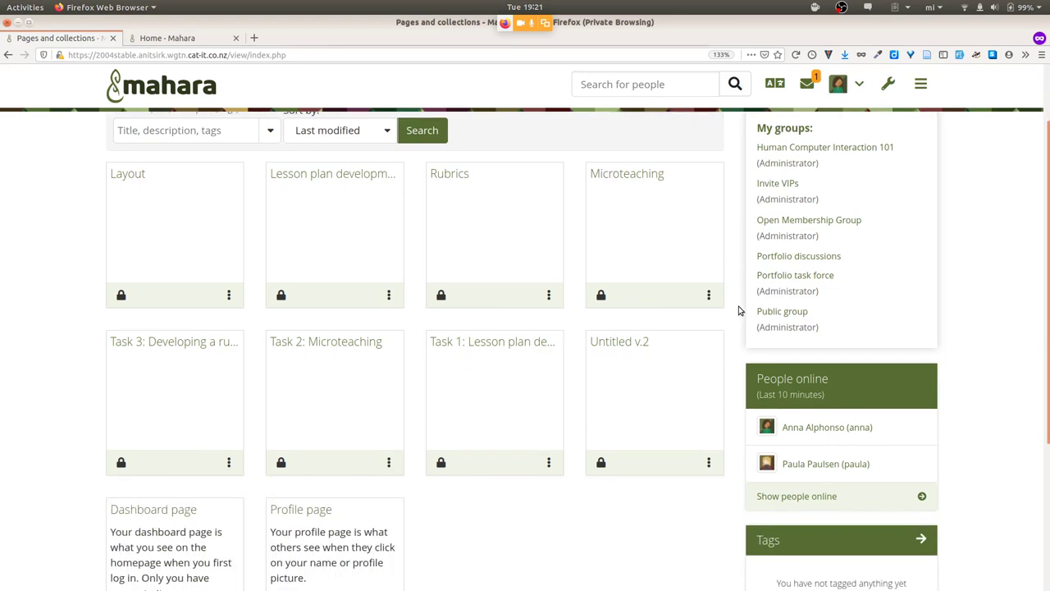
scroll(738, 310, up, 2)
key(alt+Tab)
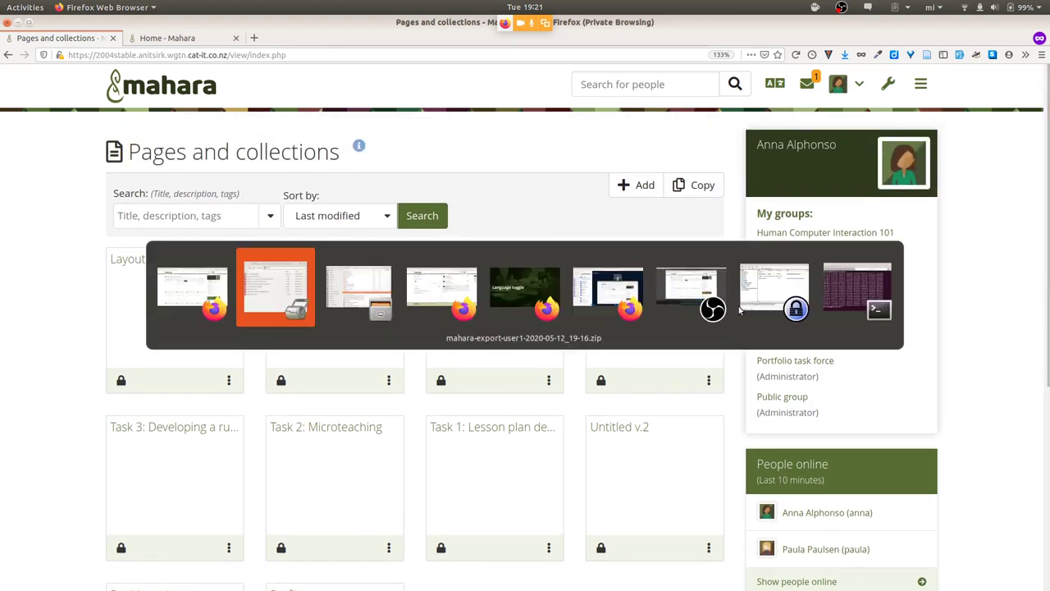
key(alt+Tab)
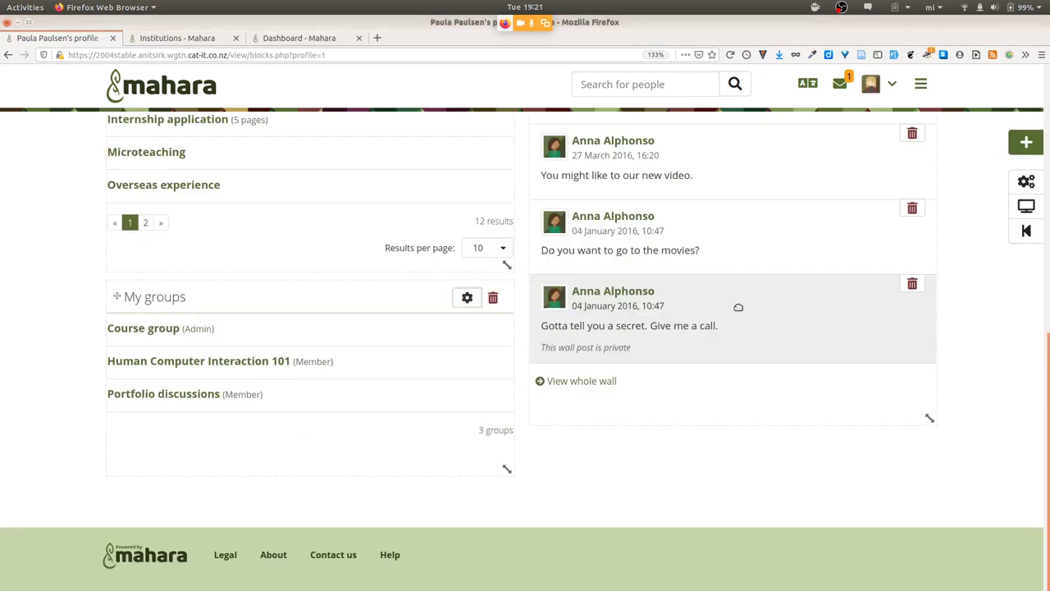
click(925, 88)
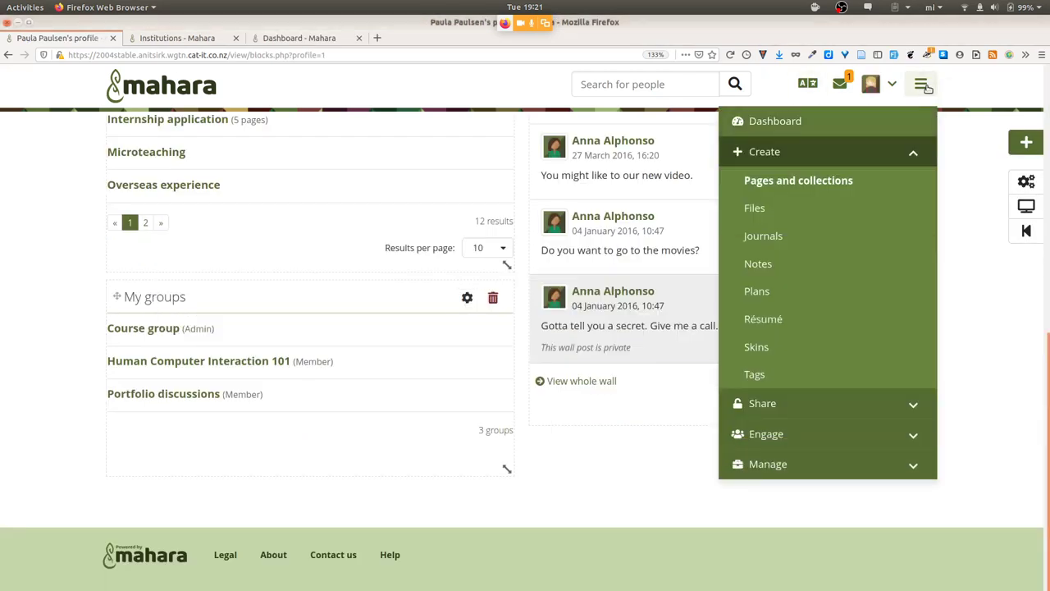
click(853, 178)
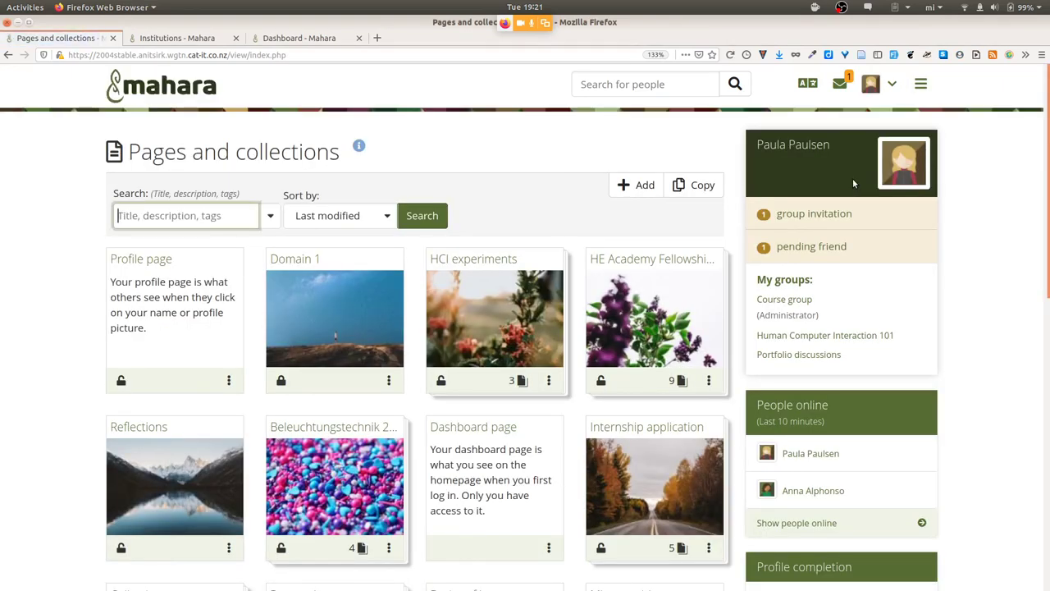
Step: Open the Domain 1 page for editing from its options menu
scroll(986, 319, down, 1)
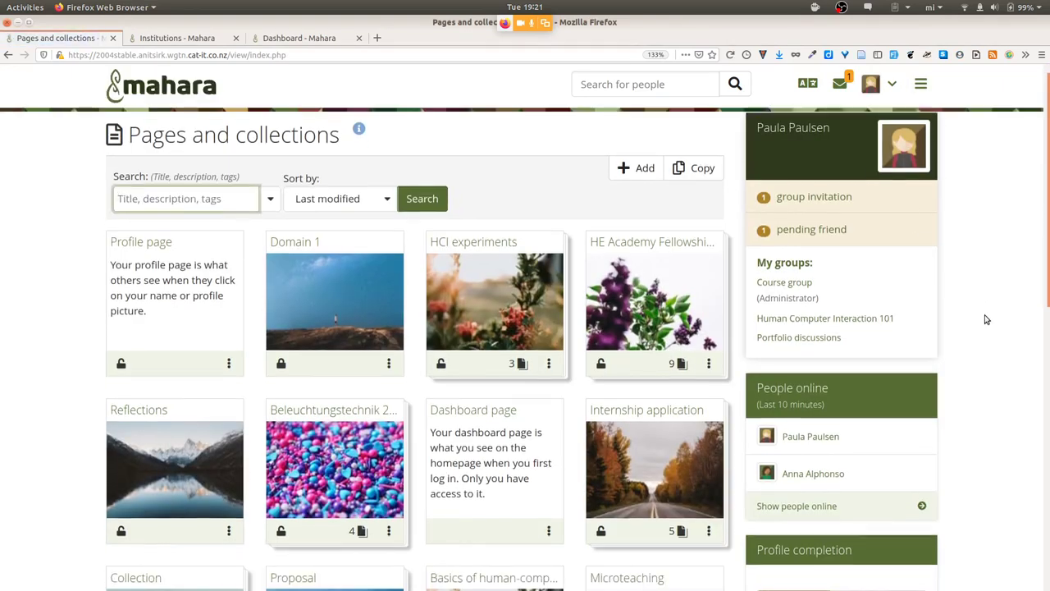
scroll(986, 319, down, 1)
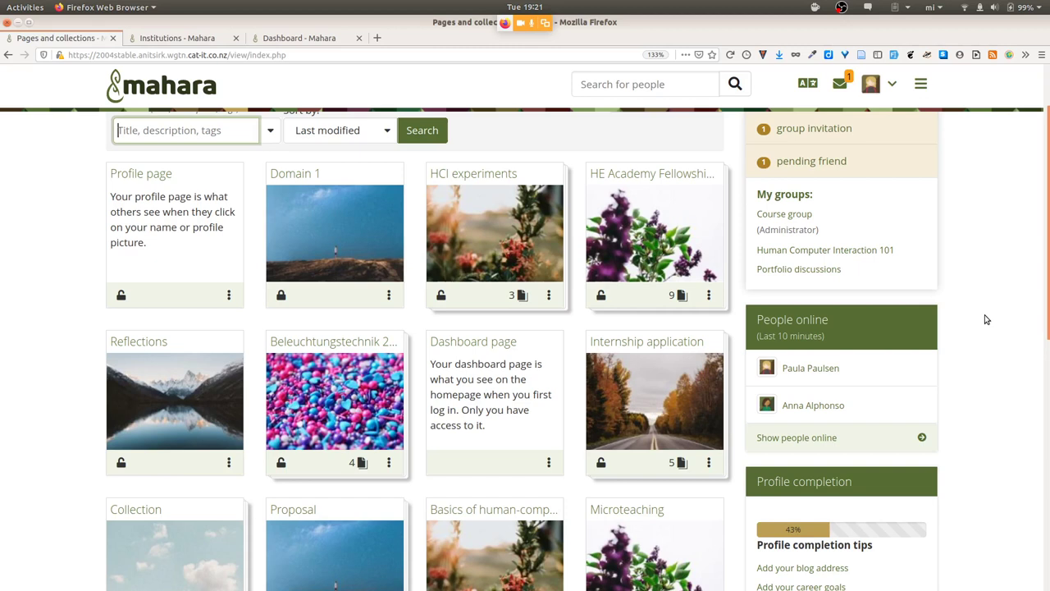
mouse_move(352, 211)
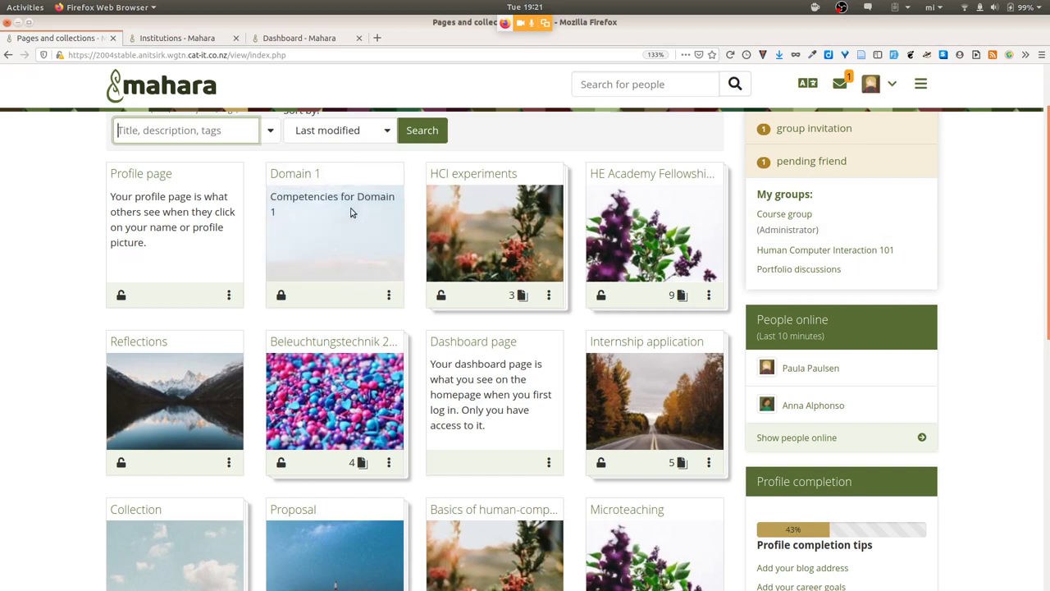
mouse_move(517, 215)
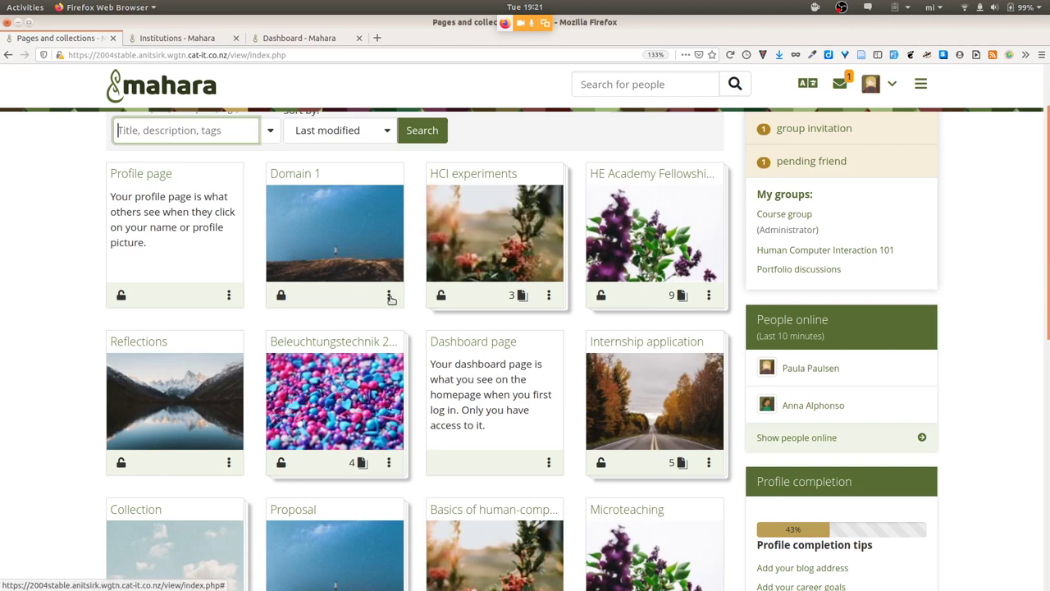
click(389, 296)
click(355, 322)
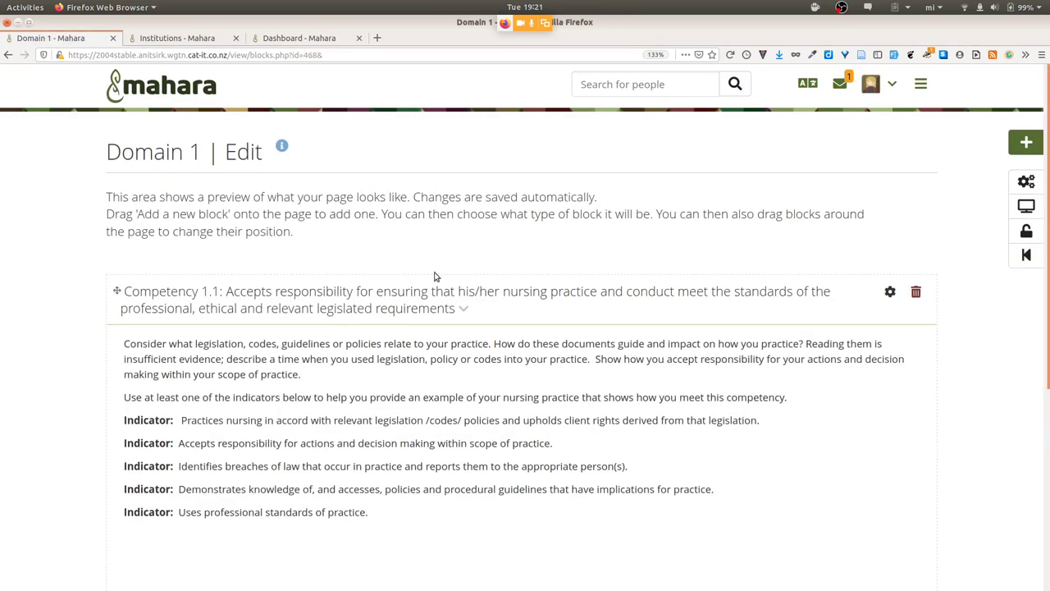
Step: Open the Domain 1 page settings and expand Advanced settings down to Cover image
click(1015, 184)
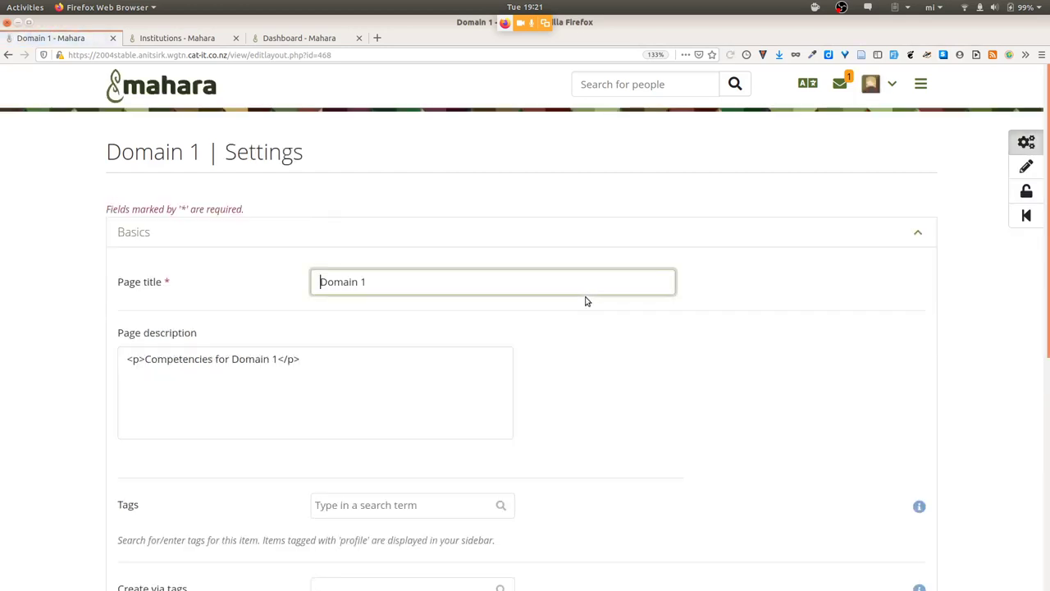
scroll(586, 301, down, 5)
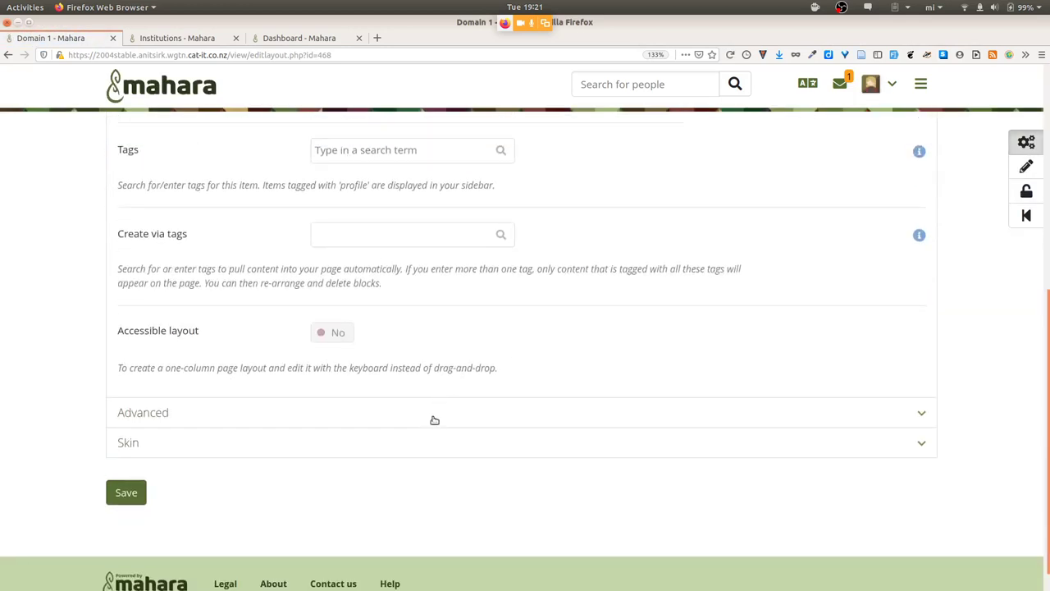
click(433, 417)
scroll(622, 413, down, 5)
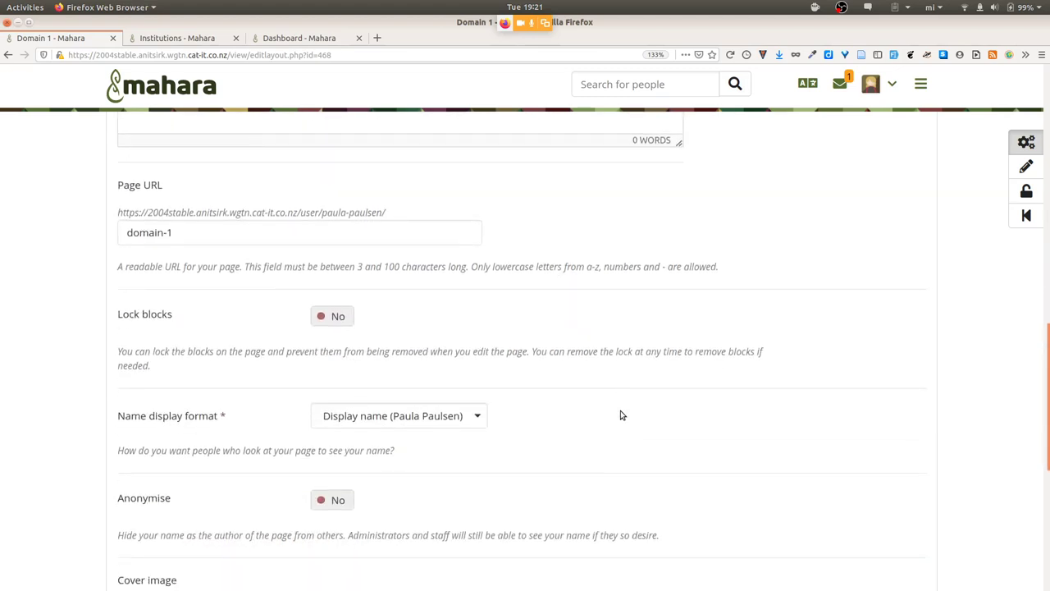
scroll(621, 415, down, 3)
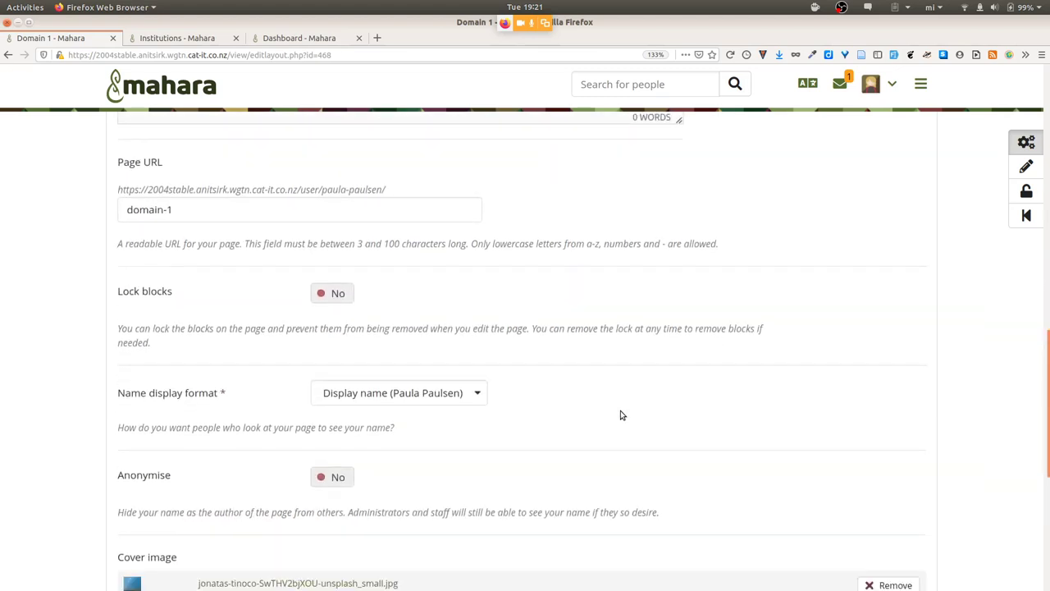
scroll(621, 415, down, 3)
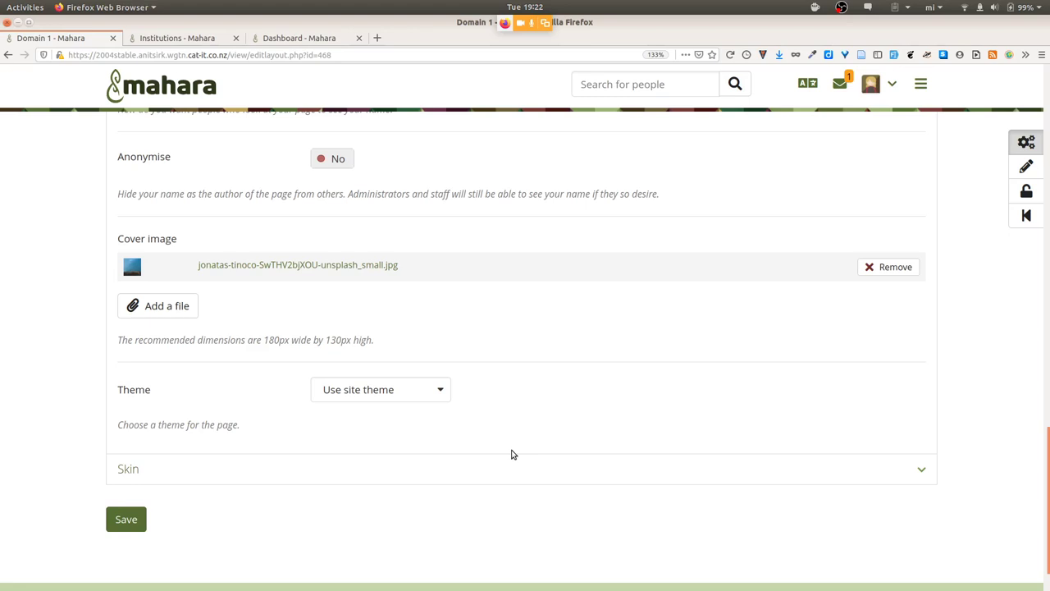
Step: Remove the cover image and try jonatas-tinoco-SwTHV2bjXOU-unsplash_small.jpg, then close the upload dialog
click(902, 269)
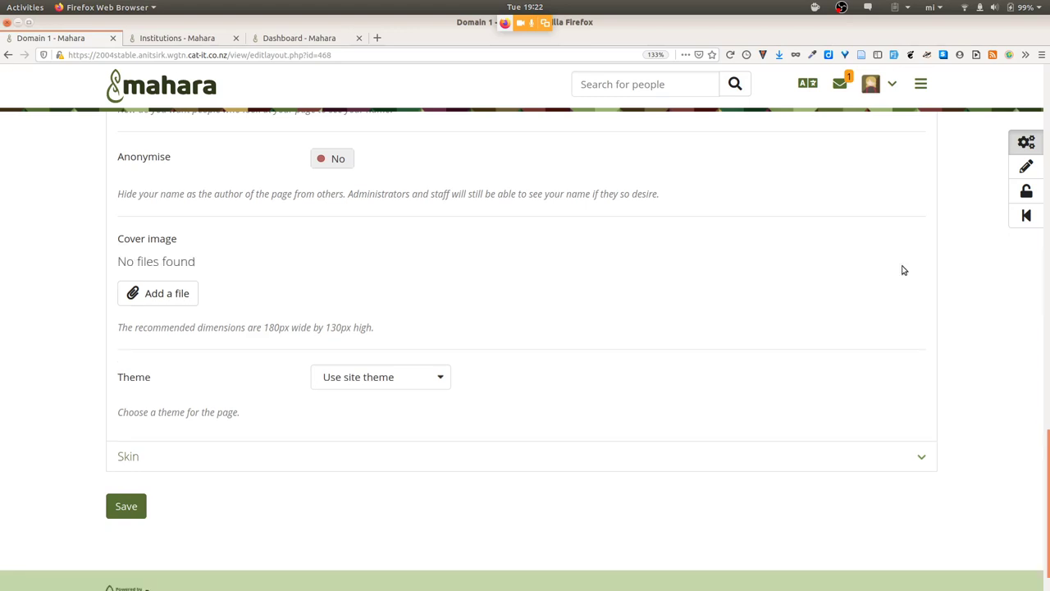
click(172, 292)
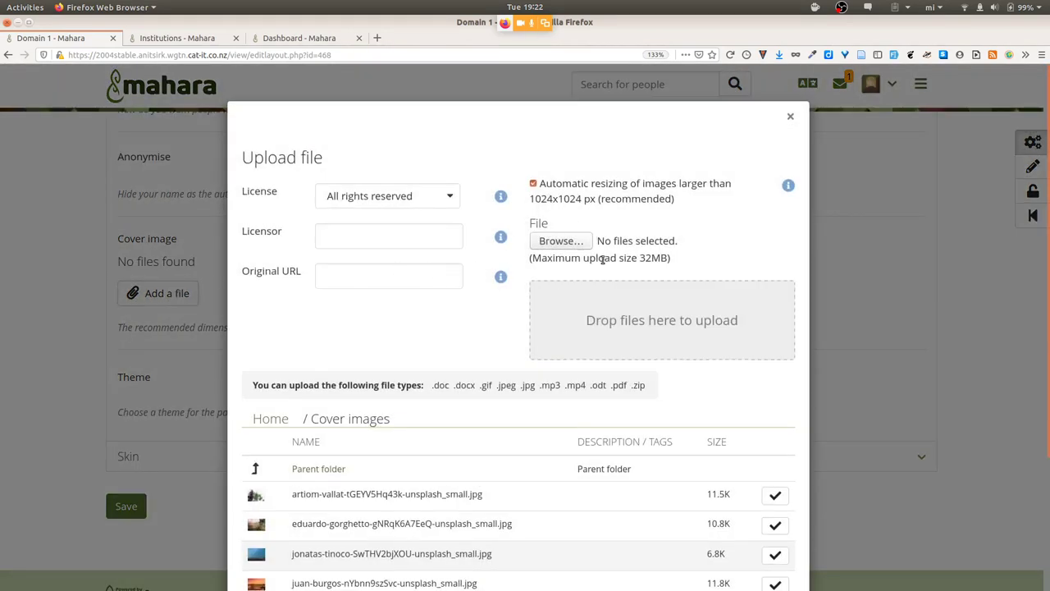
scroll(721, 311, down, 4)
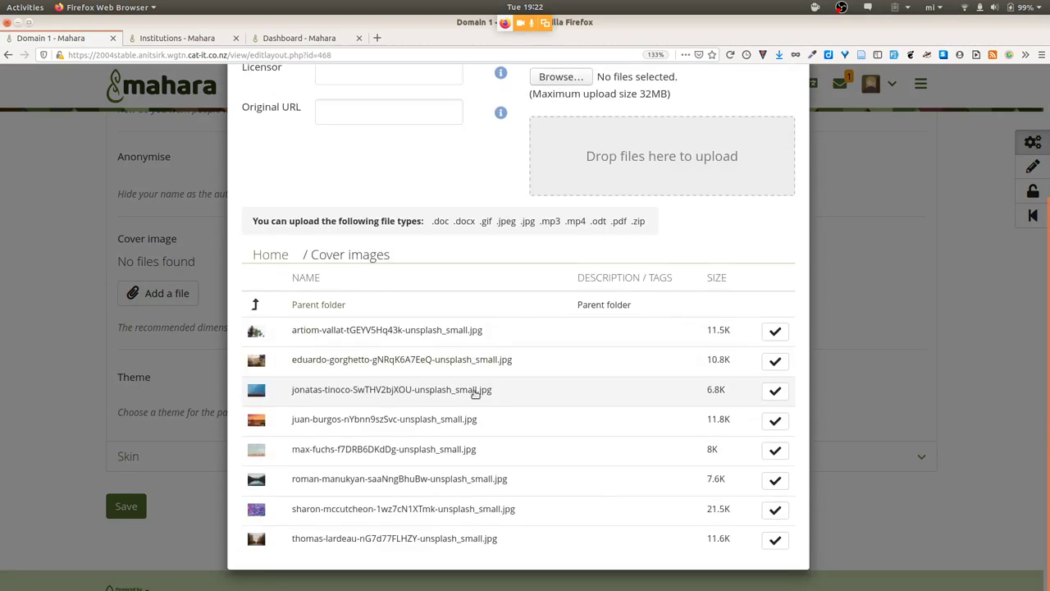
click(521, 394)
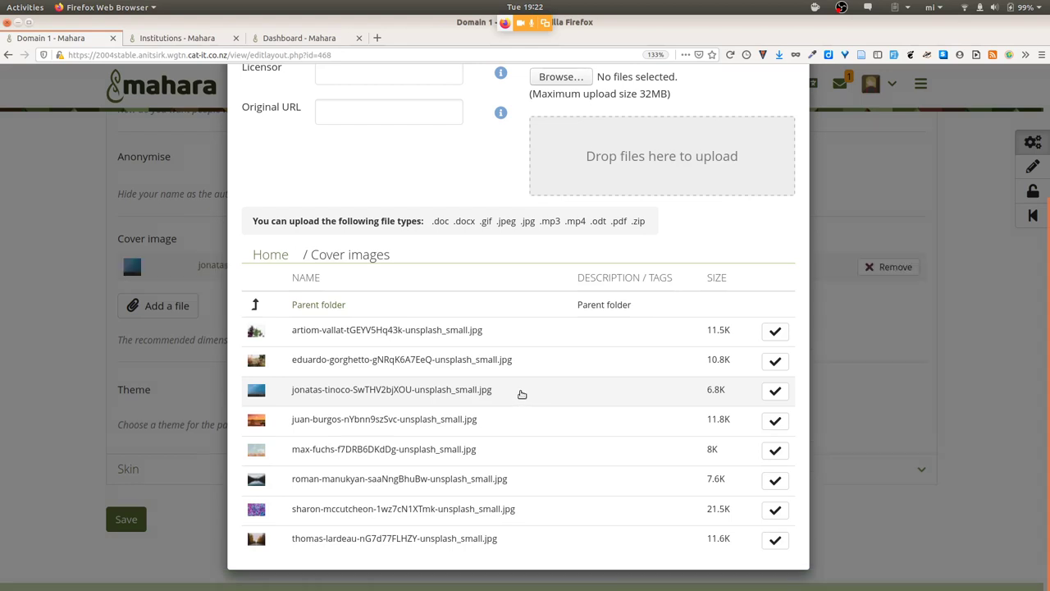
scroll(667, 273, up, 3)
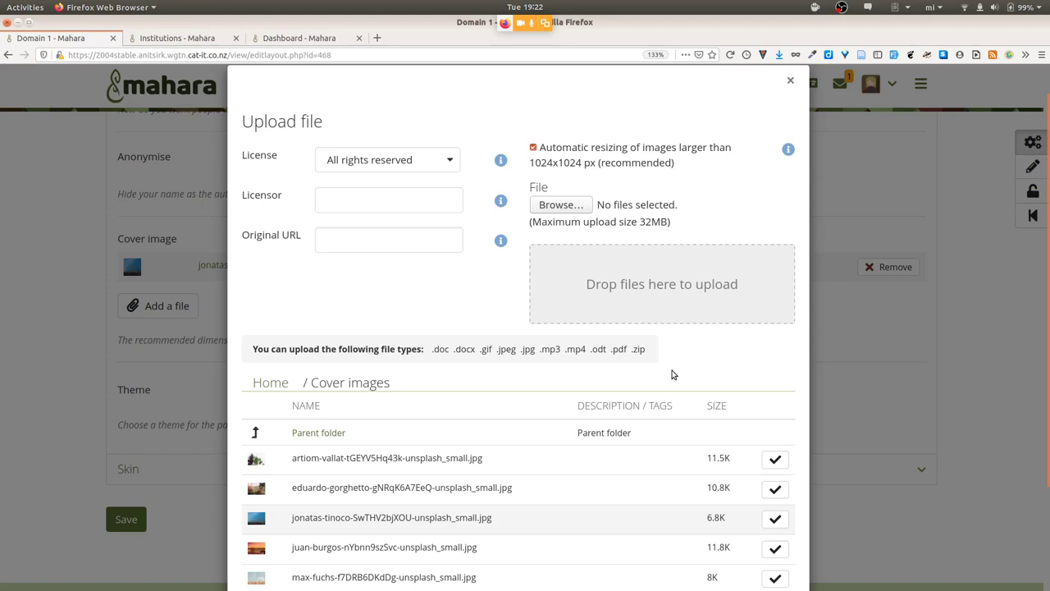
click(790, 79)
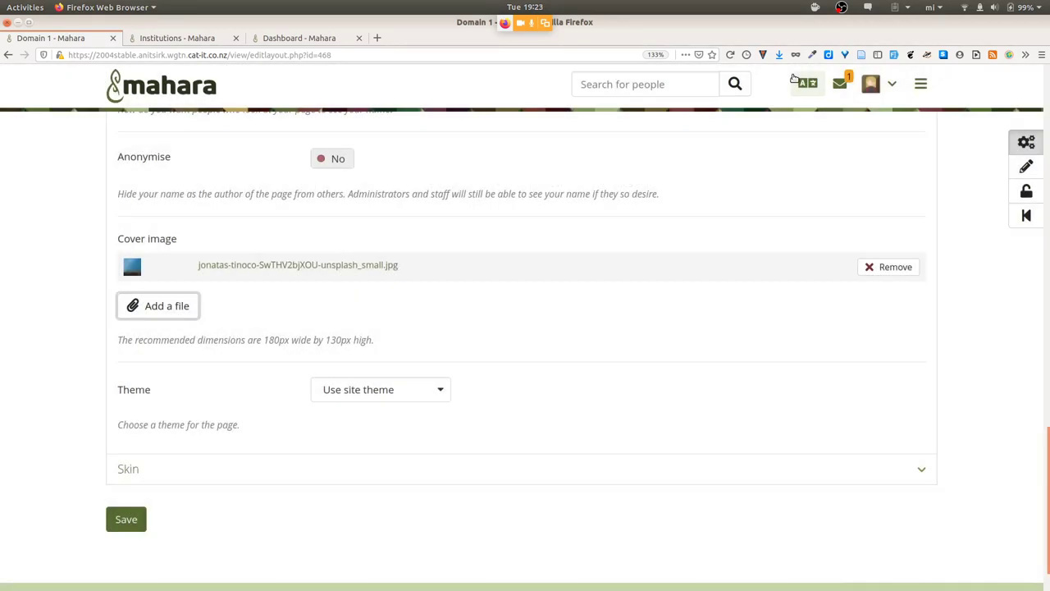
Step: Remove the cover again and set max-fuchs-f7DRB6DKdDg-unsplash_small.jpg as the cover image
click(888, 267)
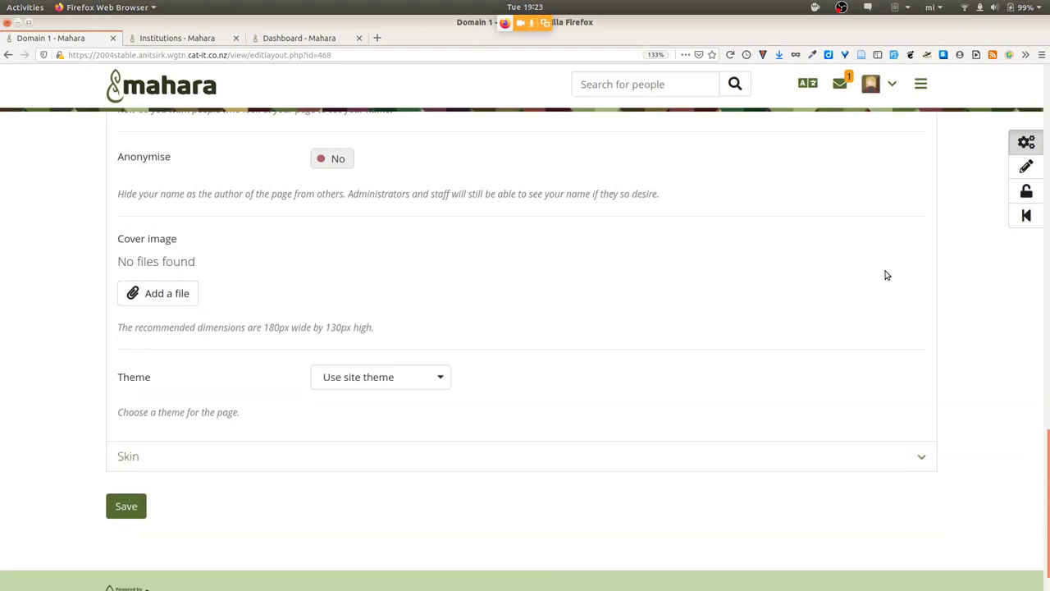
click(179, 292)
scroll(623, 378, down, 3)
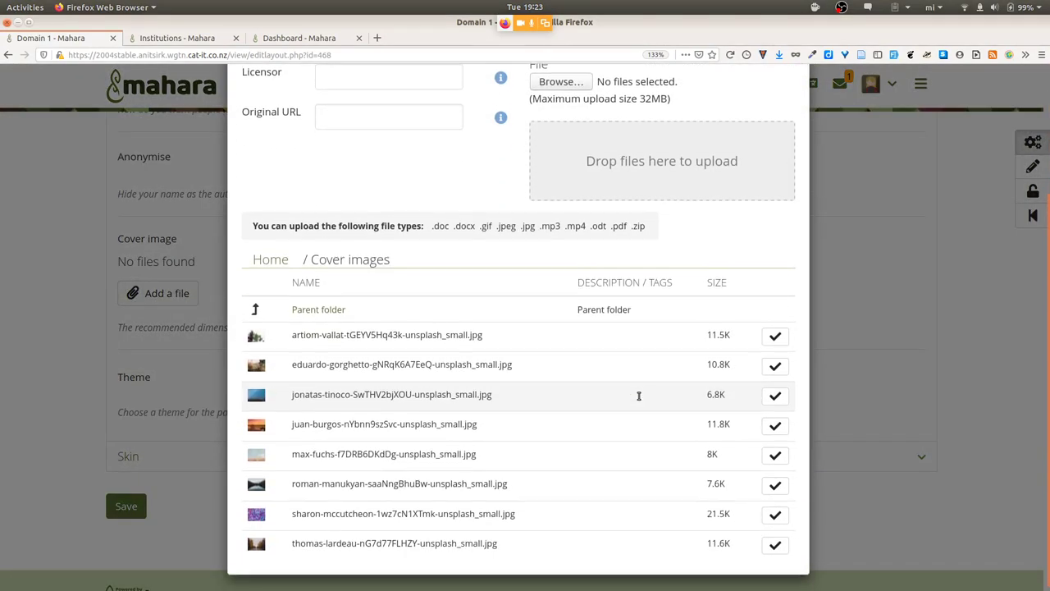
click(537, 454)
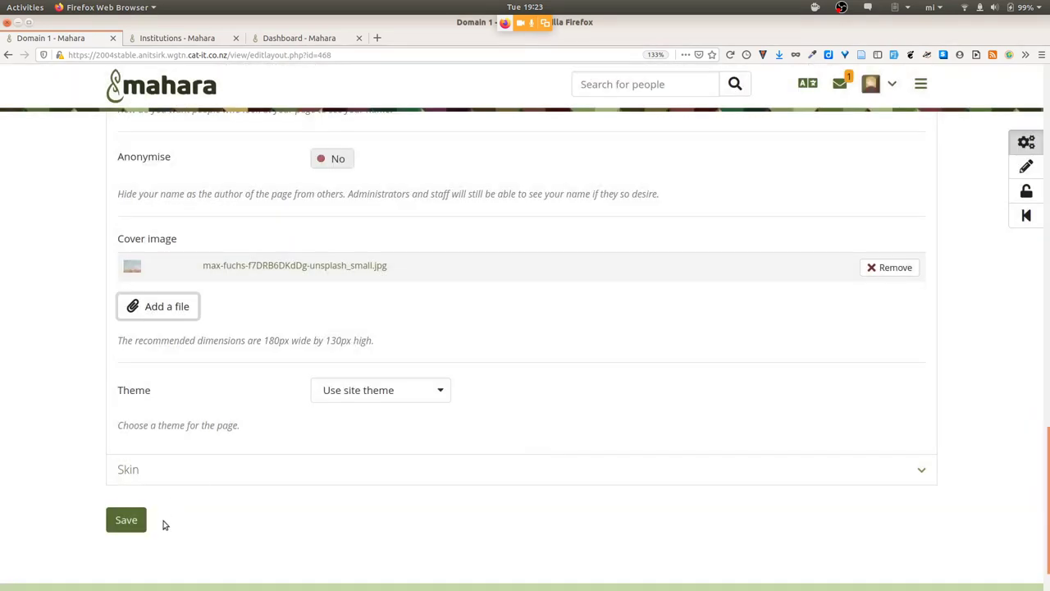
Step: Save the Domain 1 settings and exit the editor to Pages and collections, showing the new cover
click(123, 521)
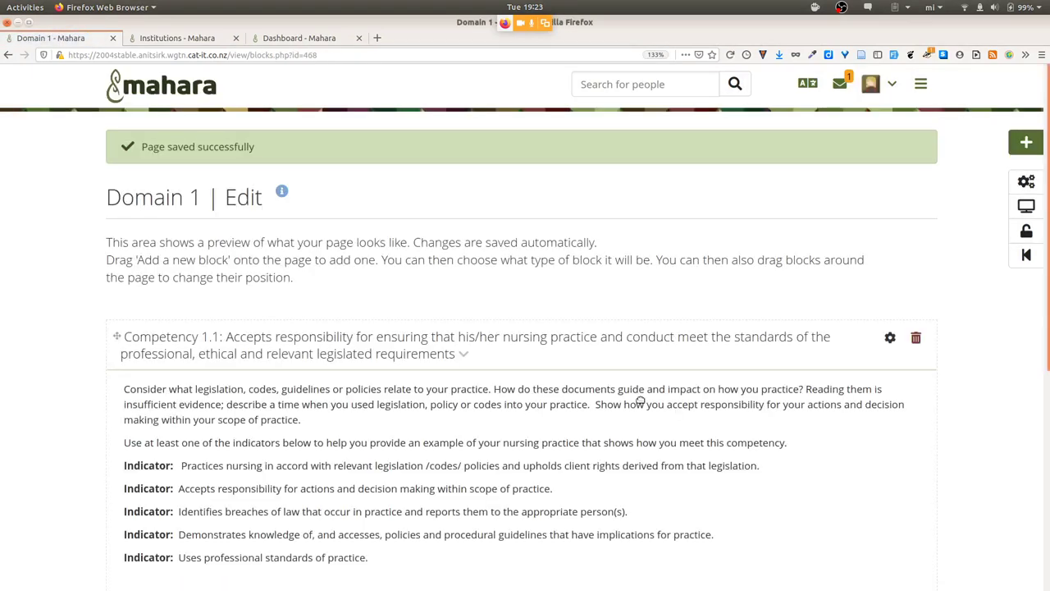
click(1024, 256)
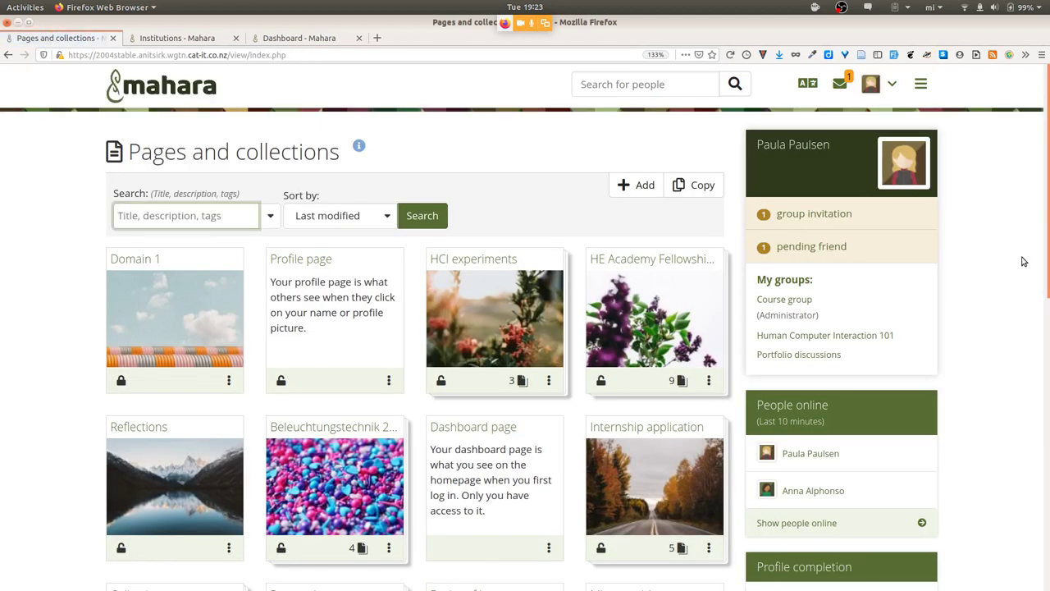
scroll(101, 139, down, 1)
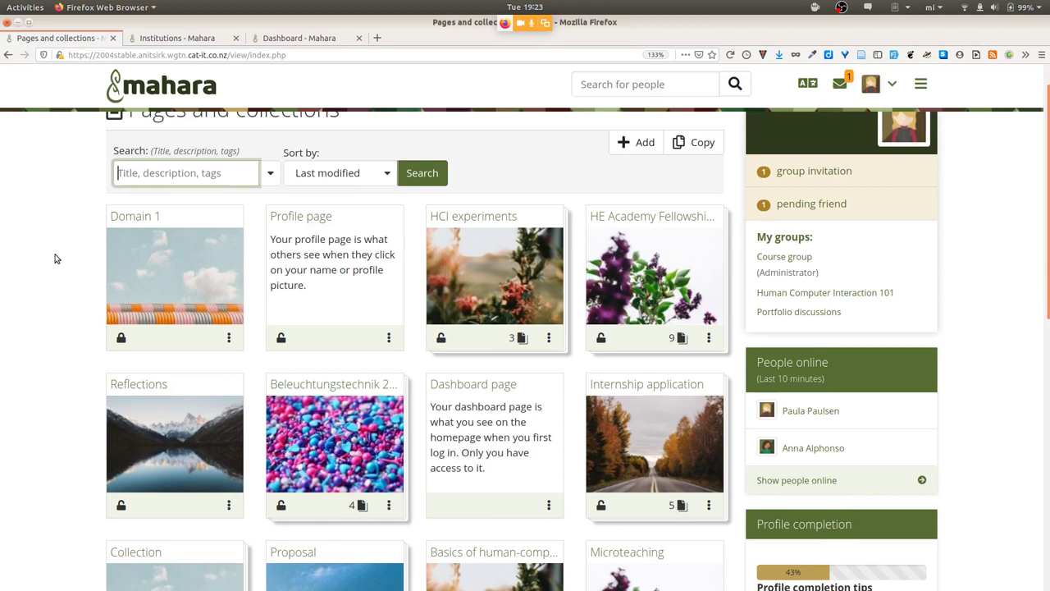
mouse_move(187, 260)
Step: Open the HCI experiments collection for editing, then return to the Pages and collections overview
click(553, 339)
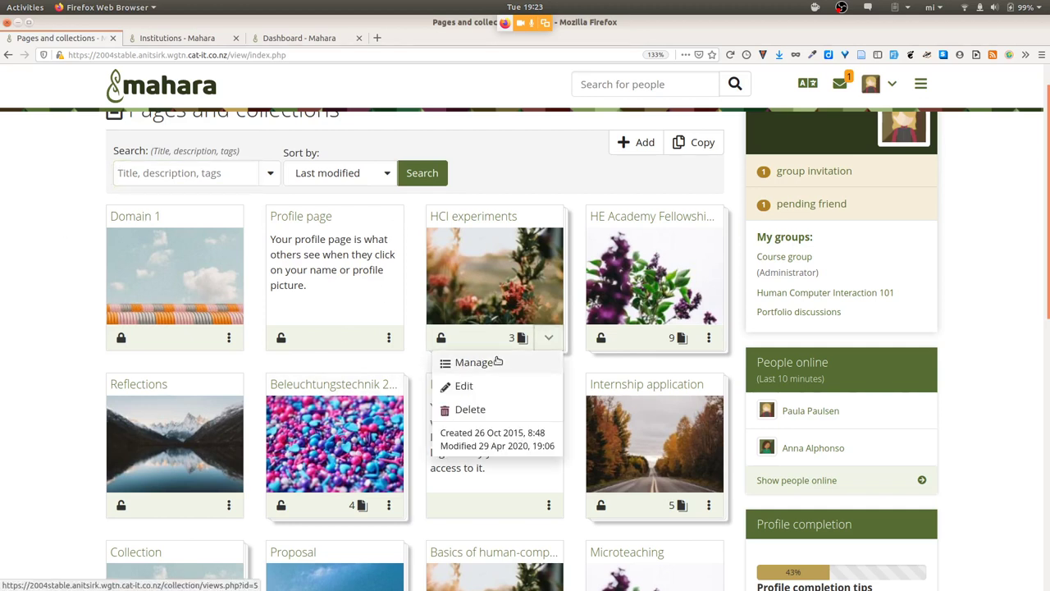
click(493, 398)
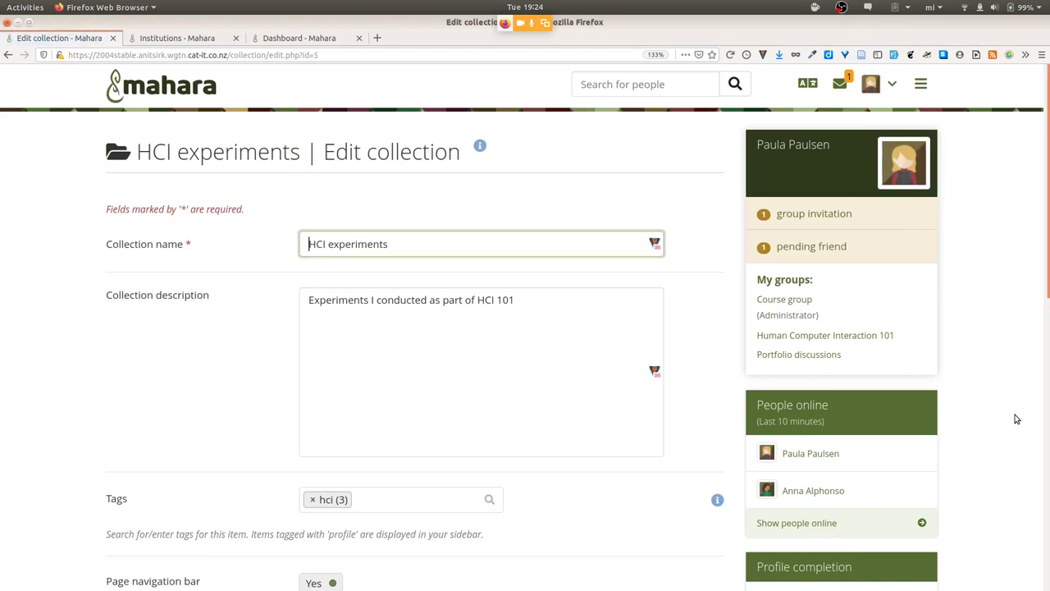
scroll(1015, 419, down, 3)
scroll(1015, 419, down, 2)
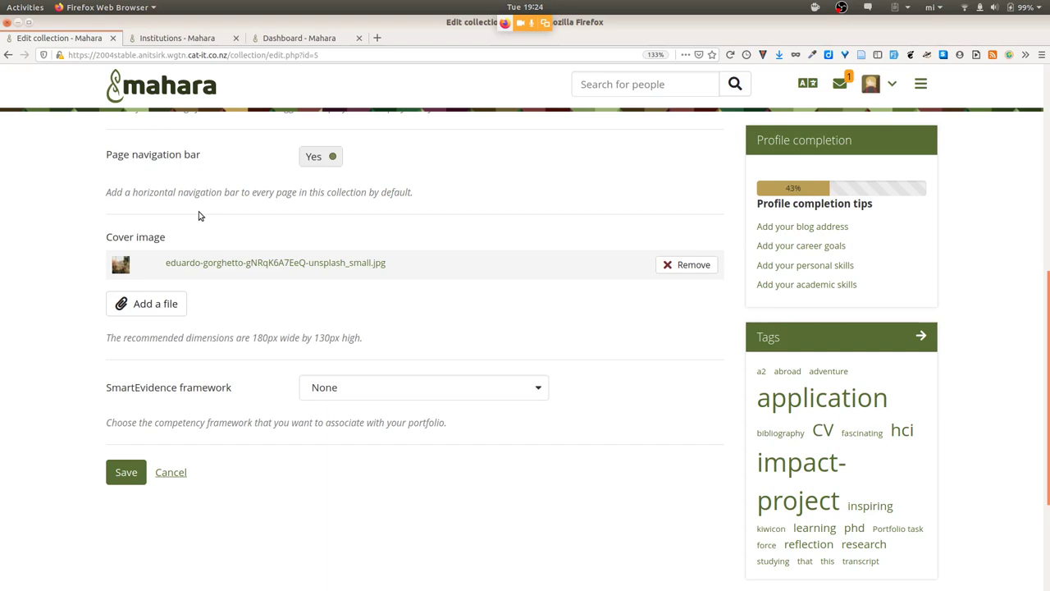
click(923, 85)
click(853, 180)
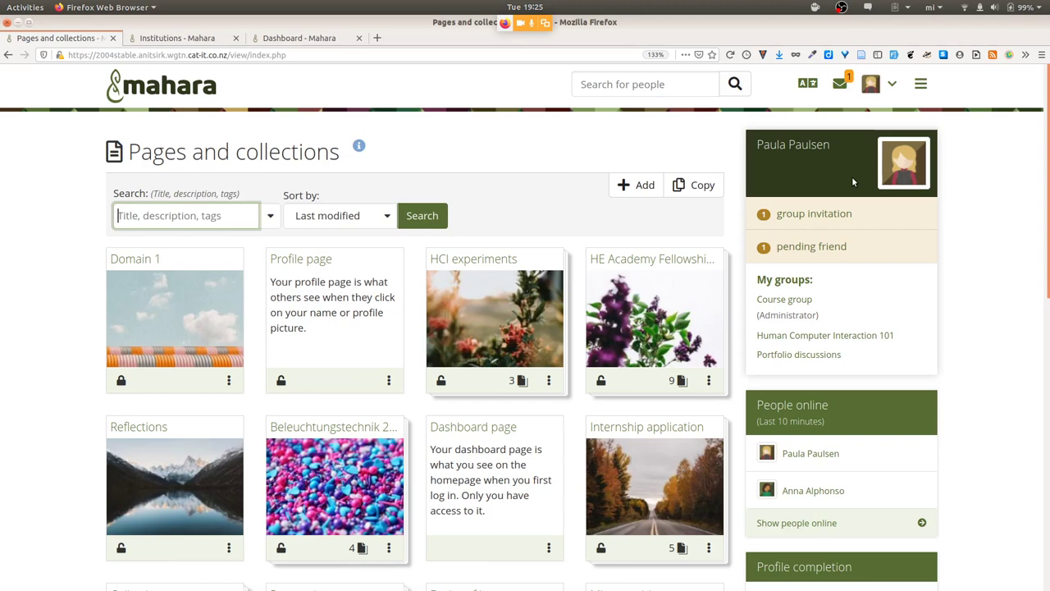
Step: In the admin window, set default group settings to Friend invitations Yes, Recommendations No, and submit
key(alt+Tab)
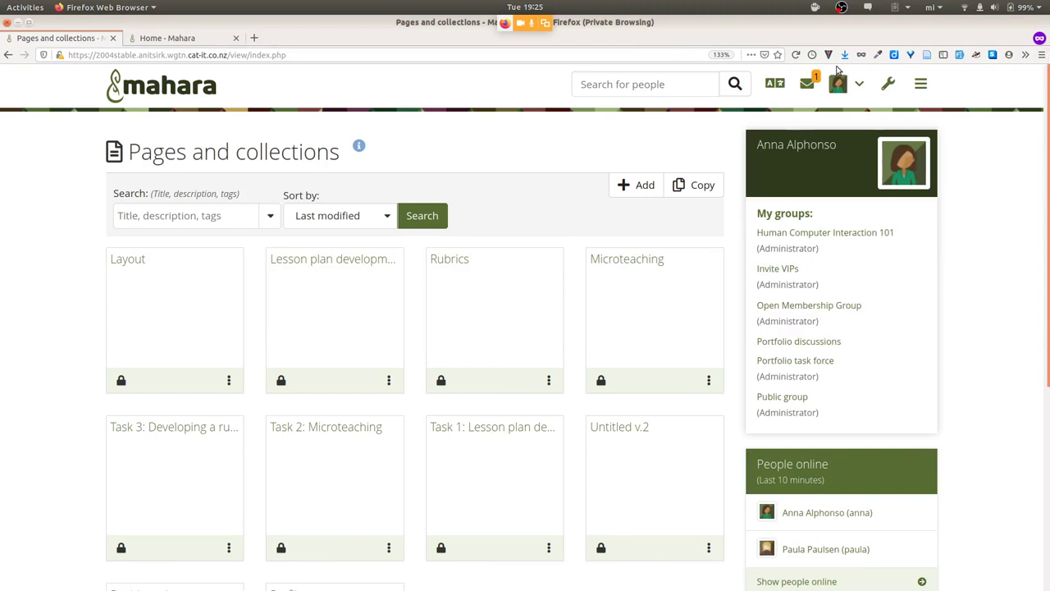
click(890, 85)
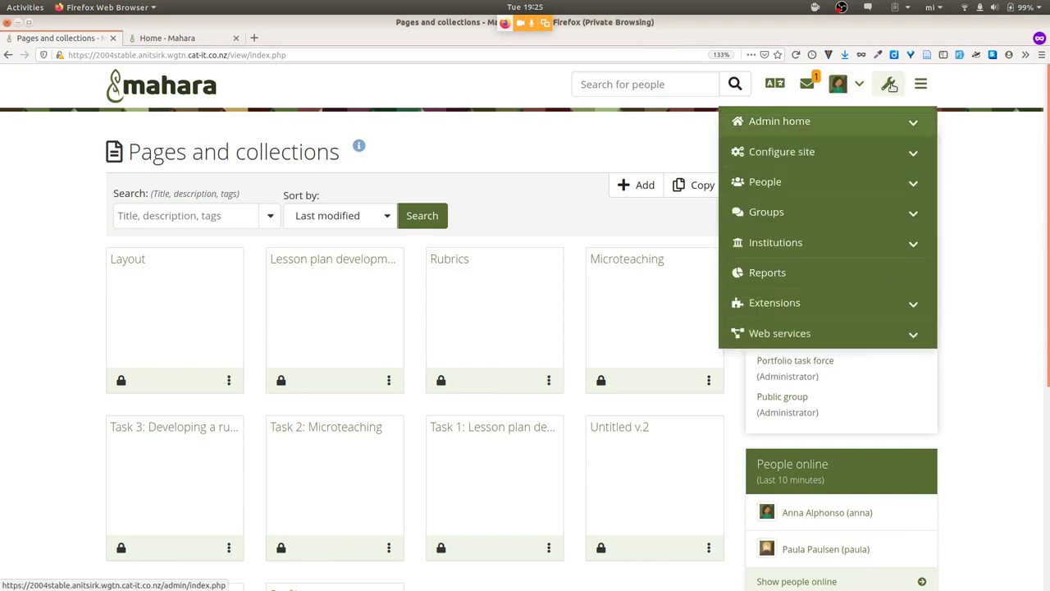
click(872, 211)
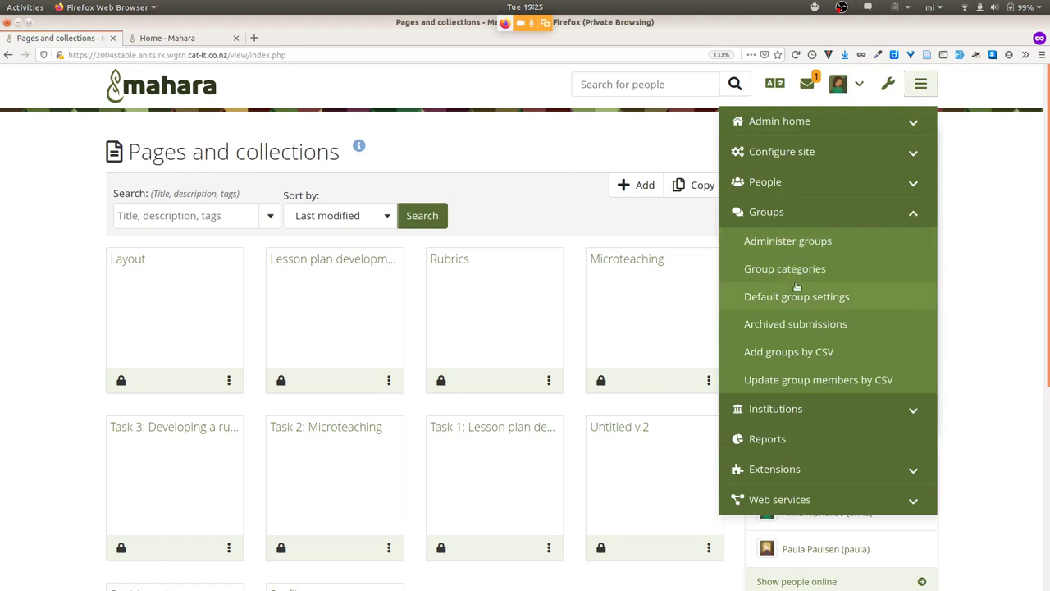
click(858, 297)
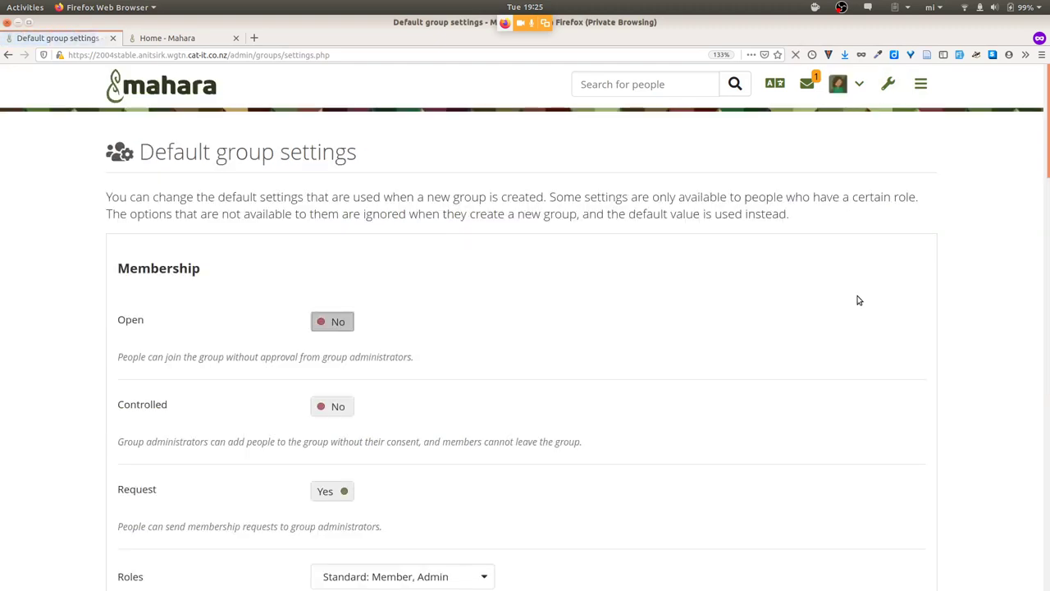
scroll(858, 301, down, 1)
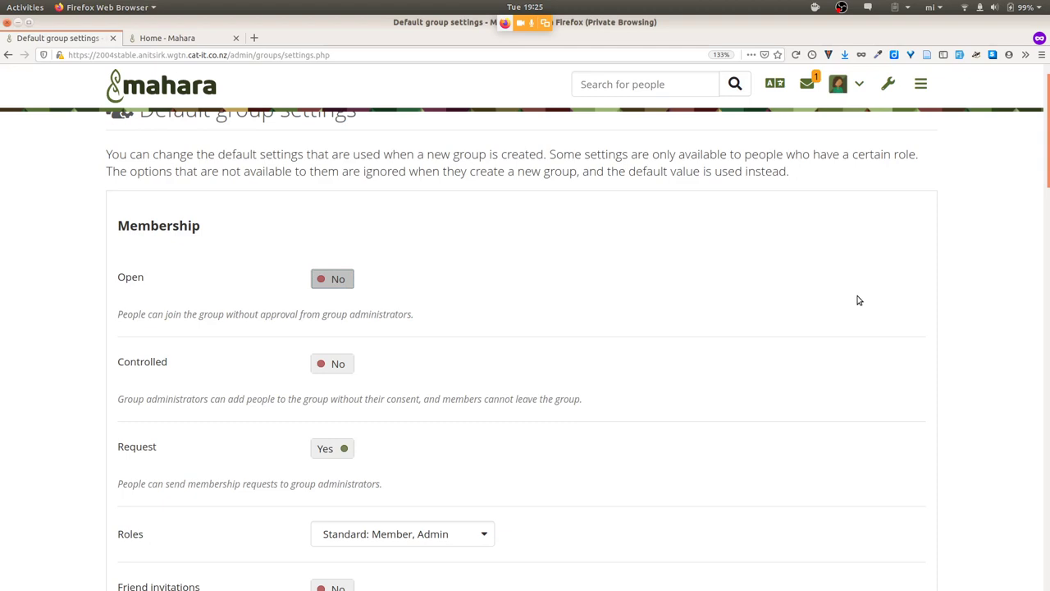
scroll(859, 300, down, 1)
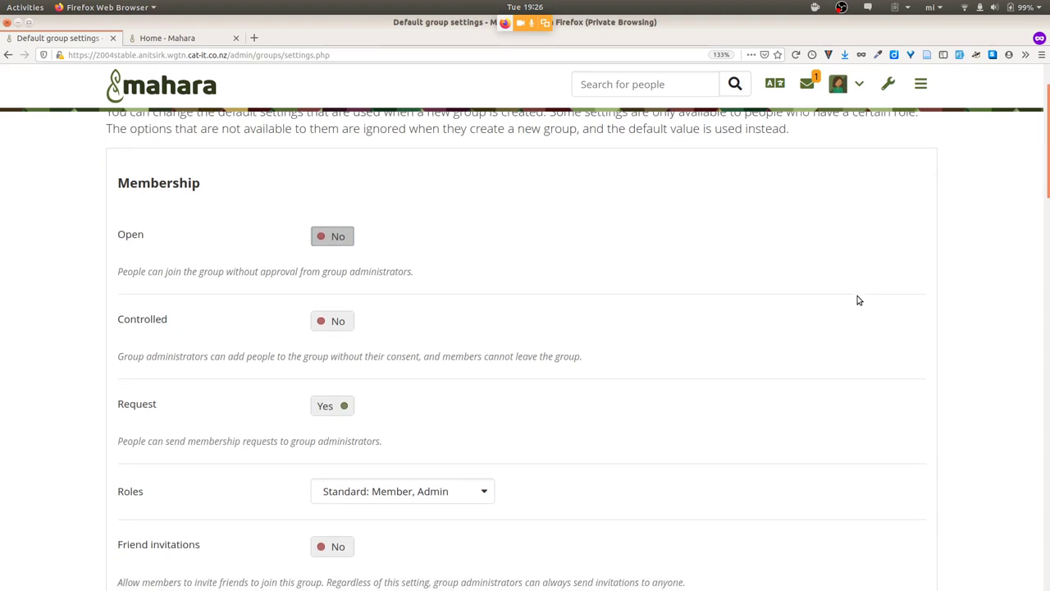
scroll(572, 399, down, 5)
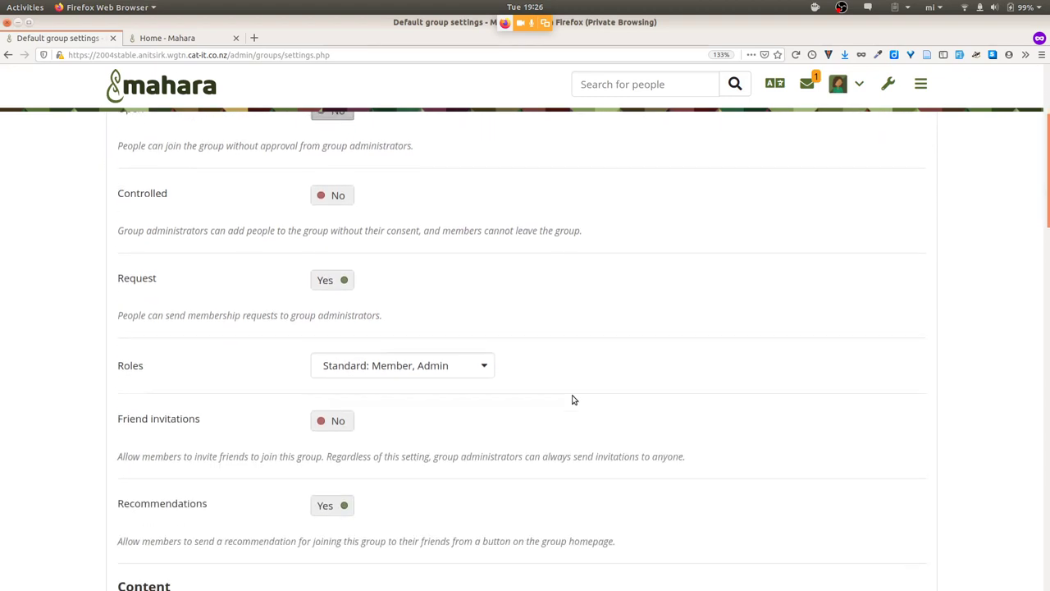
click(336, 335)
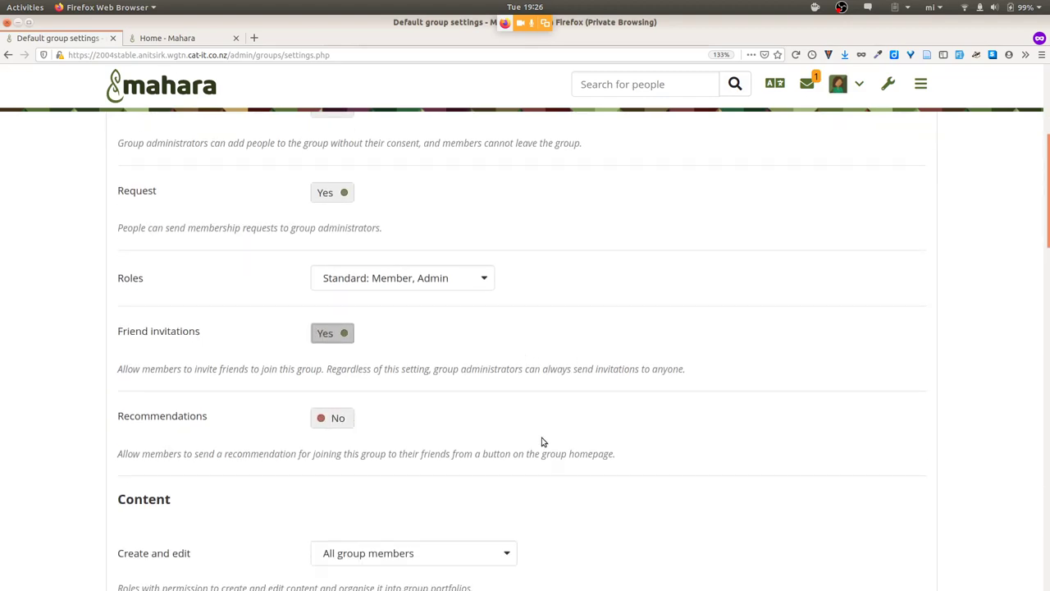
scroll(541, 442, down, 15)
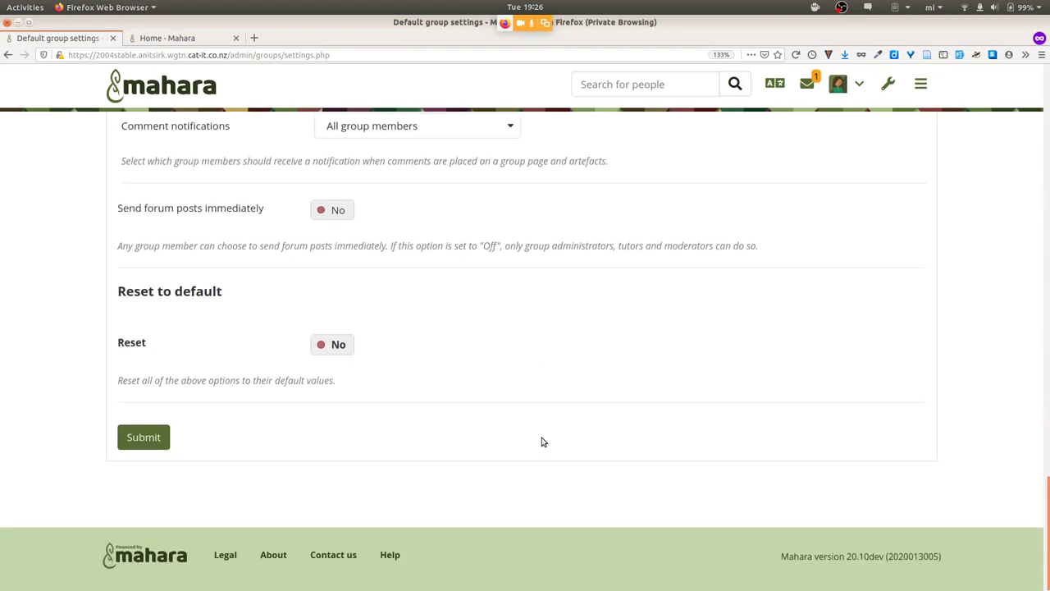
click(142, 440)
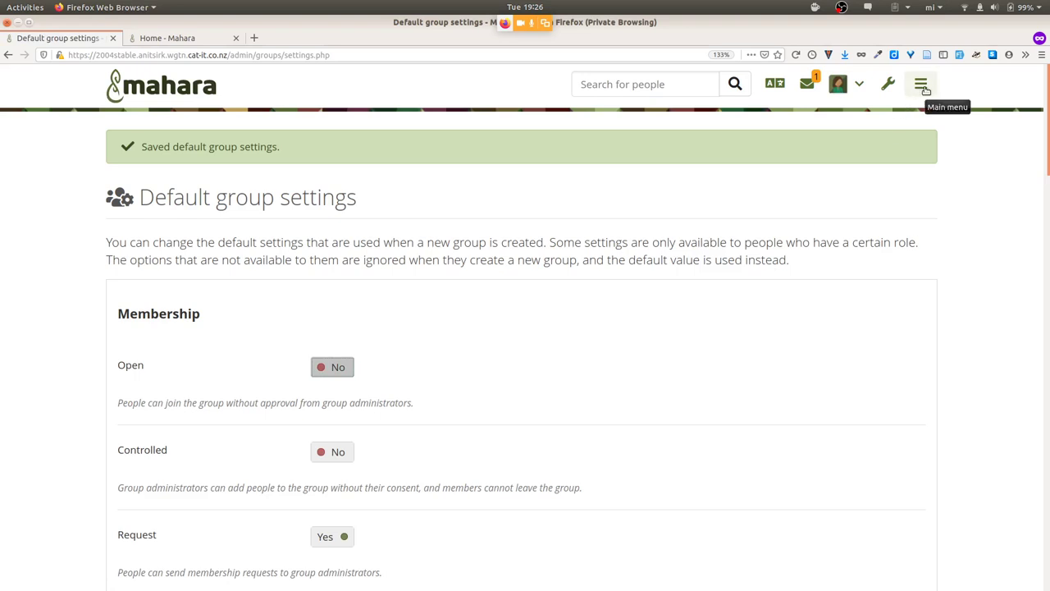
Step: Go to the Groups list under Engage in the main menu
click(920, 84)
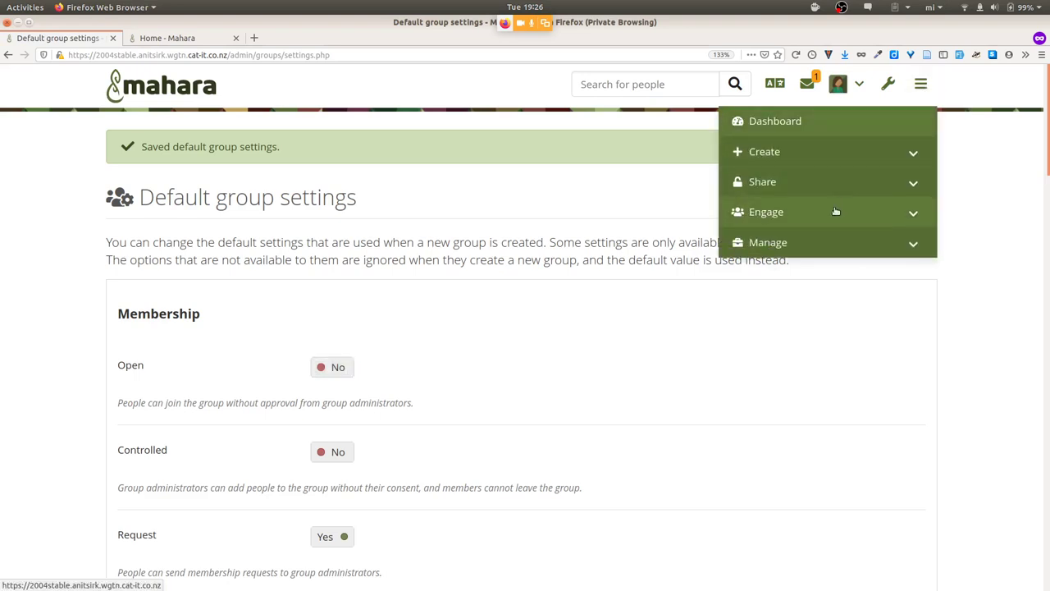
click(835, 211)
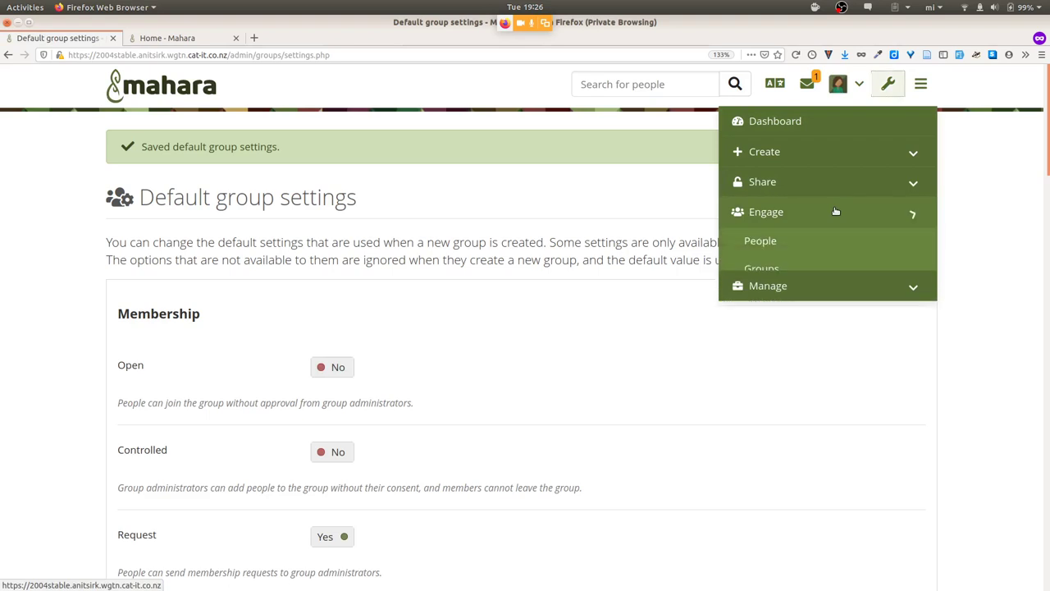
click(802, 267)
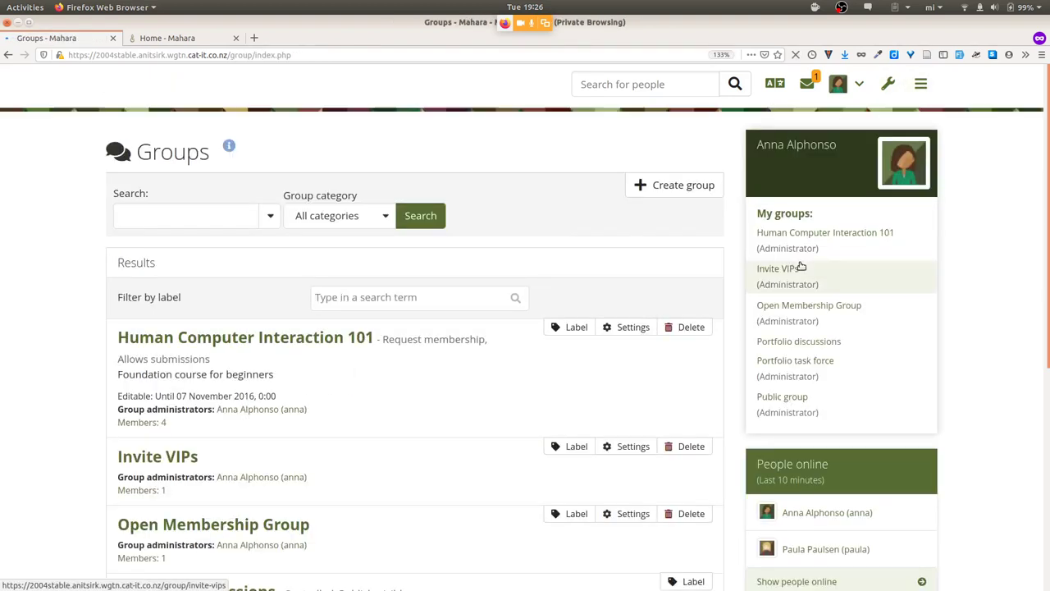
Step: Start a new group and check its Membership settings: friend invitations on, recommendations off
click(680, 186)
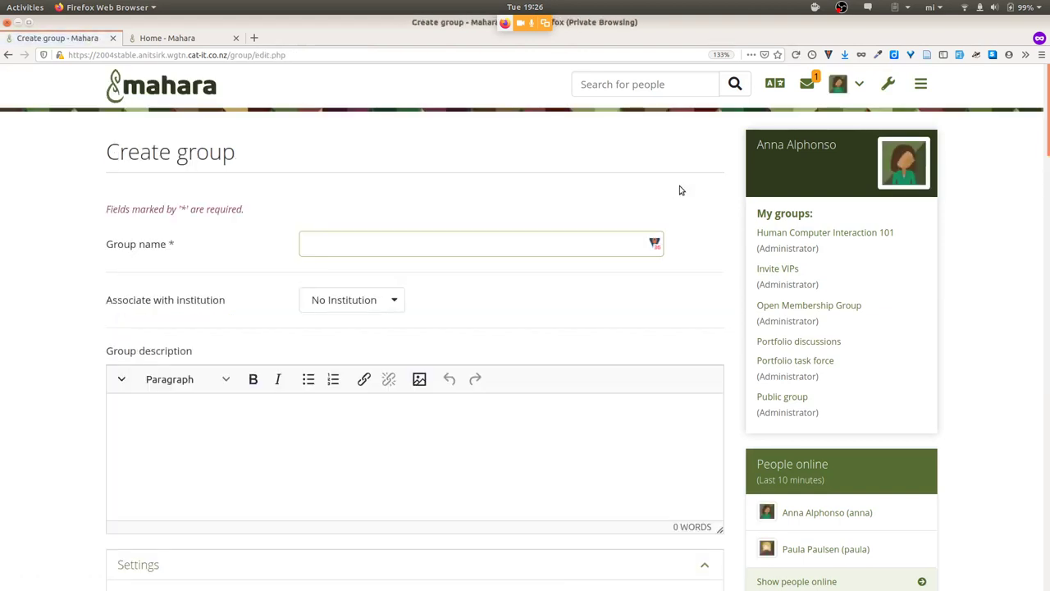
scroll(698, 279, down, 3)
scroll(697, 279, down, 4)
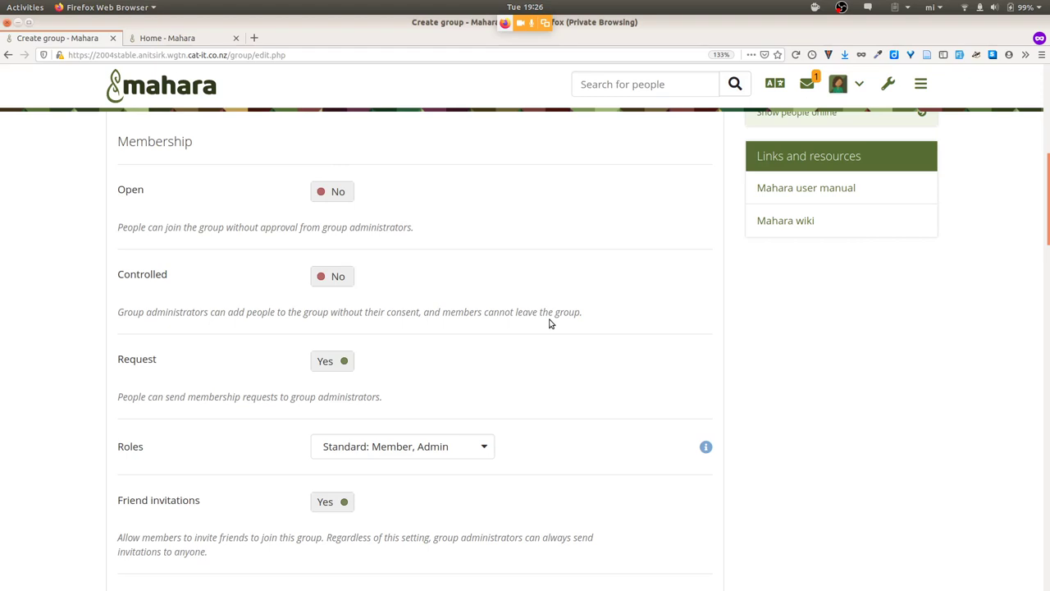
scroll(549, 324, down, 5)
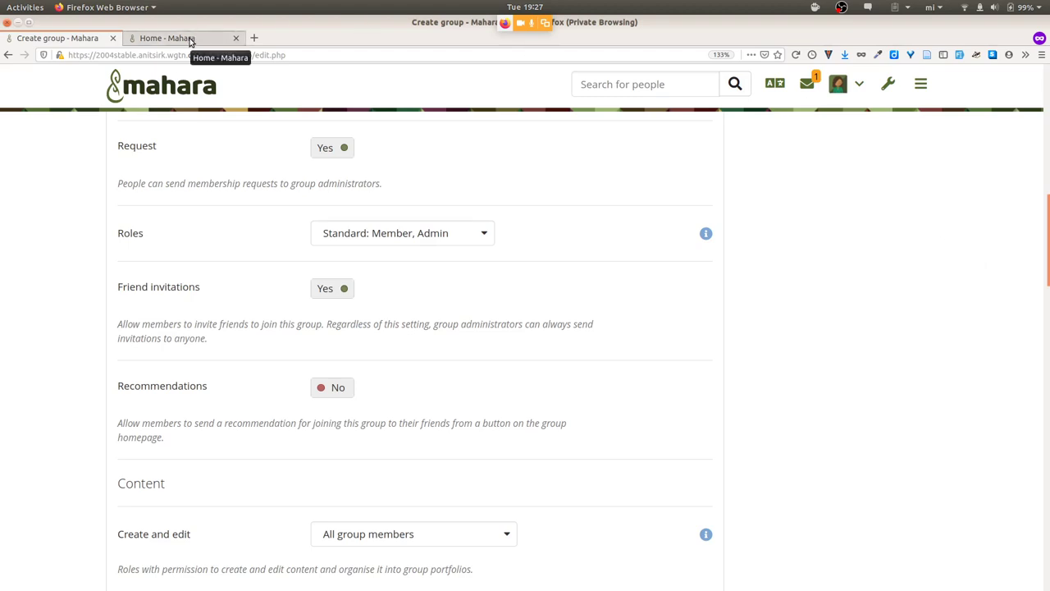
Step: Load the MyPortfolio site in a new tab at 133% zoom, then return to the Home - Mahara tab
click(190, 39)
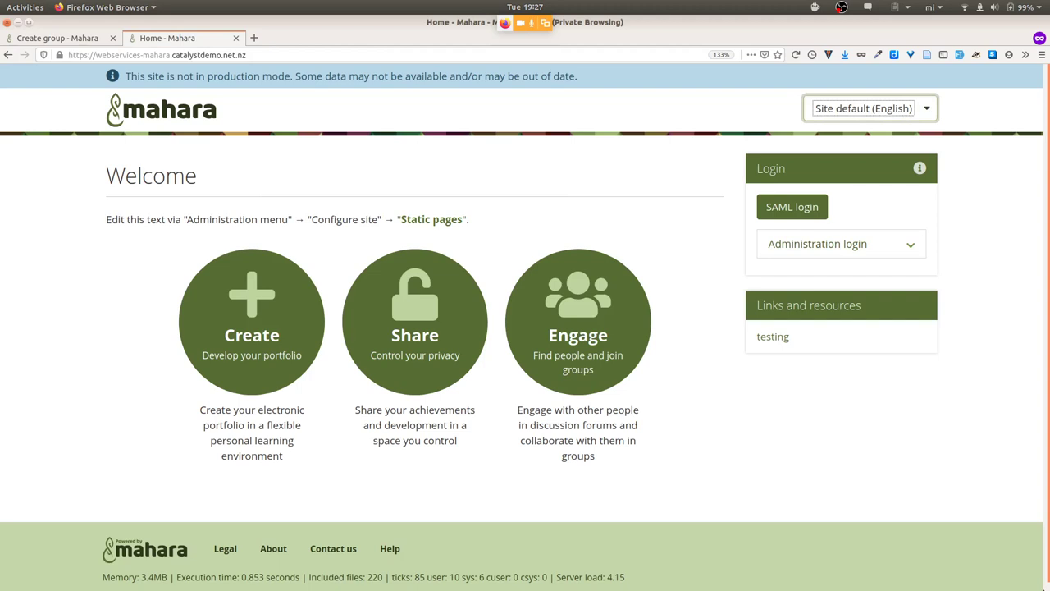
key(ctrl+t)
text(mypo)
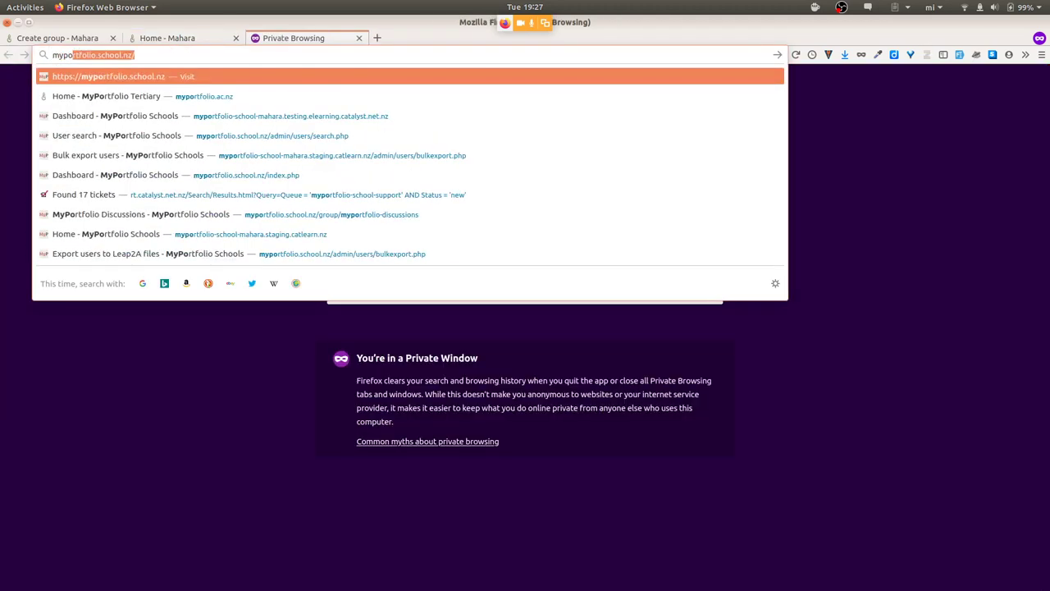
key(Return)
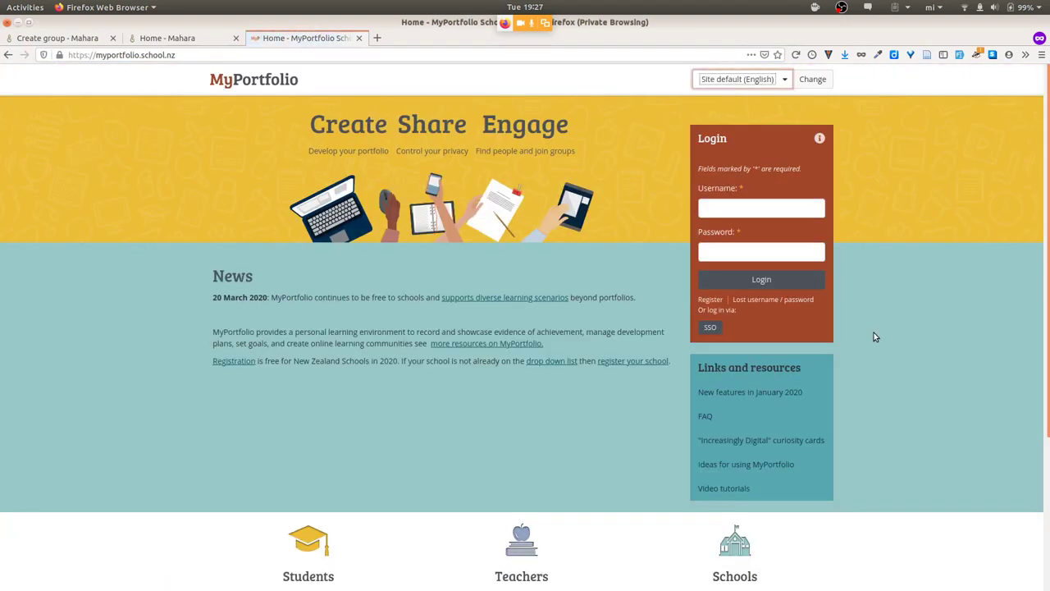
key(ctrl+plus)
key(ctrl+plus)
key(ctrl+plus)
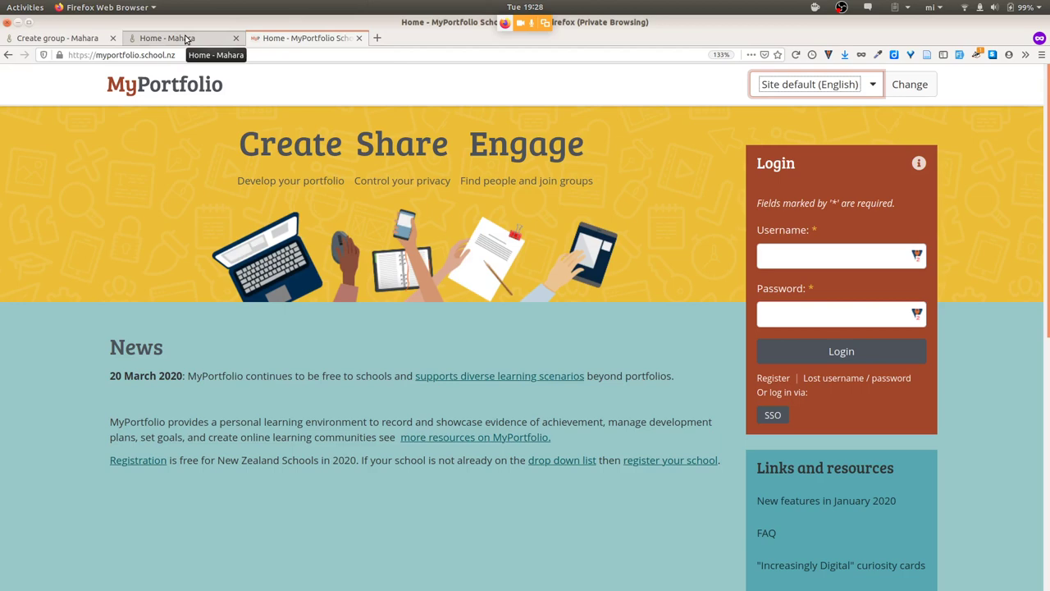
click(187, 39)
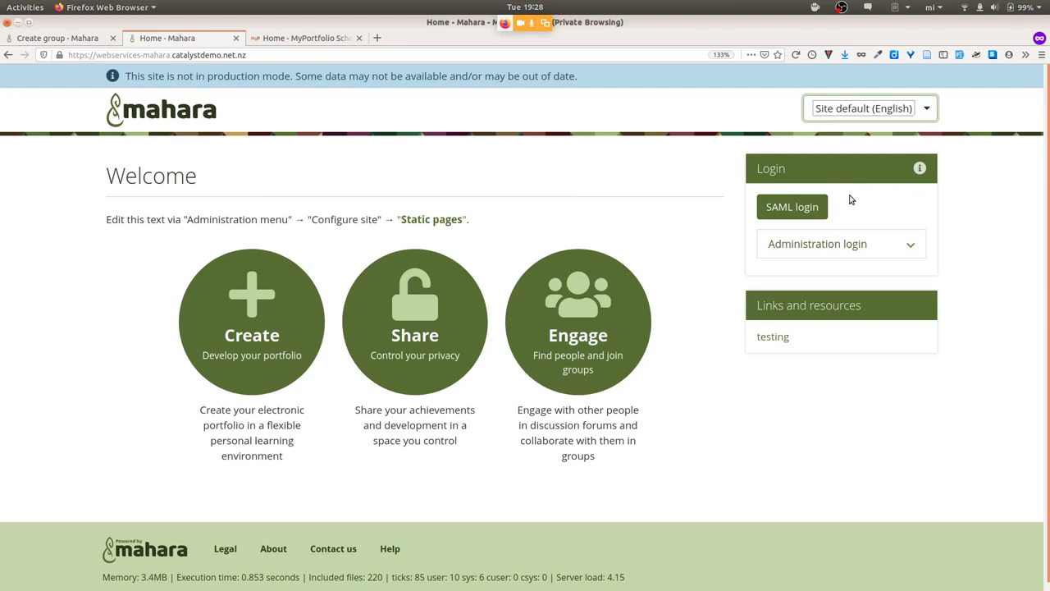
Step: Expand the Administration login form with username and password fields, then switch to the other browser window
click(910, 244)
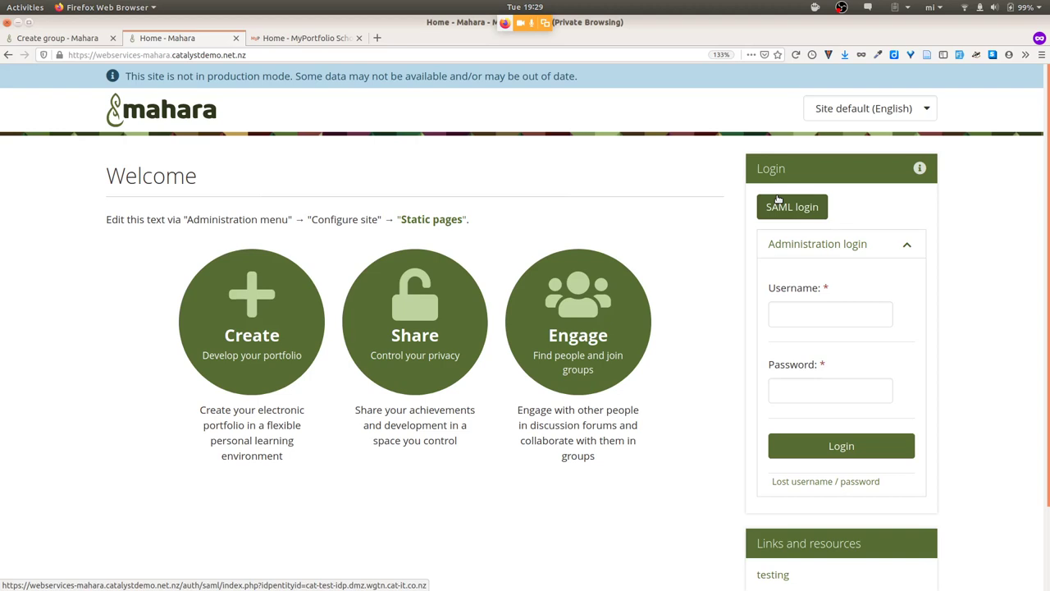
key(alt+Tab)
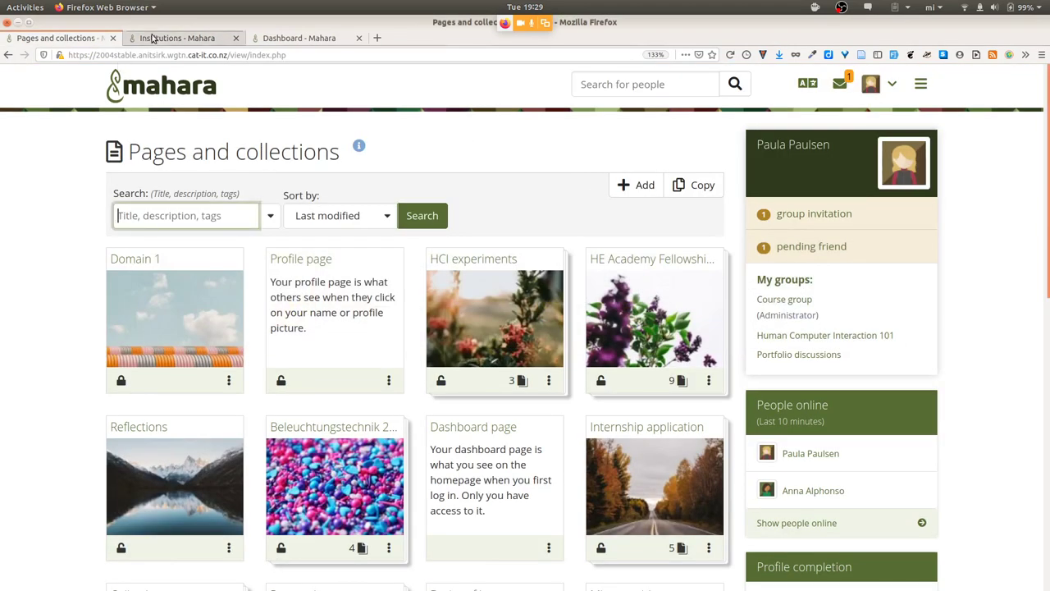
Step: From the Dashboard tab, go to Settings > Institution membership showing membership of Catalyst
click(273, 39)
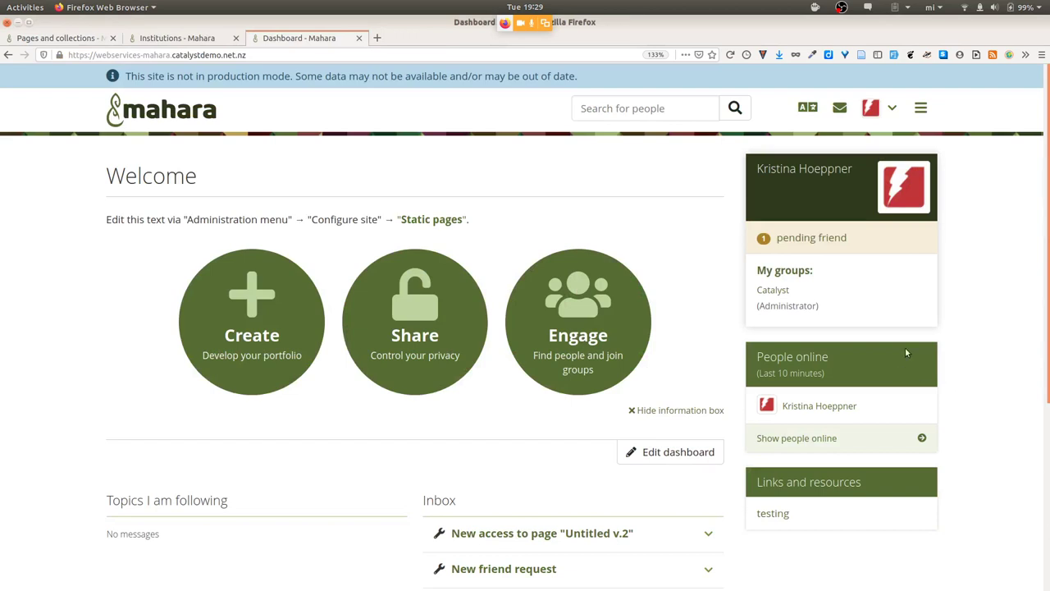
click(894, 110)
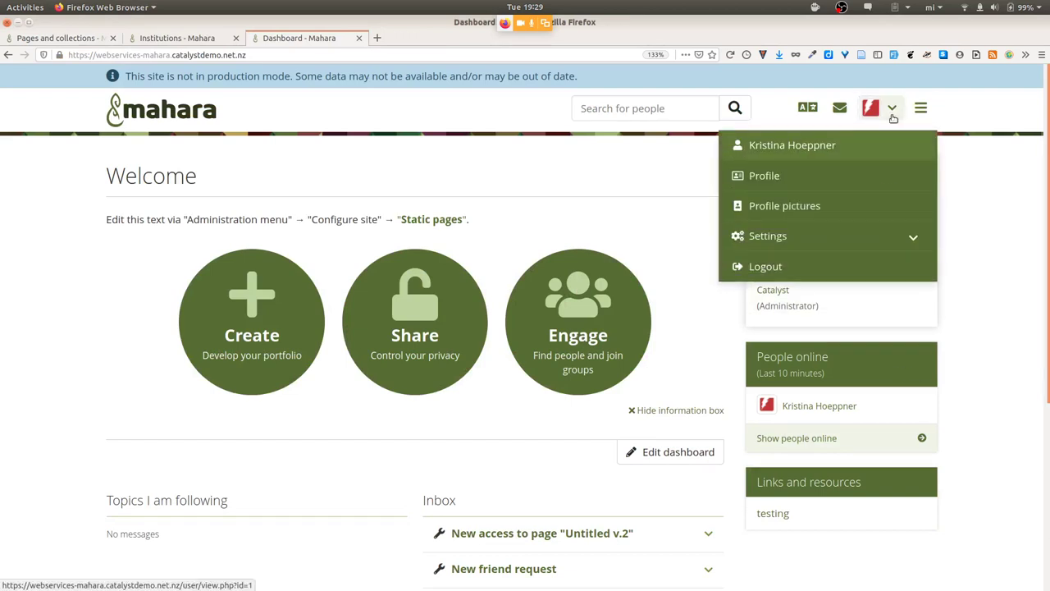
click(819, 247)
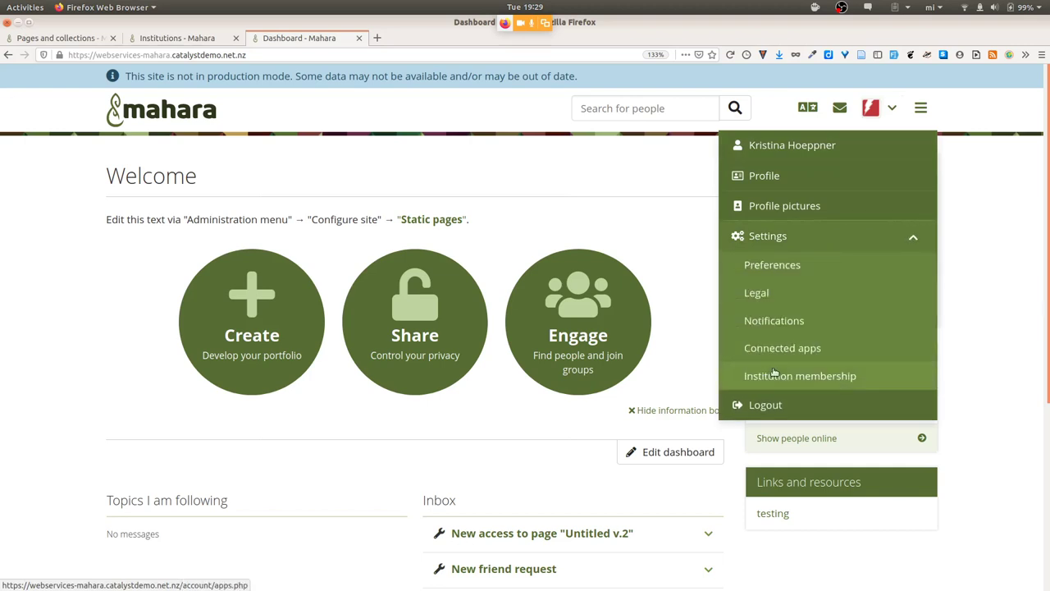
click(773, 376)
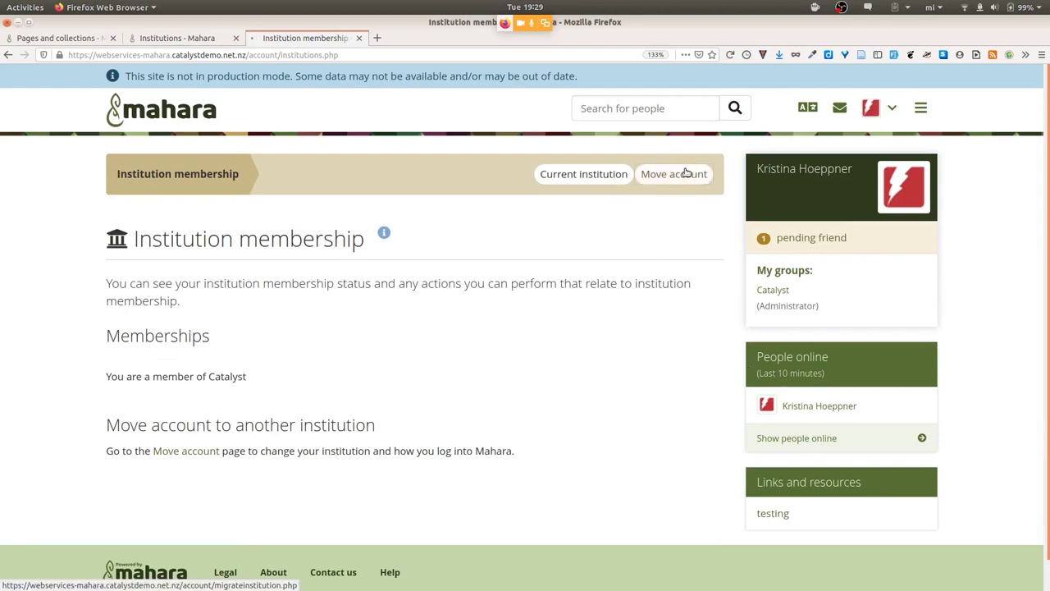
Step: Request moving the account to the 'Catalyst IT Limited Identity Server - SAML' institution
click(686, 173)
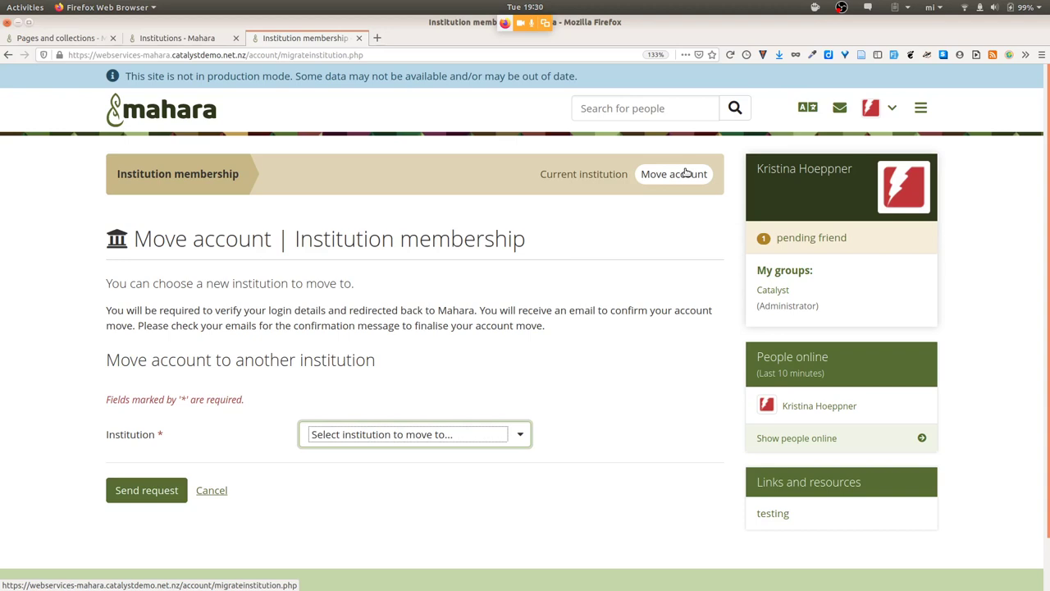
click(467, 435)
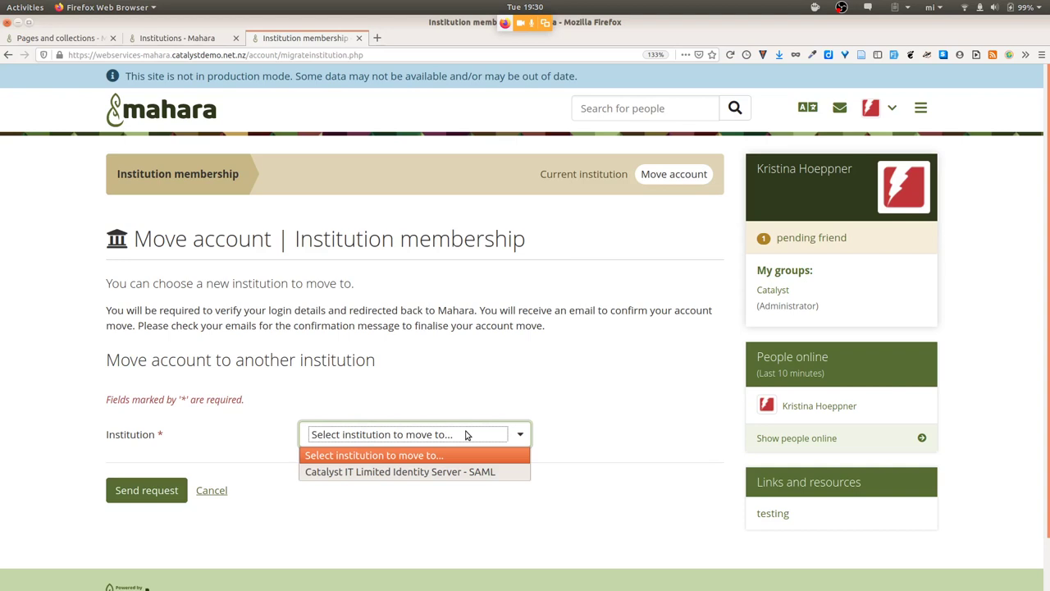
click(450, 473)
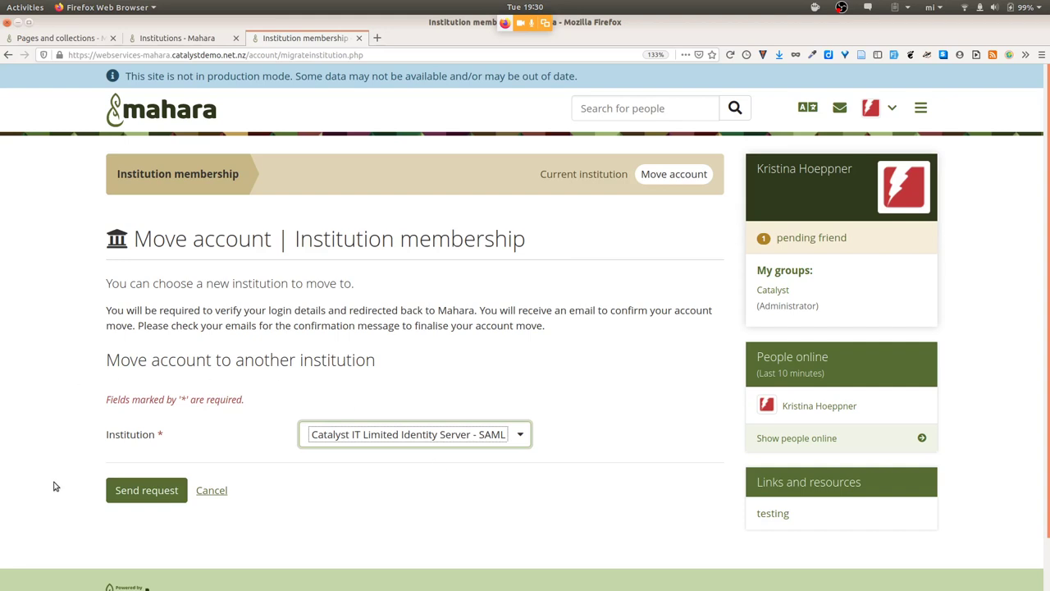
click(123, 491)
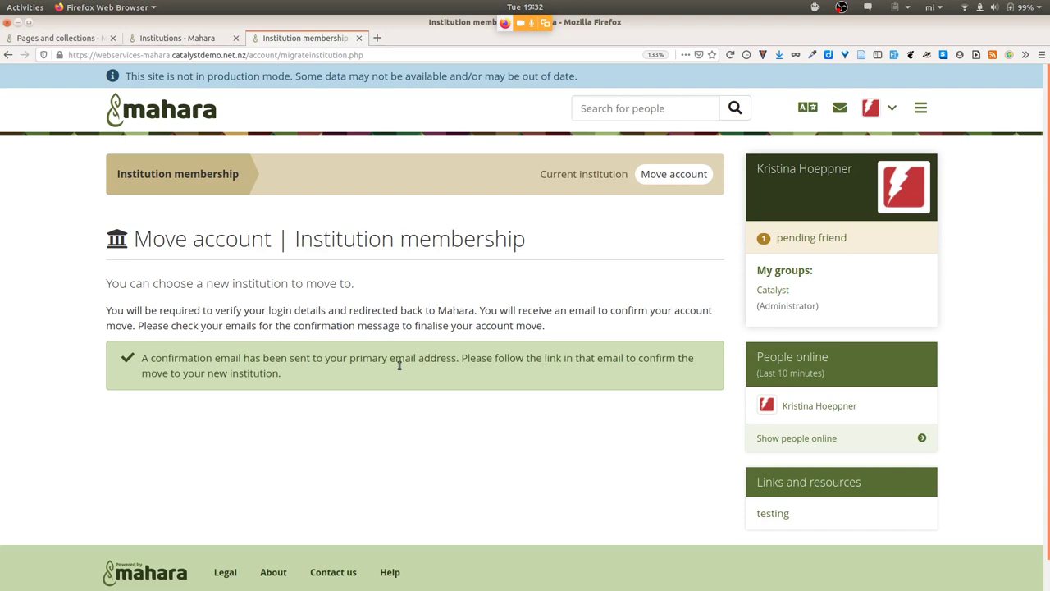
Step: Add SAML as an authentication plugin for the Catalyst institution, then close its configuration panel
click(181, 39)
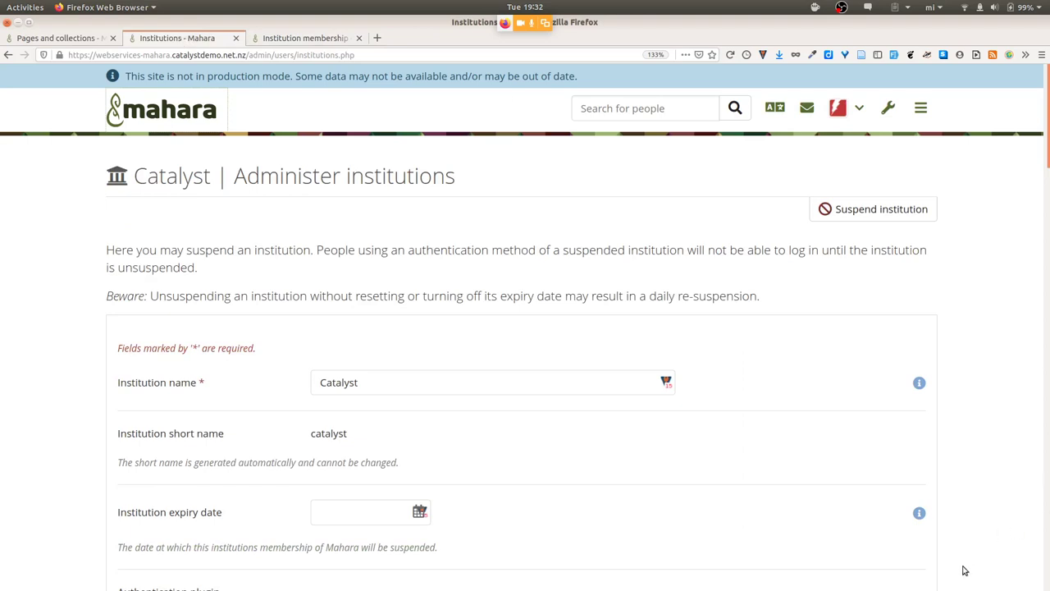
scroll(965, 570, down, 3)
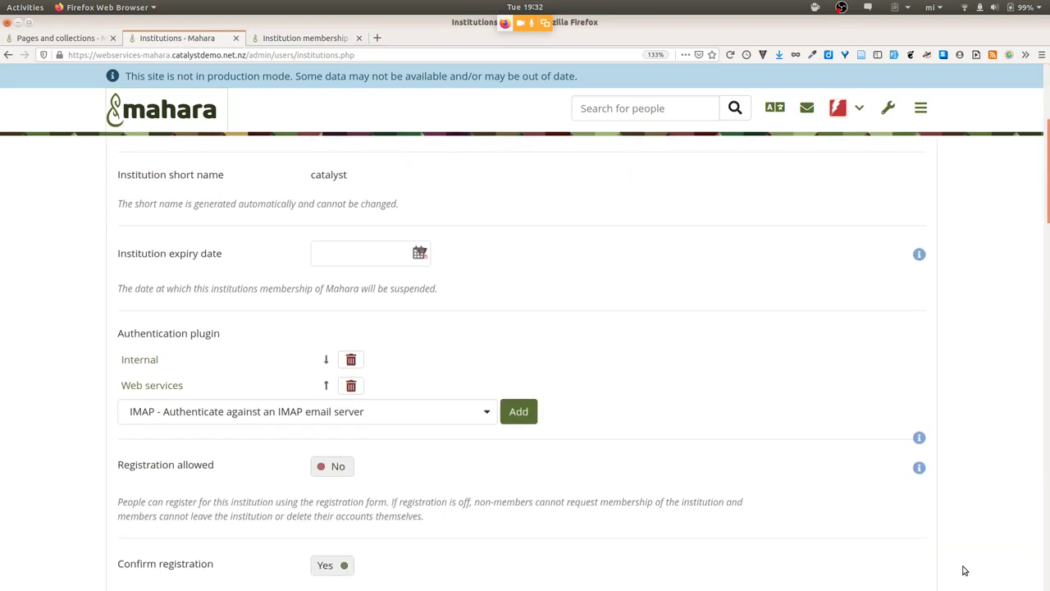
scroll(965, 570, down, 1)
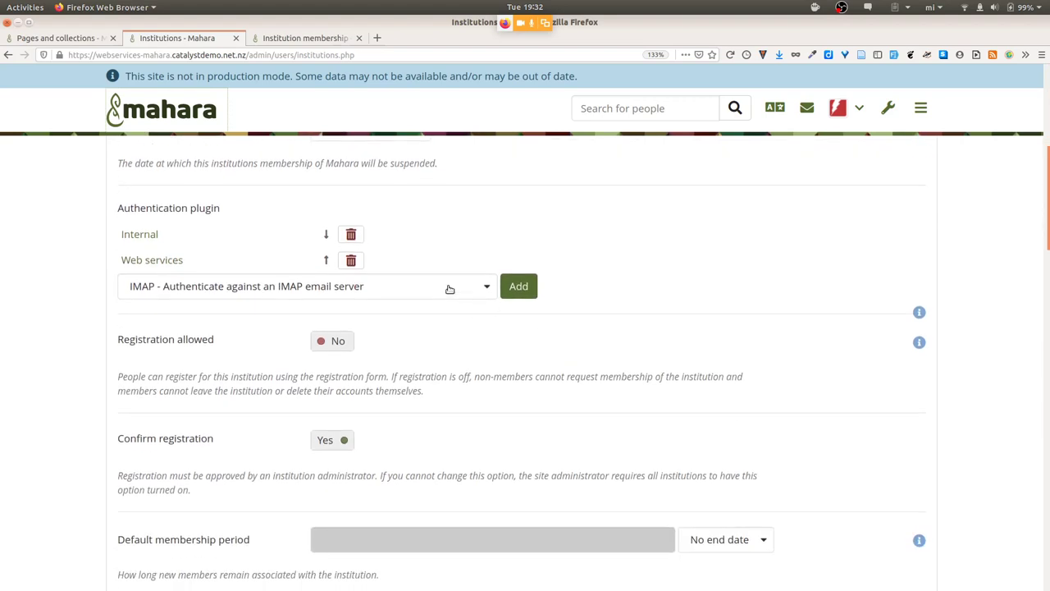
click(449, 288)
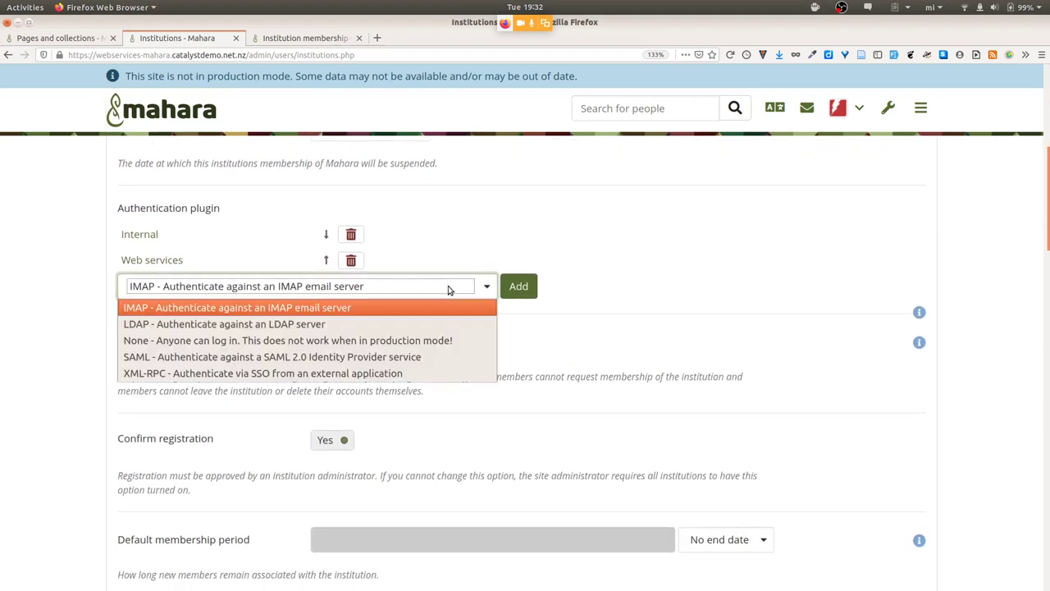
click(405, 365)
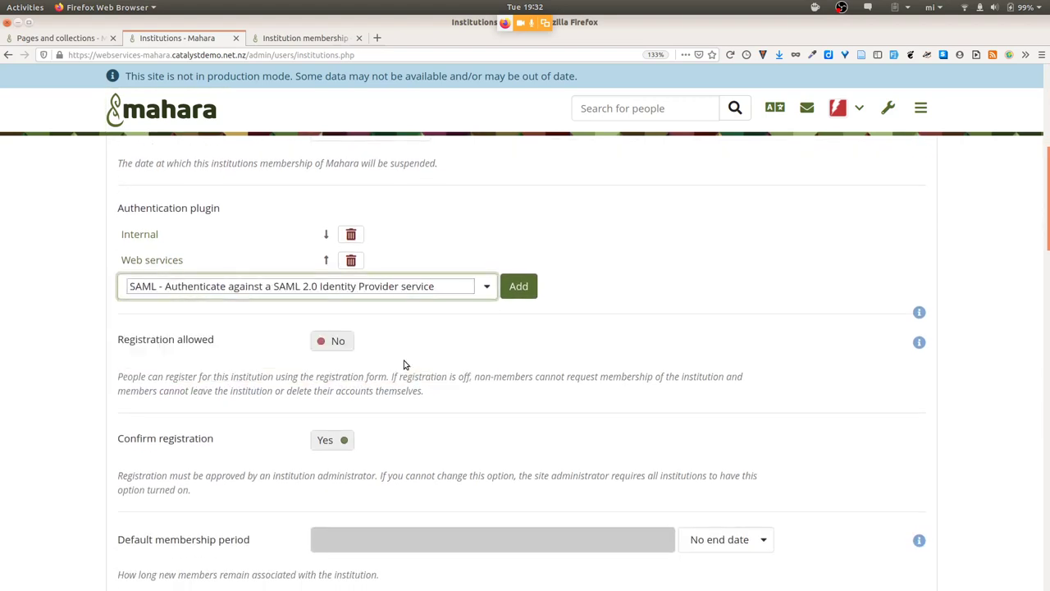
click(519, 287)
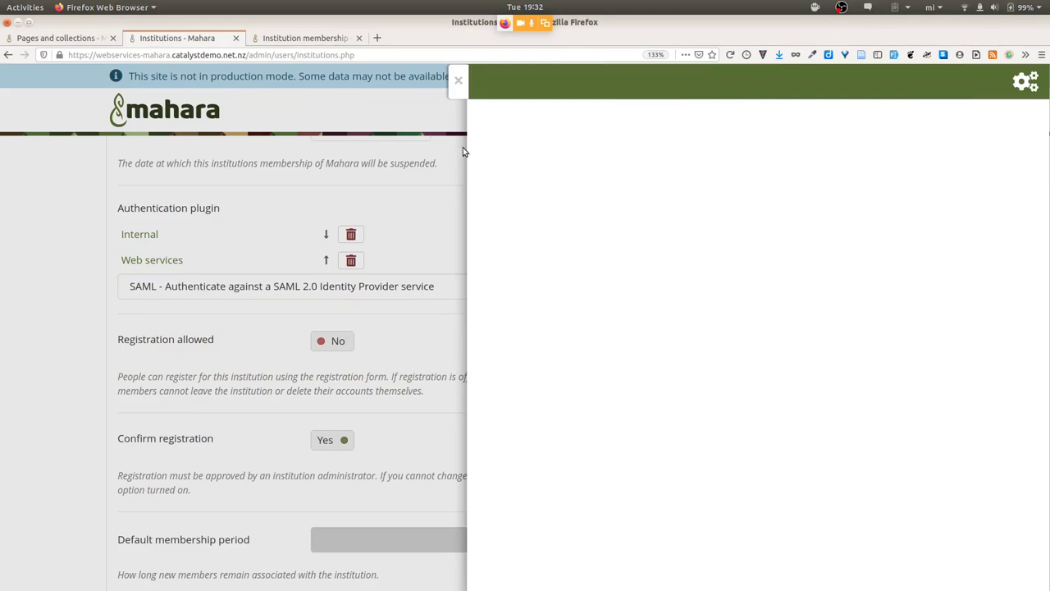
click(459, 82)
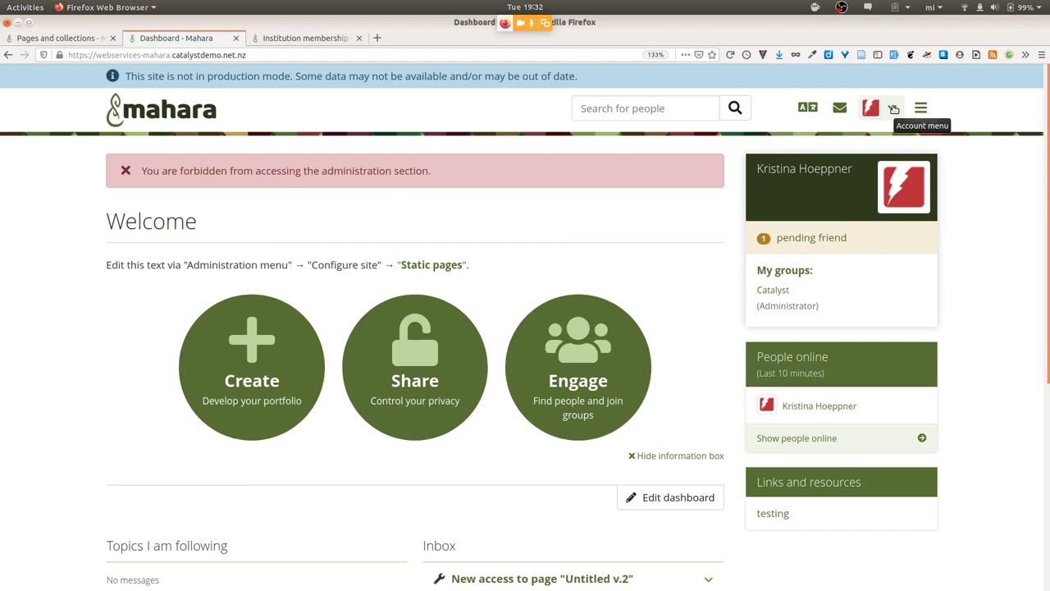
Step: Load manual.mahara.org in a new tab and close the stray blog tab
click(378, 39)
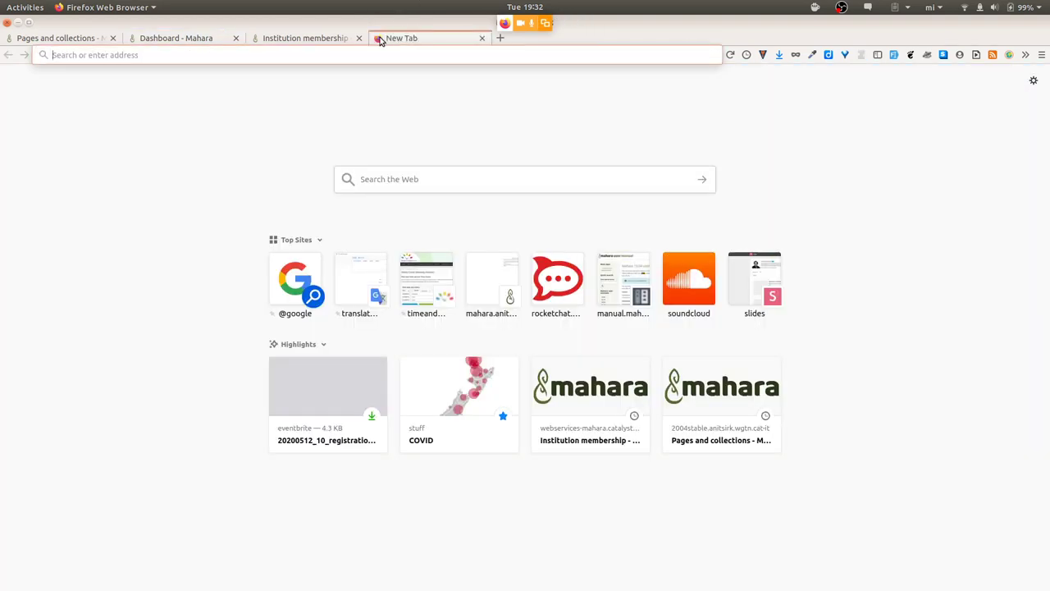
text(mapjmhaus.blogspot.com)
key(Return)
key(ctrl+t)
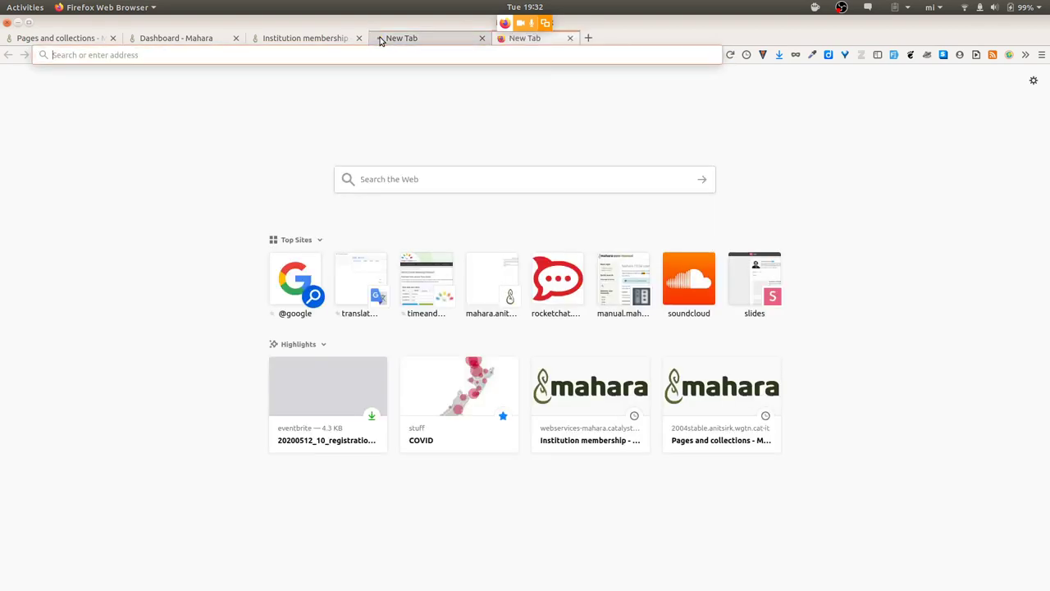
text(manual.mahara.org/)
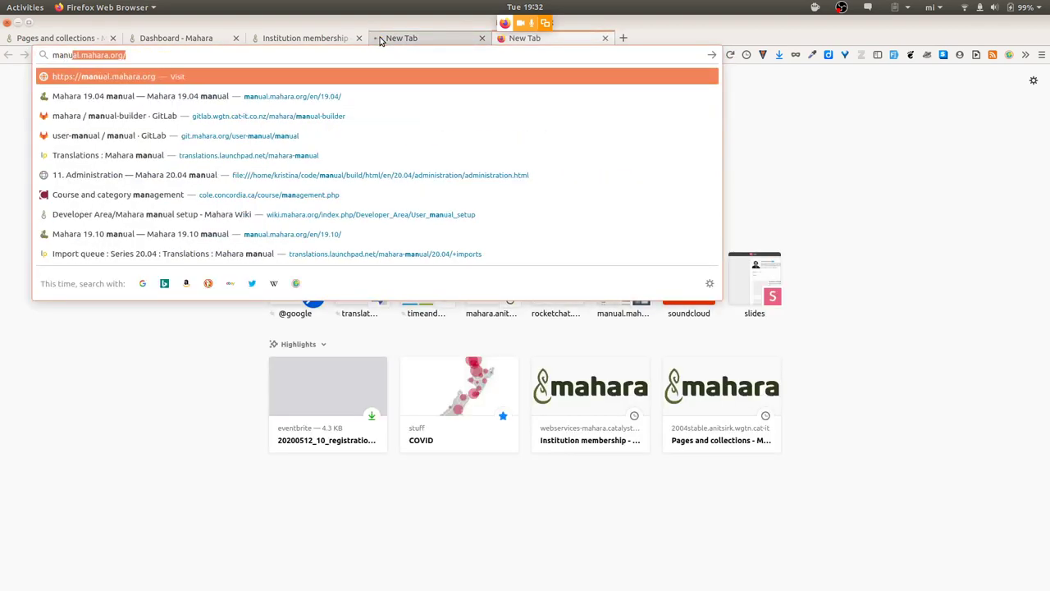
key(Return)
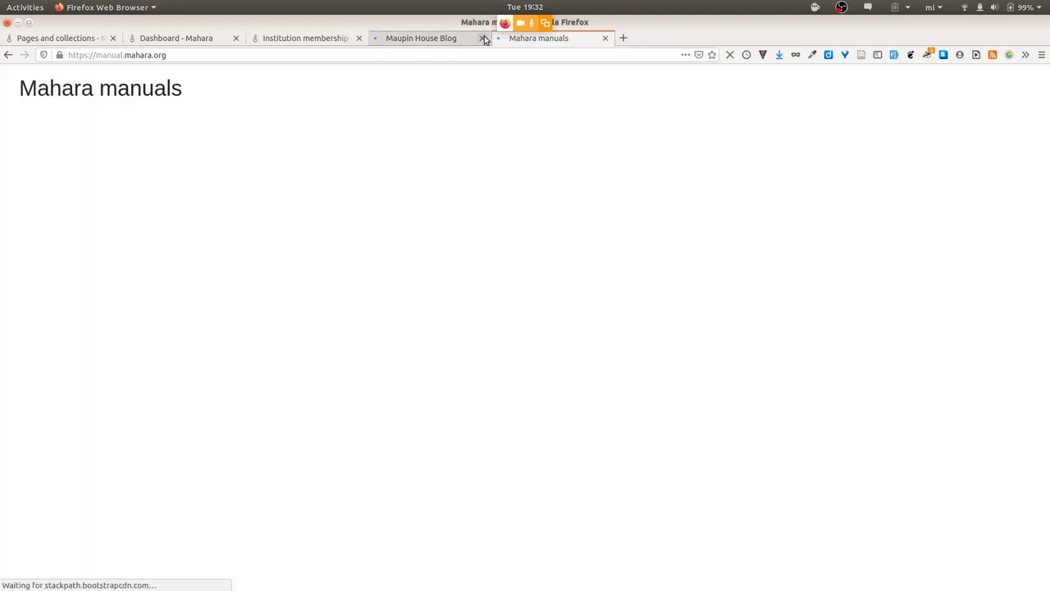
click(483, 38)
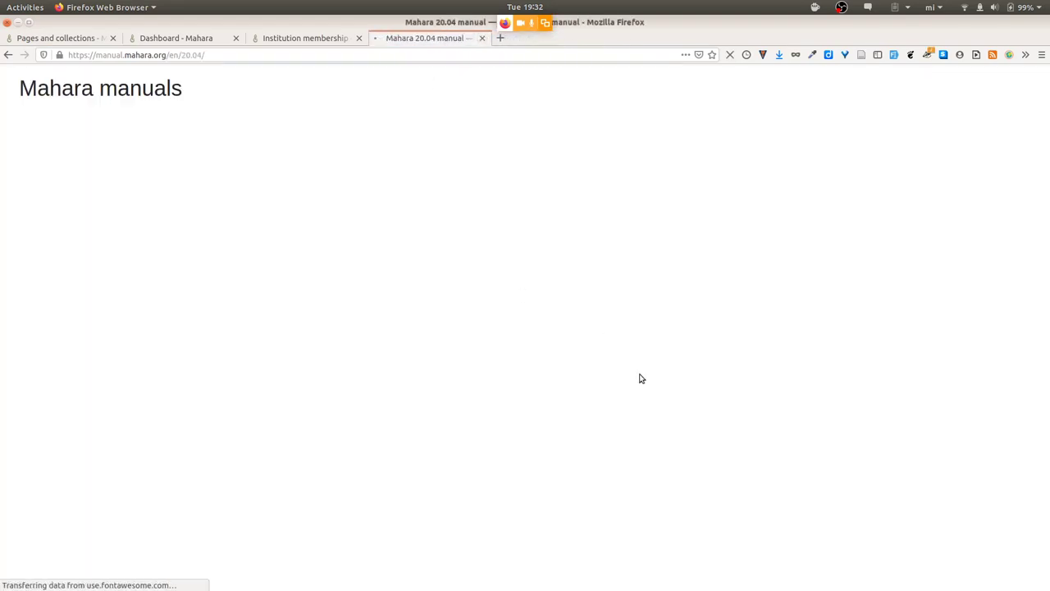
scroll(617, 384, down, 5)
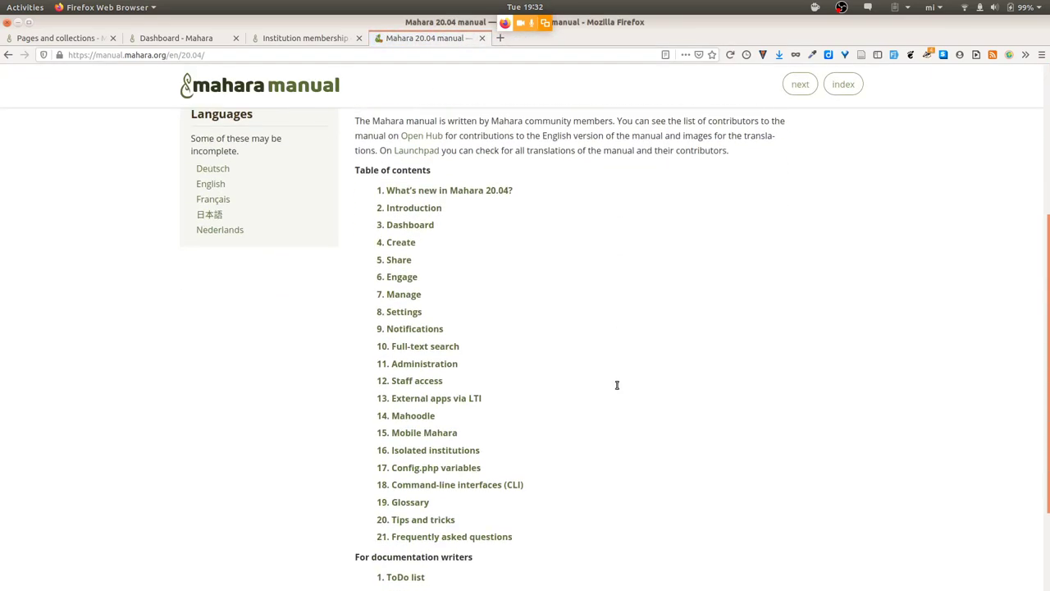
Step: Go to '11. Administration', then '11.6.2. Add an institution' in the manual's contents
click(449, 365)
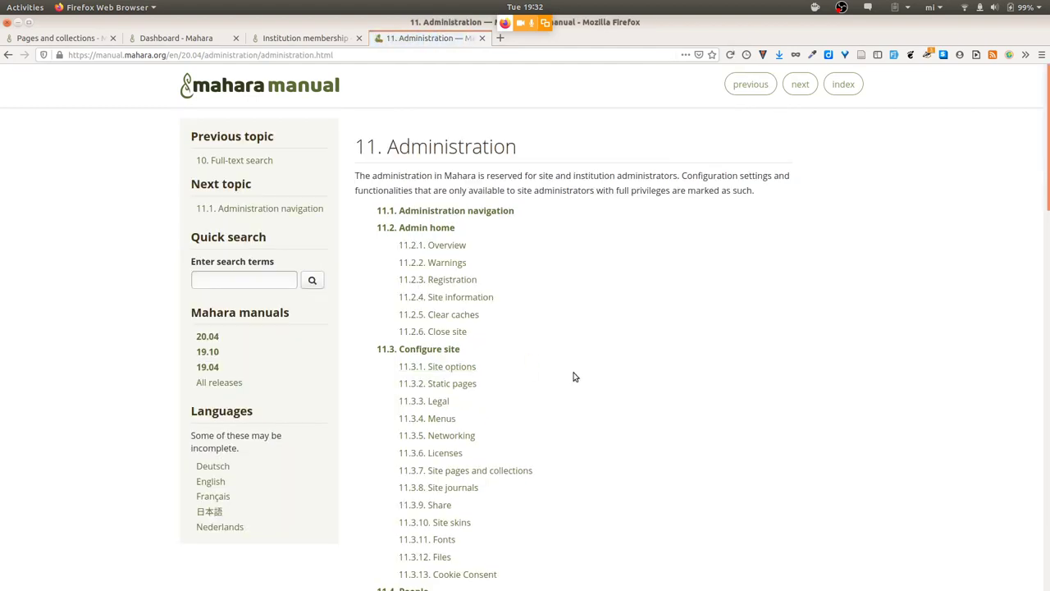
scroll(574, 376, down, 6)
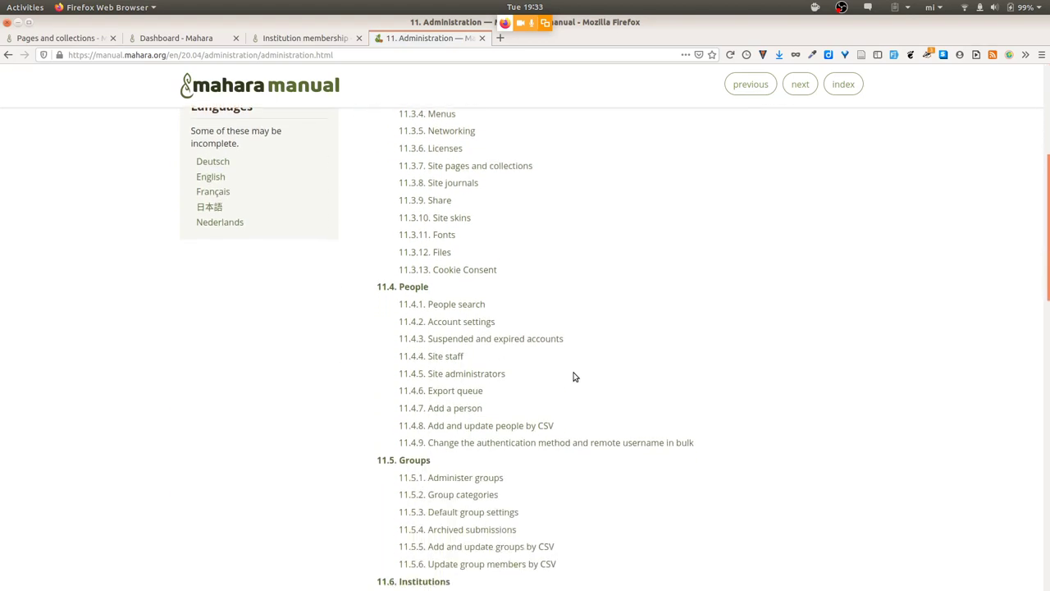
scroll(574, 377, down, 1)
scroll(574, 376, down, 6)
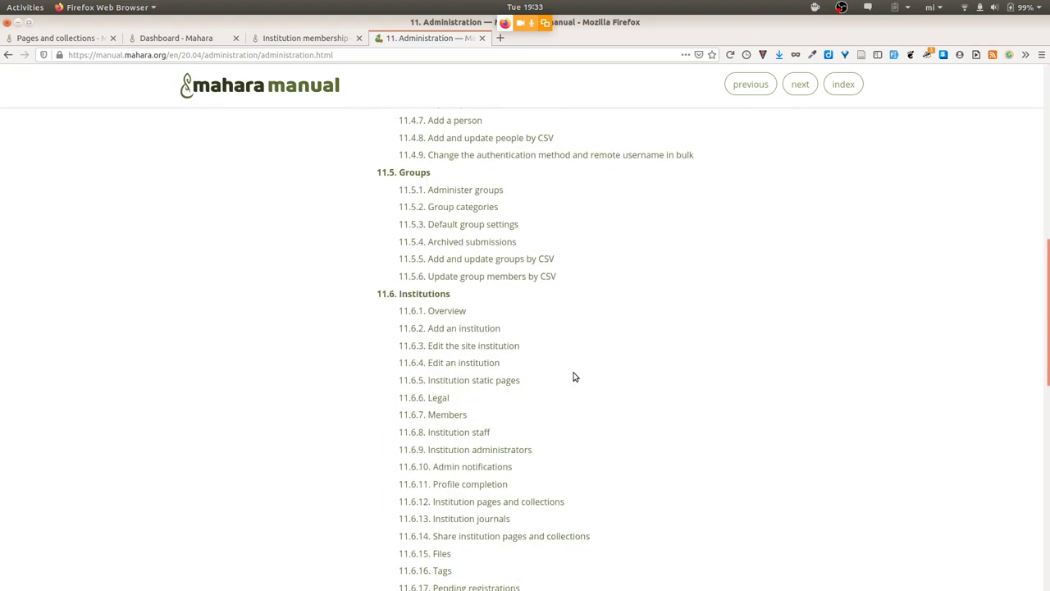
click(480, 329)
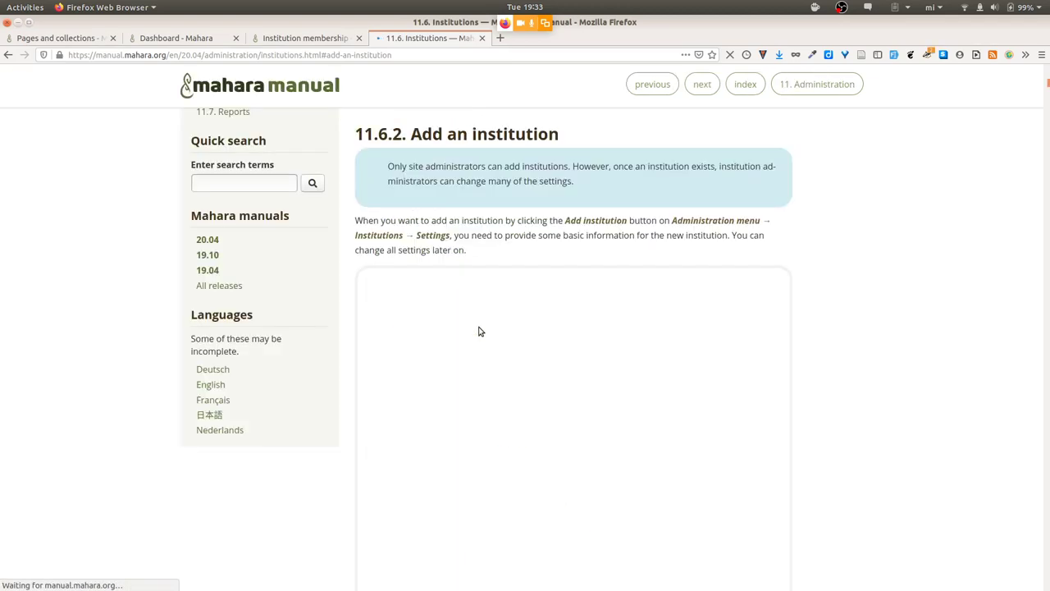
scroll(320, 221, up, 4)
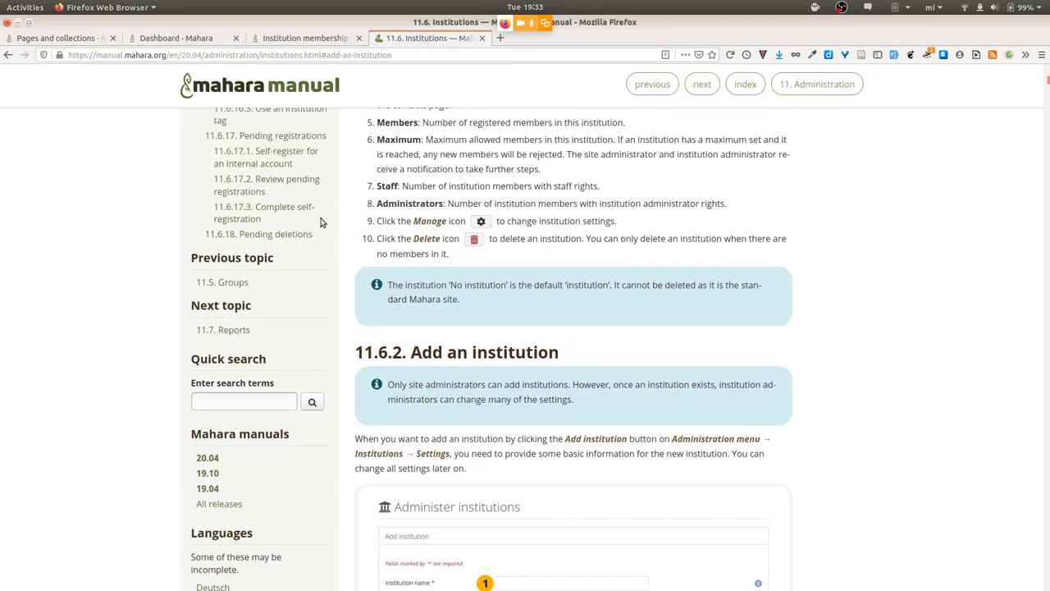
scroll(320, 221, up, 7)
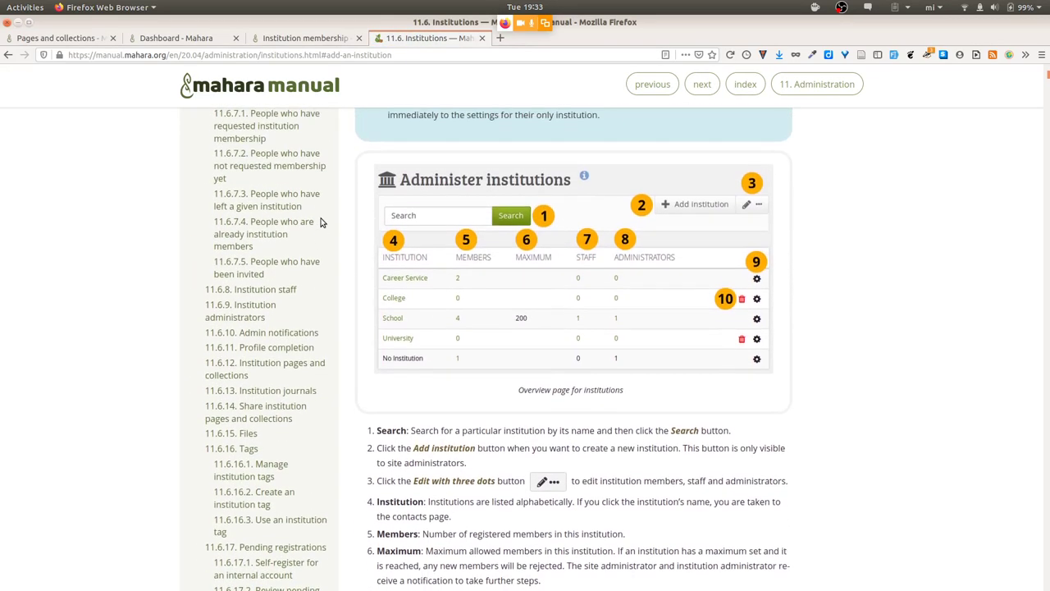
scroll(320, 221, up, 4)
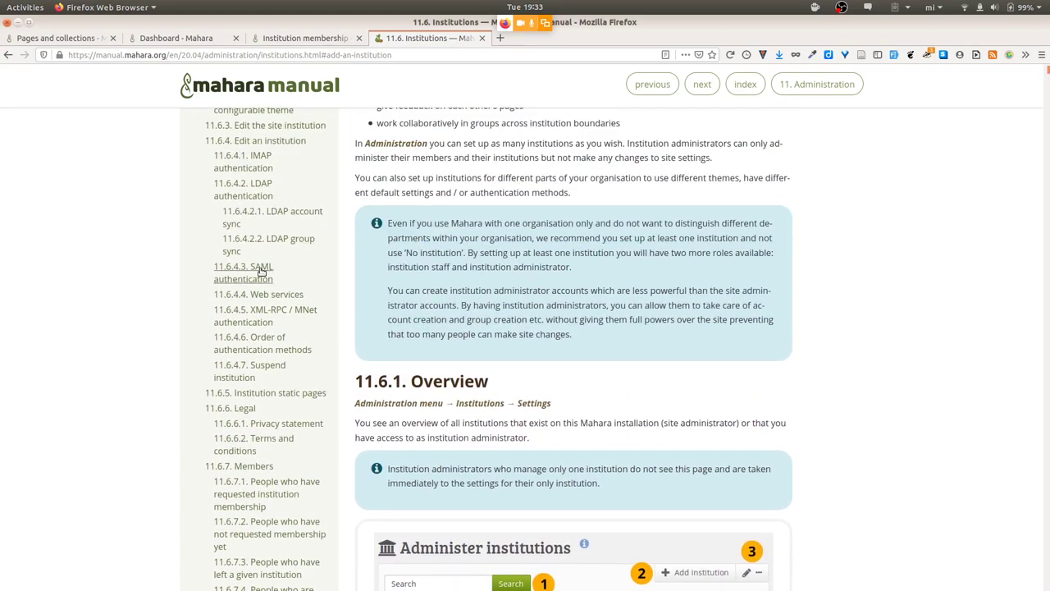
Step: Show manual section 11.6.4.3 SAML authentication at larger zoom and read through its numbered settings fields
click(261, 271)
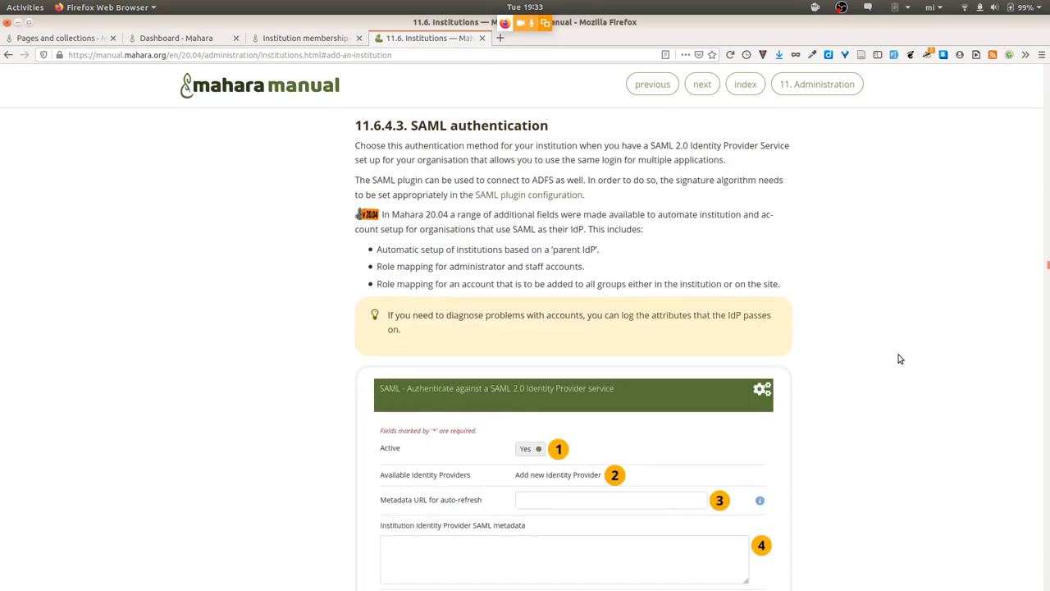
scroll(899, 358, down, 1)
key(ctrl+plus)
key(ctrl+plus)
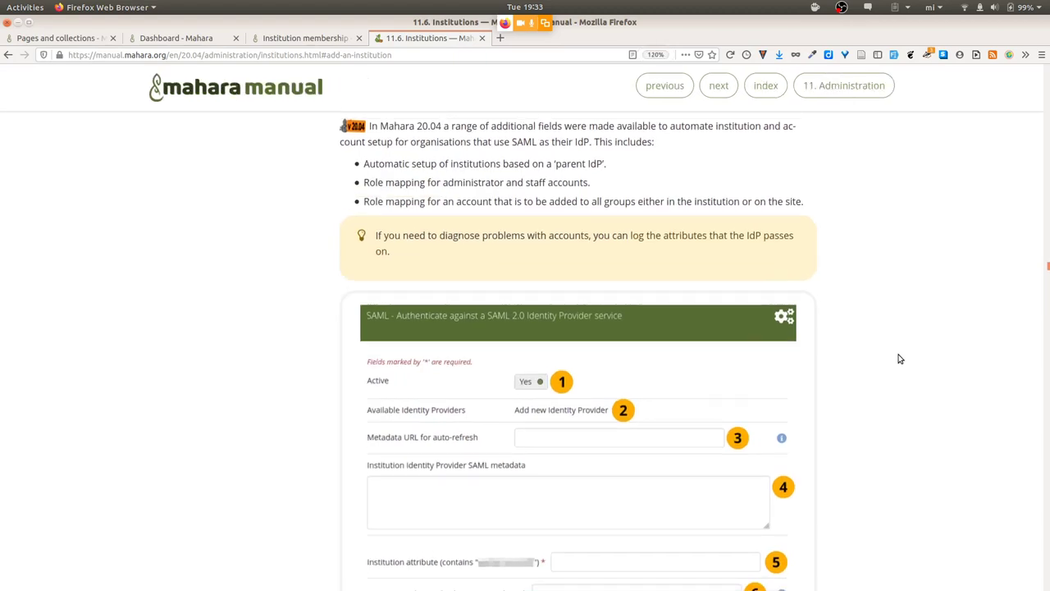
key(ctrl+plus)
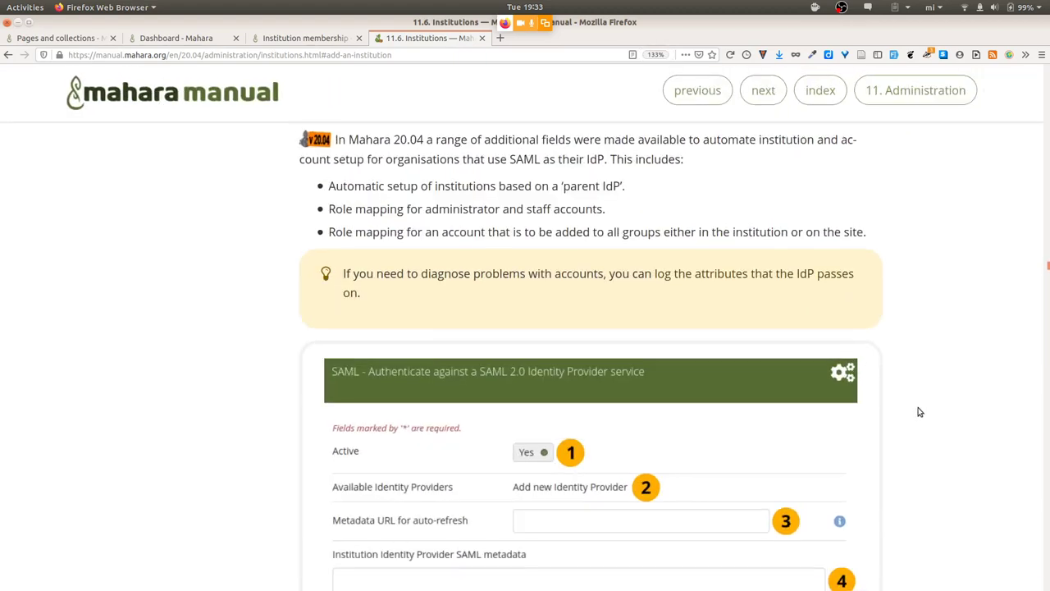
scroll(920, 412, down, 6)
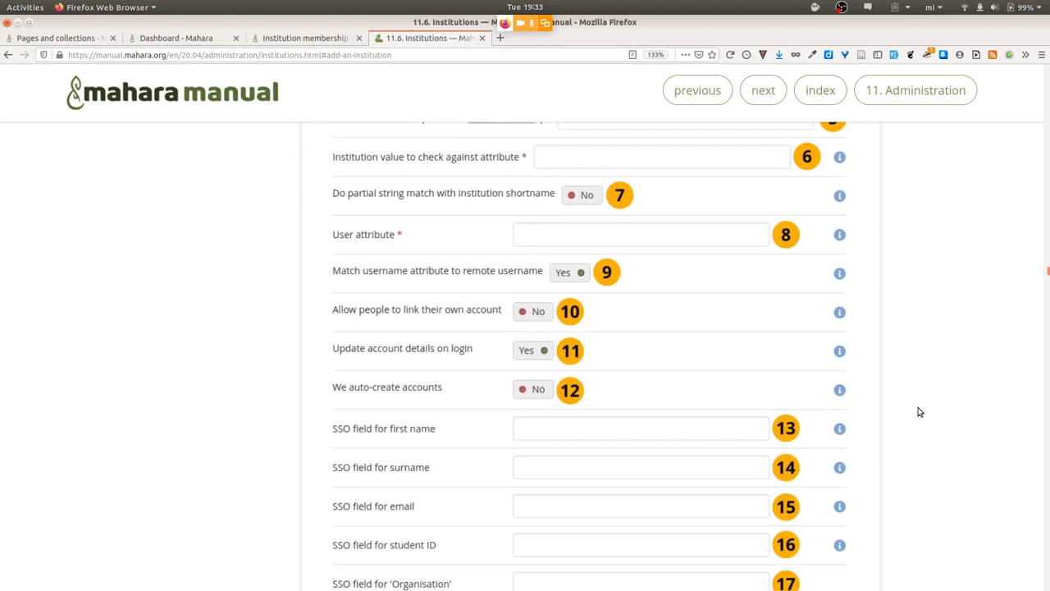
scroll(919, 412, down, 3)
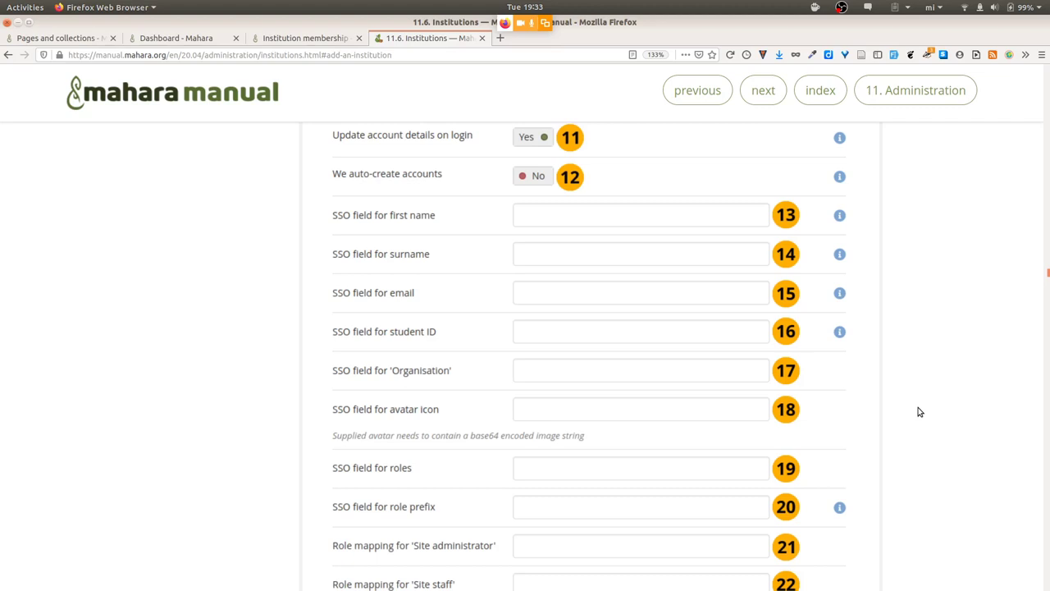
scroll(919, 411, down, 5)
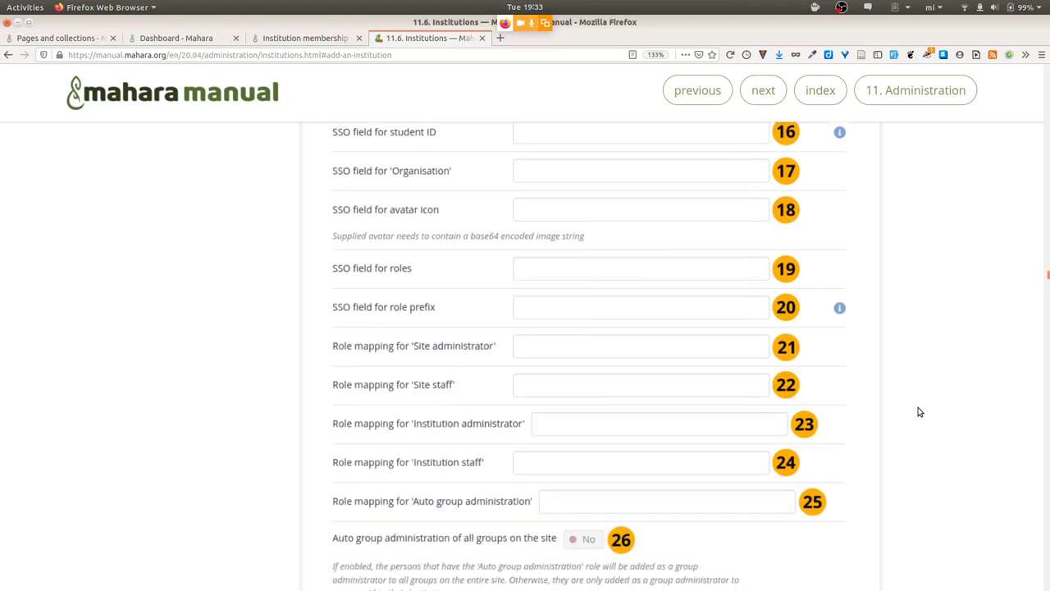
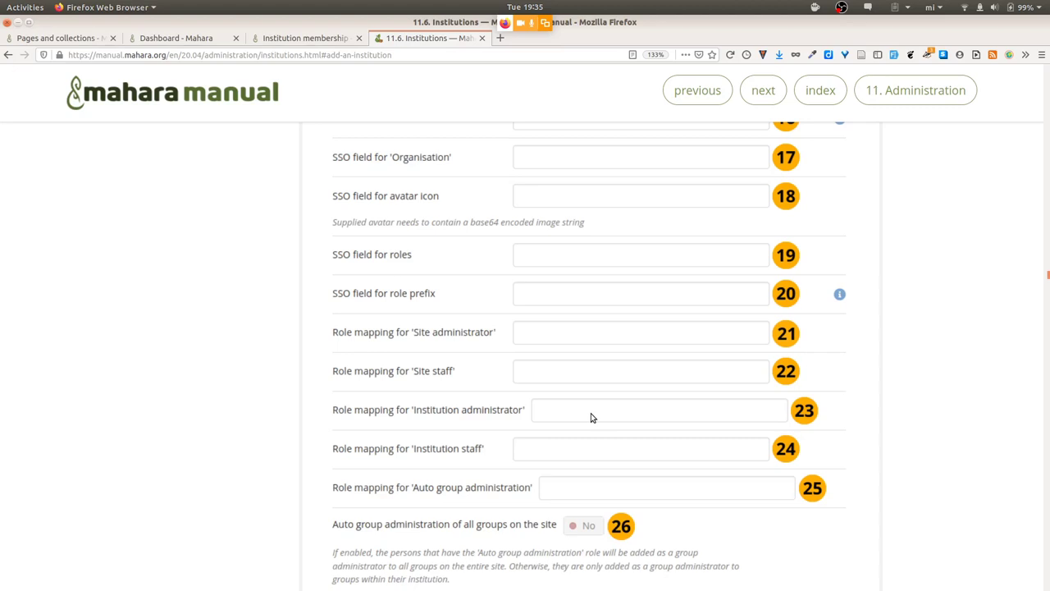
Step: Return to the Mahara Pages and collections tab listing Domain 1, Profile page and HCI experiments
scroll(654, 436, down, 4)
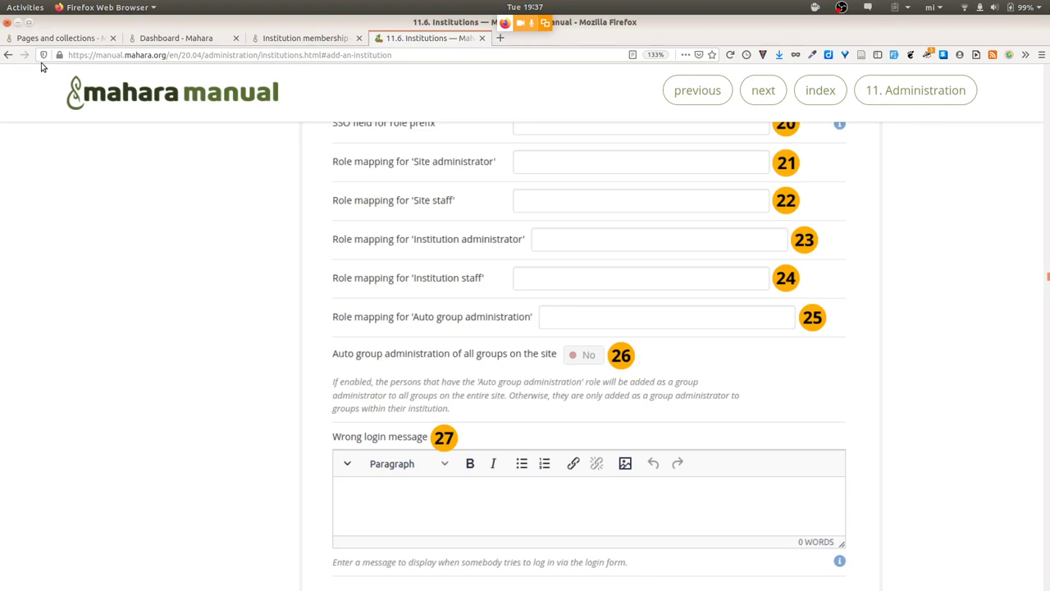
click(45, 37)
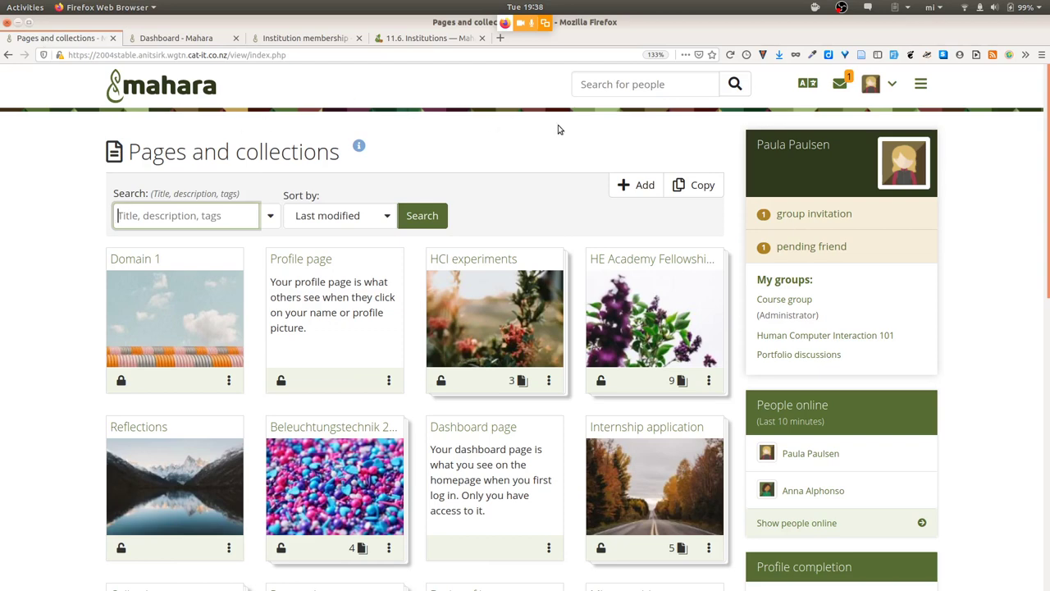
key(alt+Tab)
key(alt+Tab)
key(alt+Tab)
key(alt+Tab)
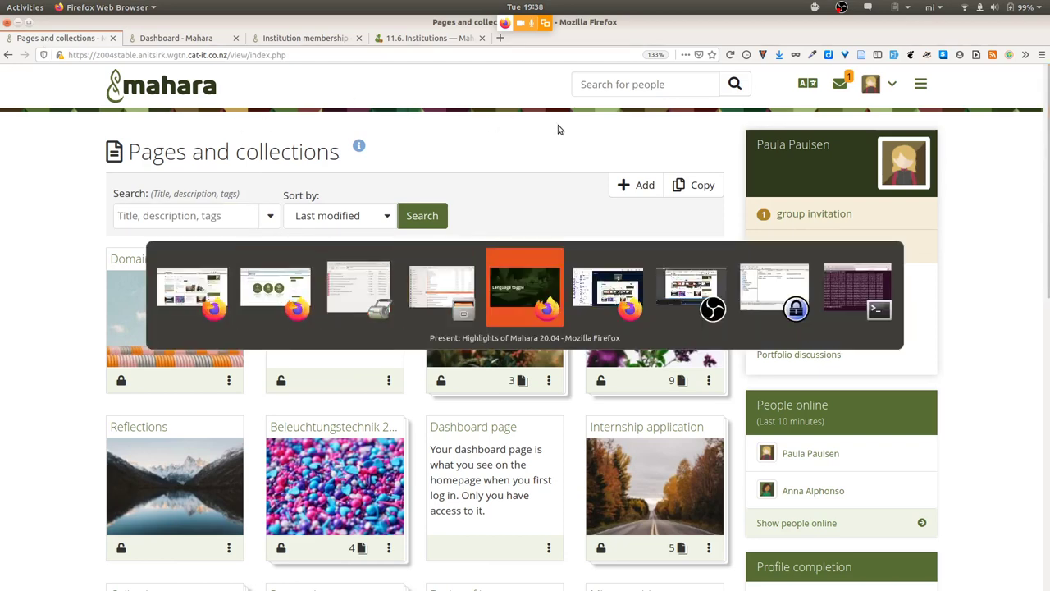
Step: Advance the Mahara 20.04 slides past 'Many more new features' to the five people terms
key(Right)
key(Right)
key(Right)
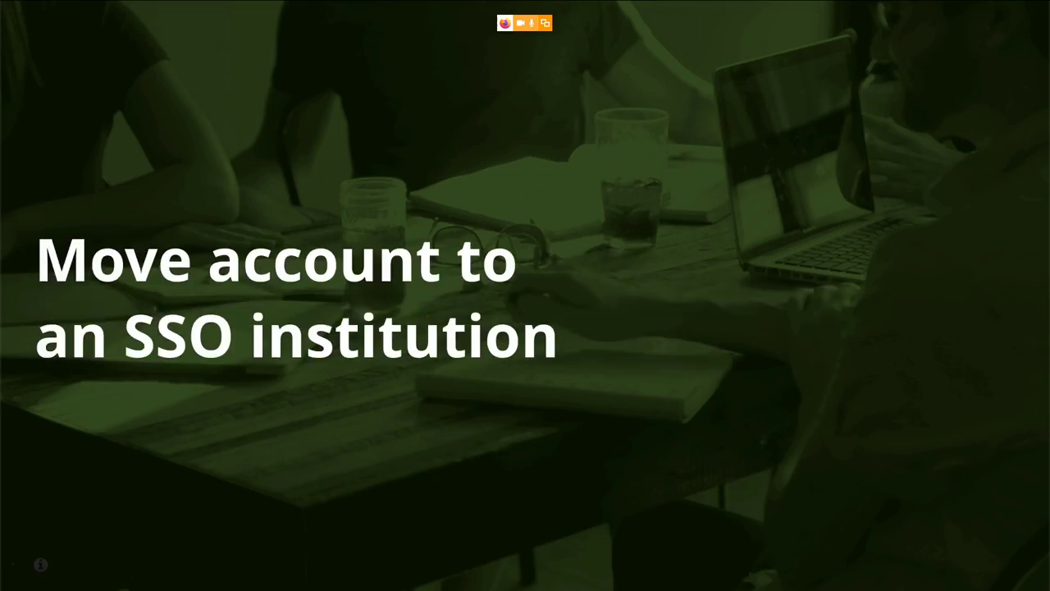
key(Right)
key(Right)
key(Right)
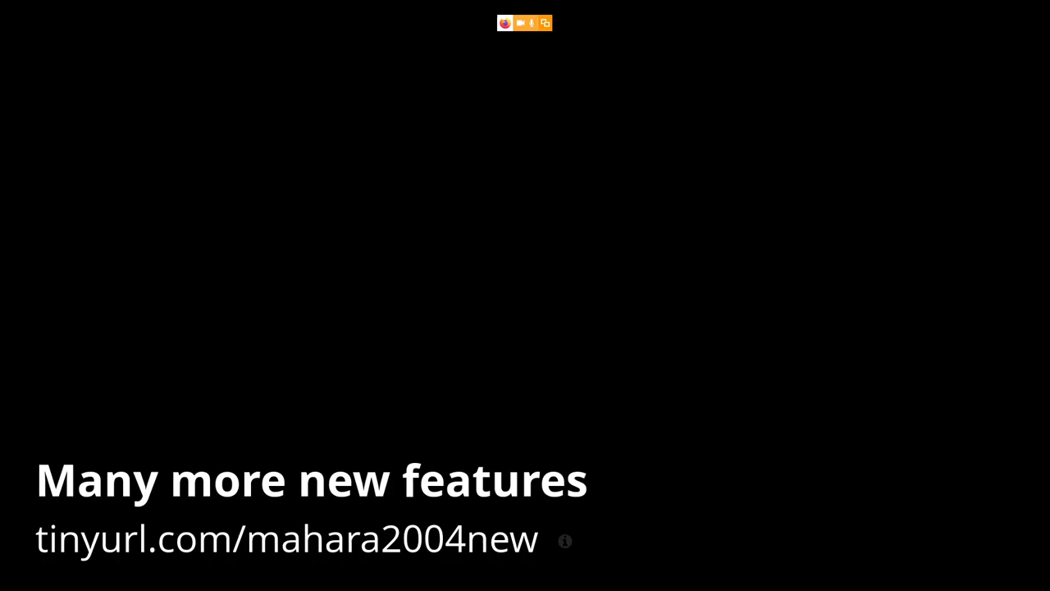
key(Right)
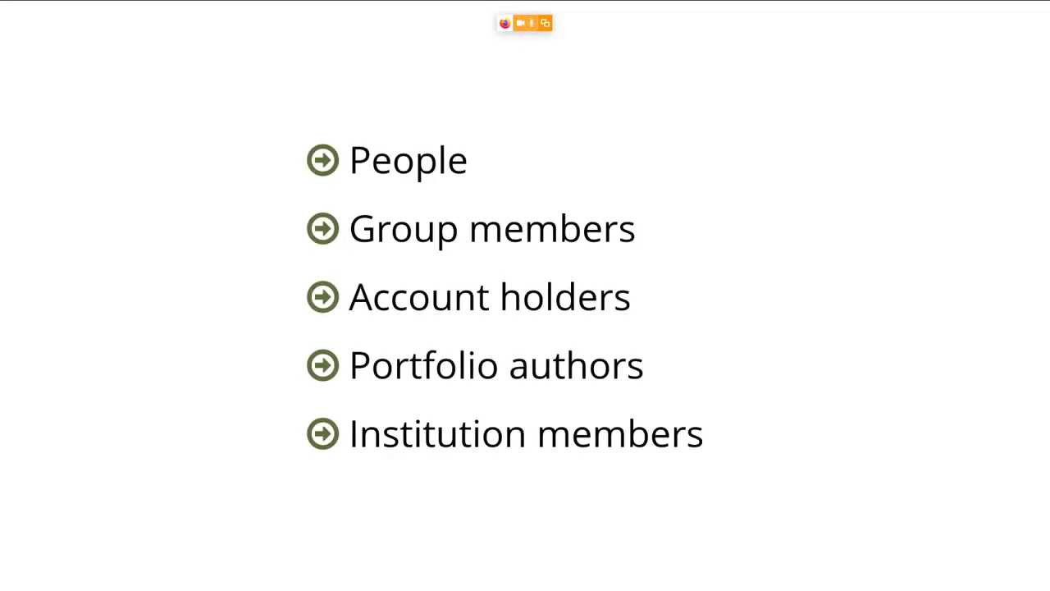